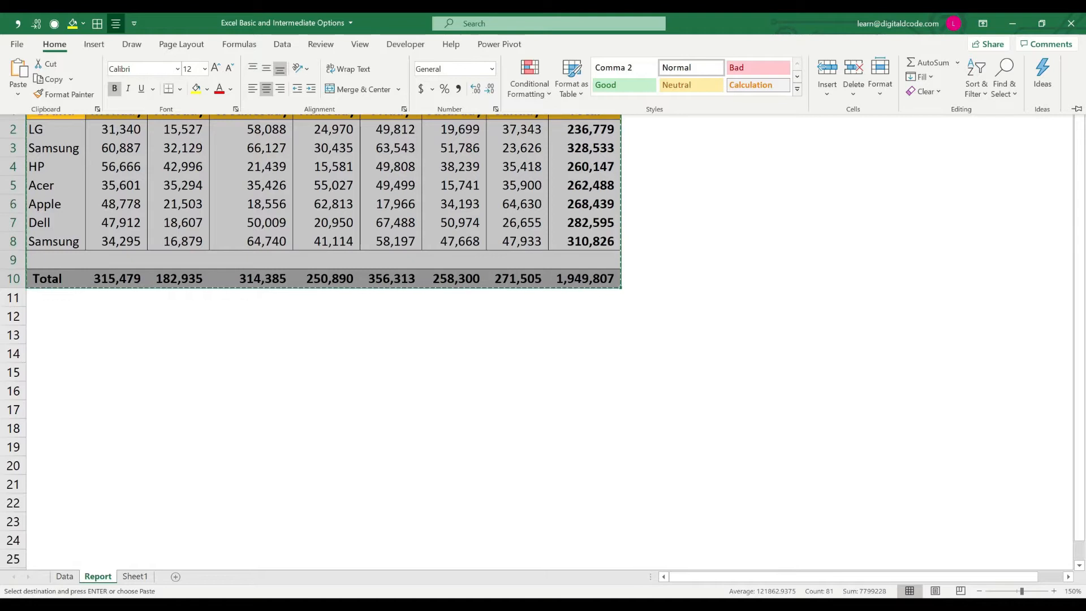
Step: Move the cut sales table from A1:I10 so that it starts at cell A14 of the Report sheet
key("Escape")
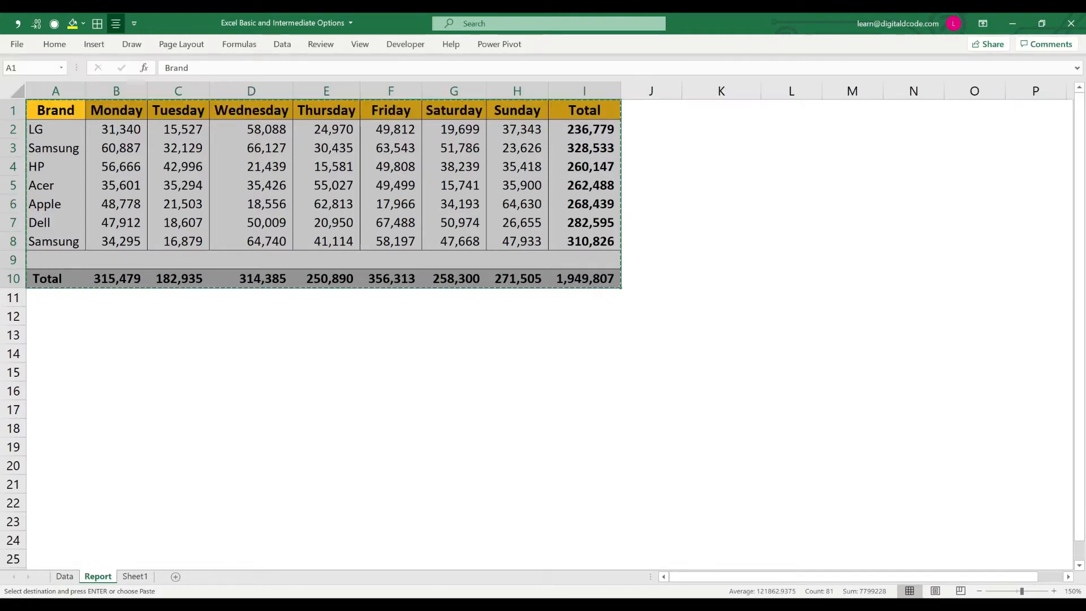
key("Down")
key("Down")
key("Down")
key("Down")
key("Down")
key("Down")
key("Down")
key("Down")
key("Down")
key("Down")
key("Down")
key("Down")
key("Down")
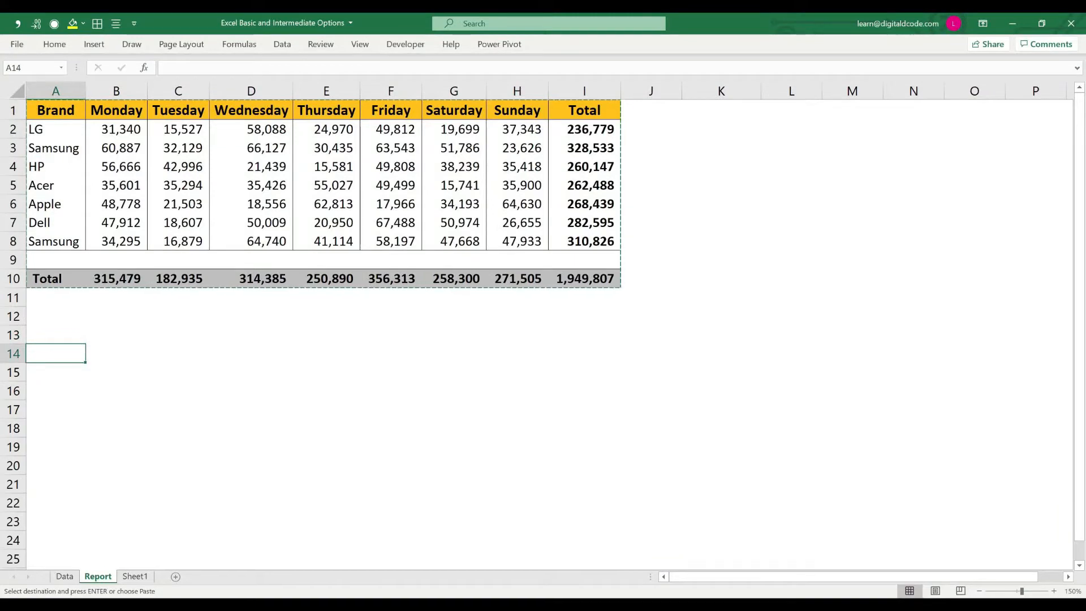
key("ctrl+v")
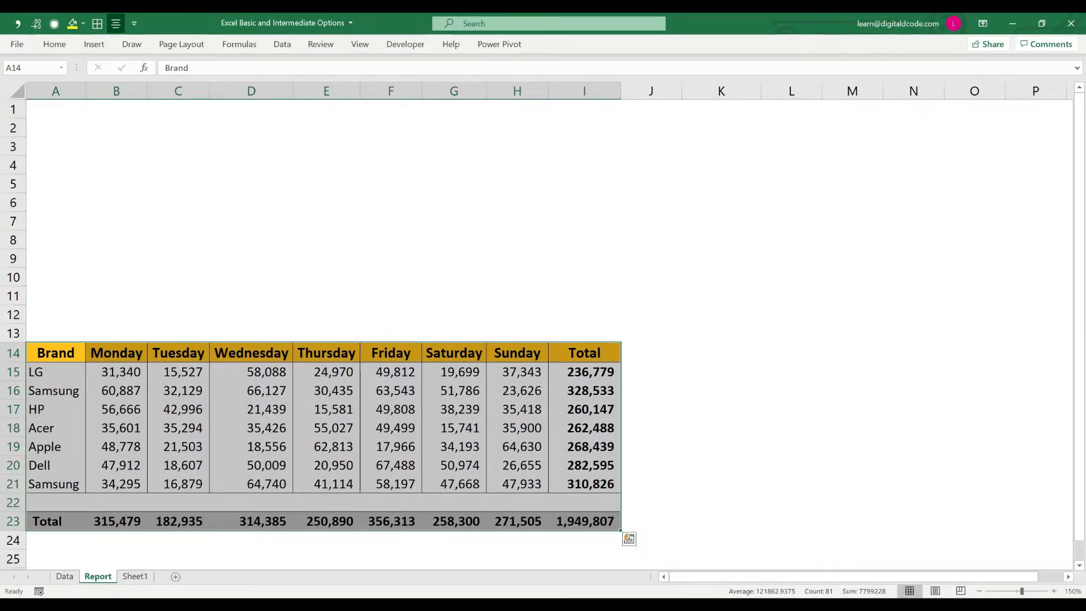
Step: Cut the table in A14:I23 of the Report sheet and paste it at cell A1 of Sheet1
key("ctrl+c")
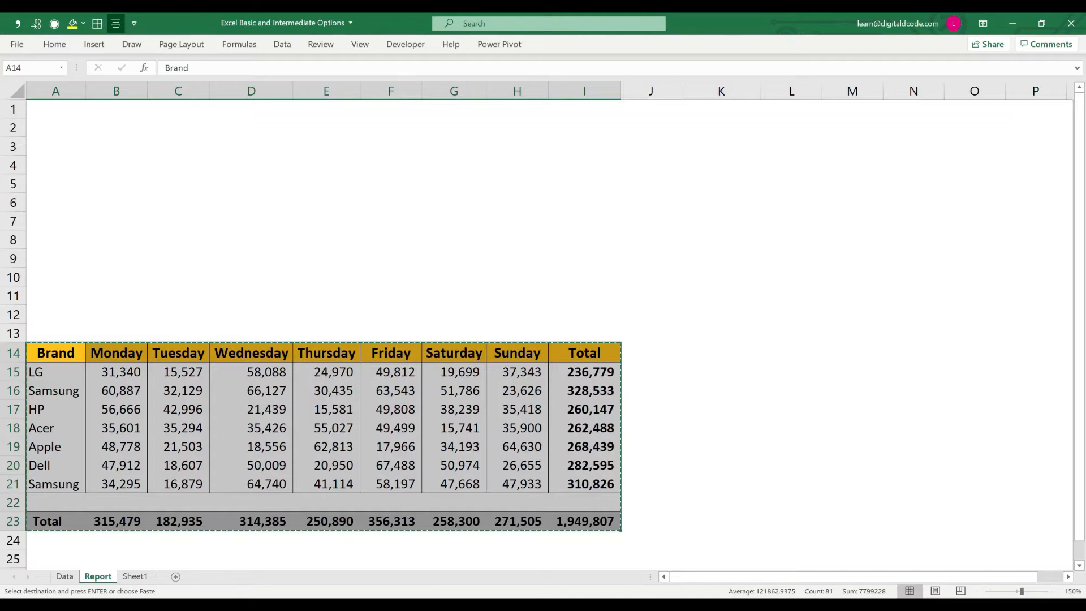
key("ctrl+Page_Down")
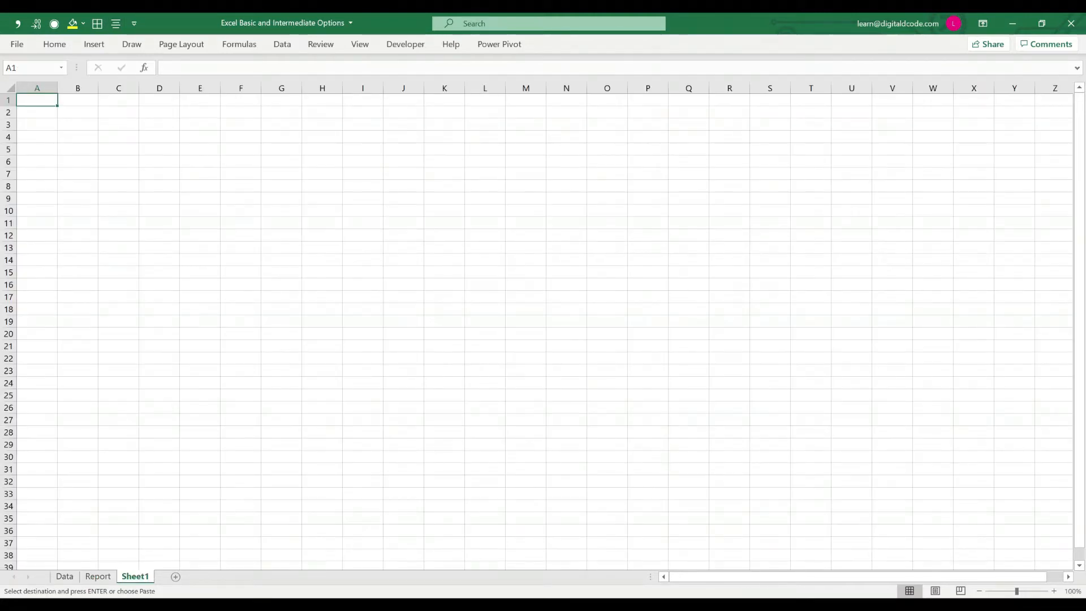
key("Return")
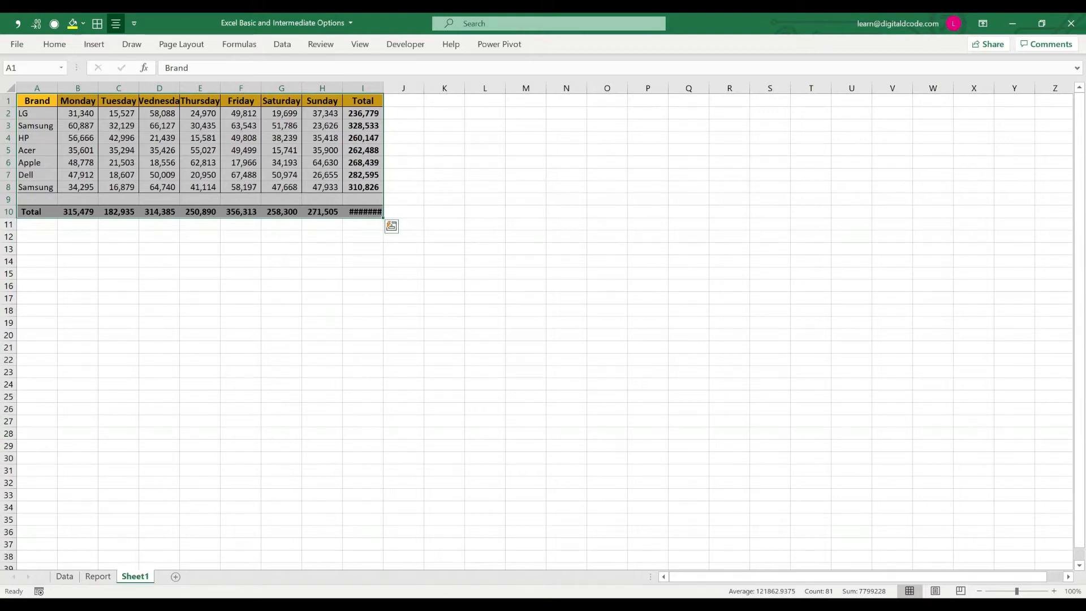
key("ctrl+Page_Up")
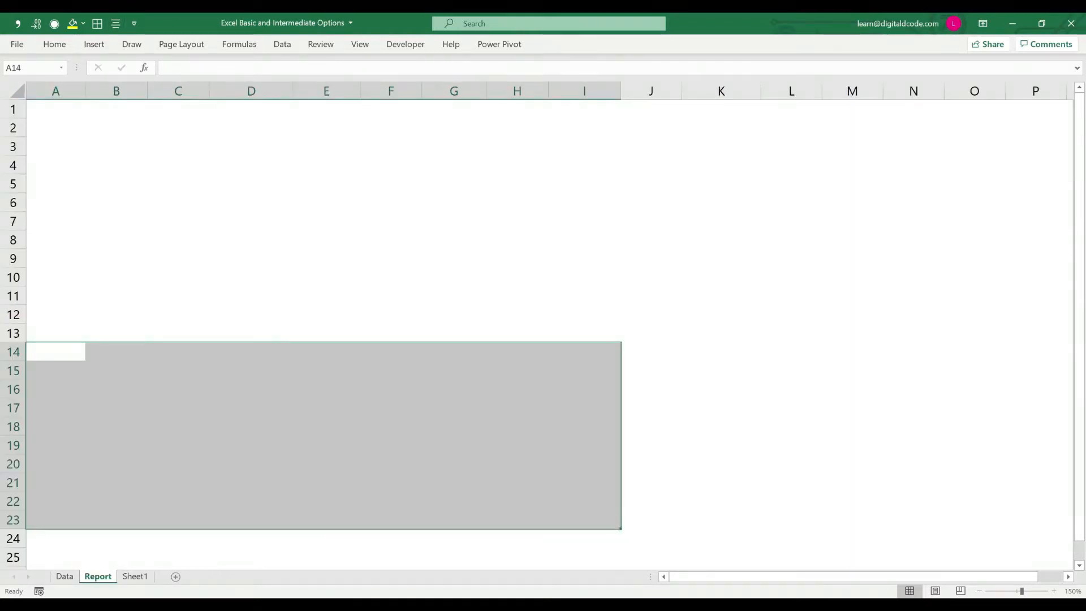
key("ctrl+Page_Down")
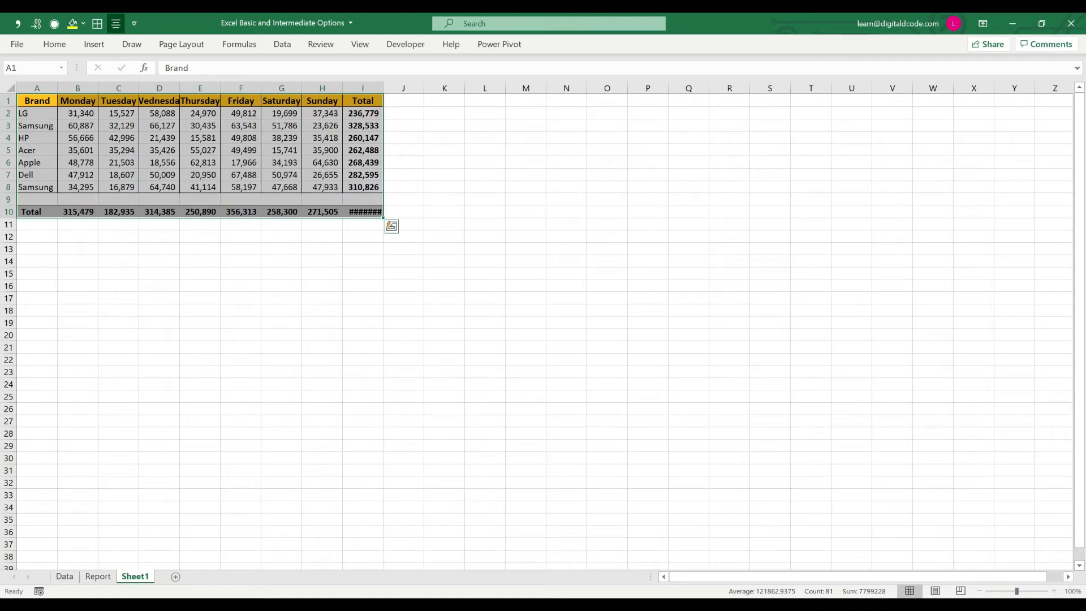
Step: Cut the table in A1:I10 of Sheet1 and paste it back at cell A1 of the Report sheet
key("ctrl+c")
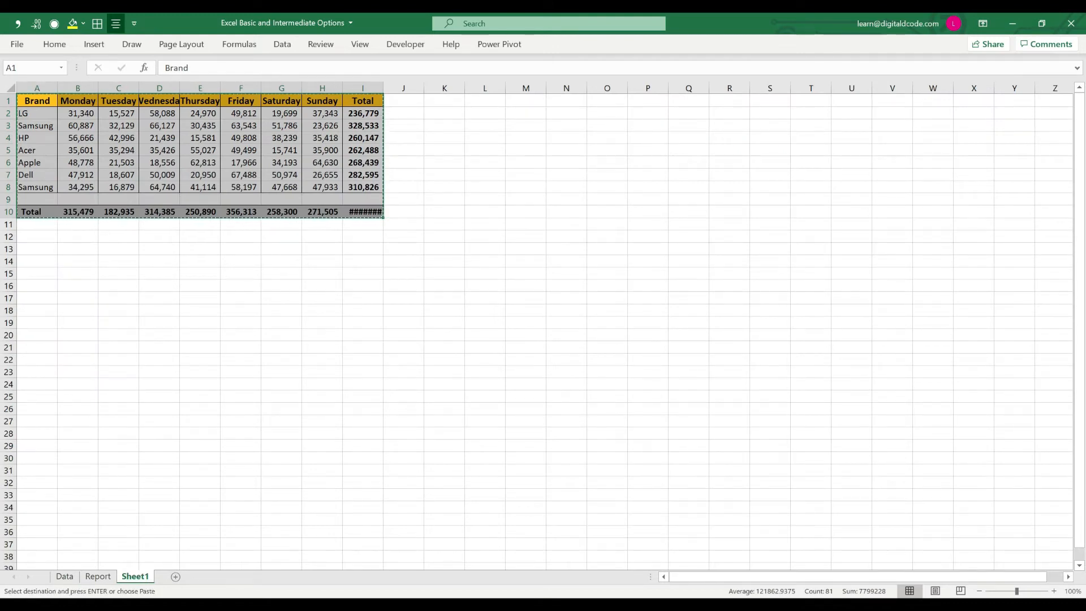
key("ctrl+Page_Up")
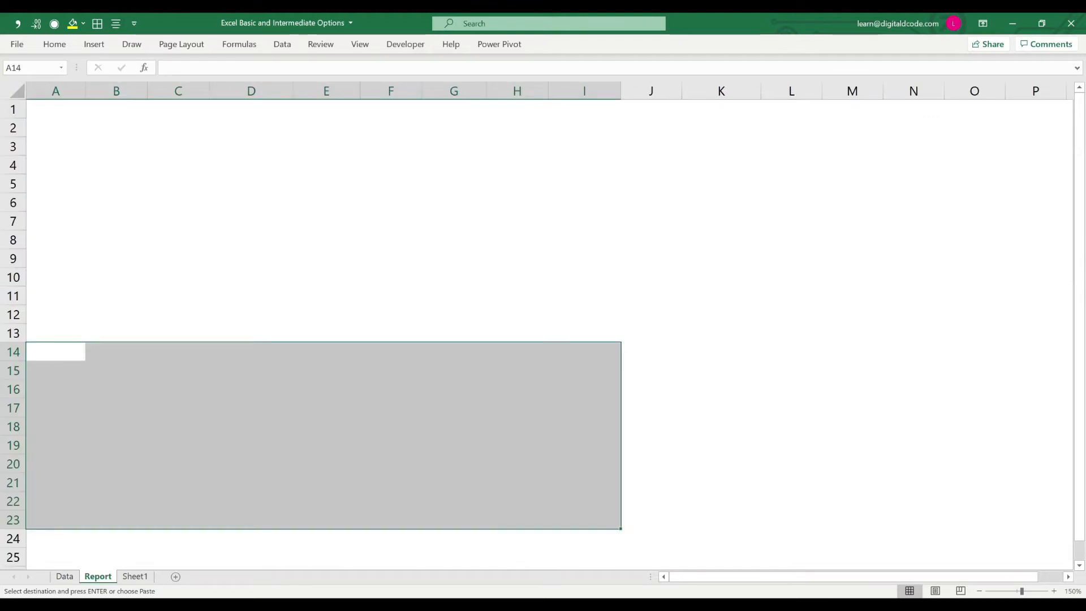
key("ctrl+Home")
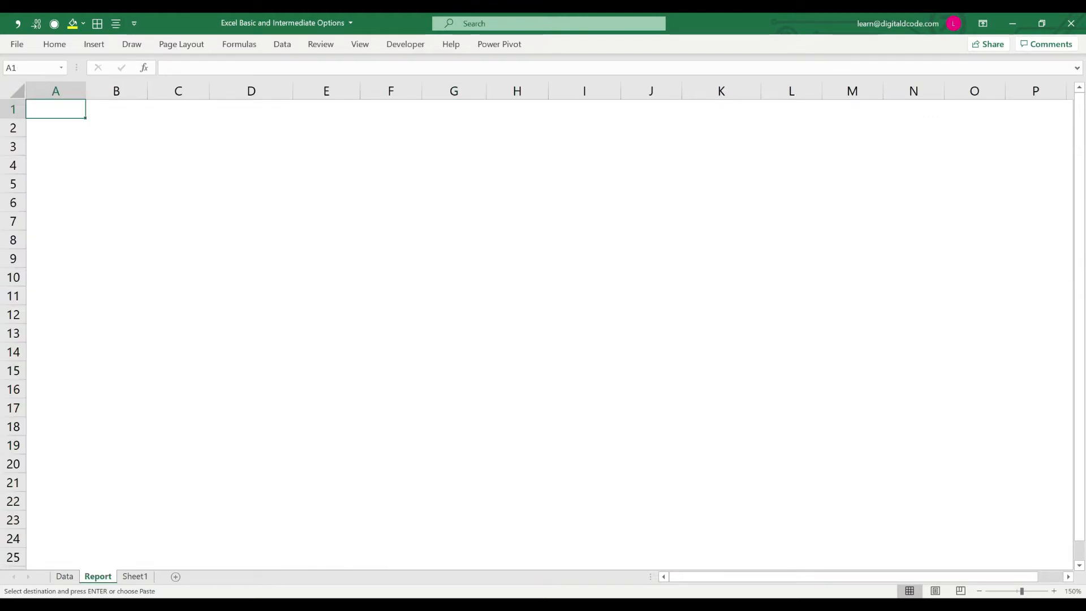
key("Return")
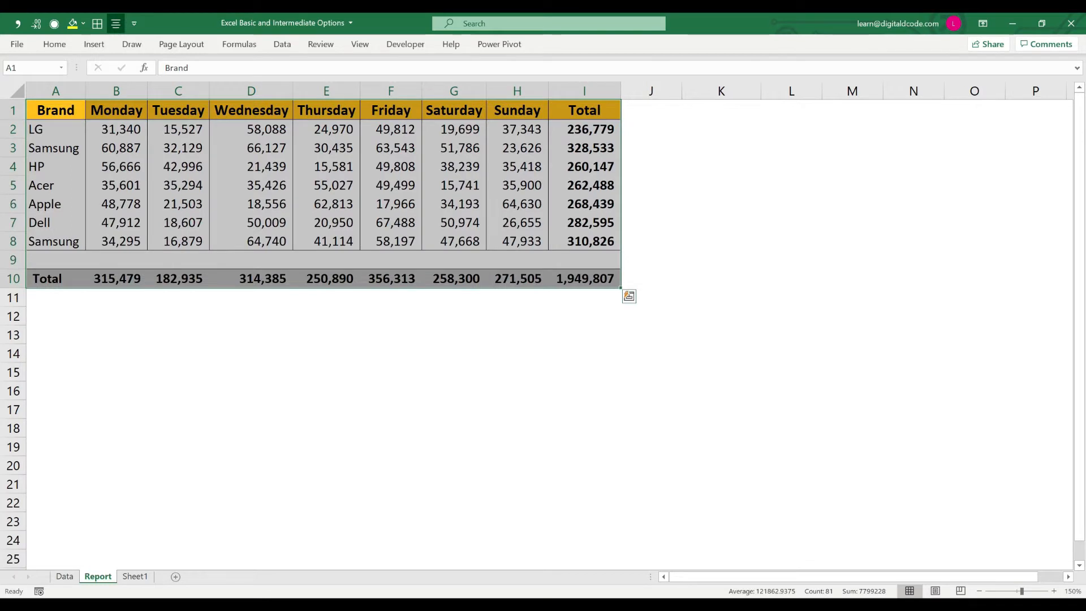
key("ctrl+Page_Down")
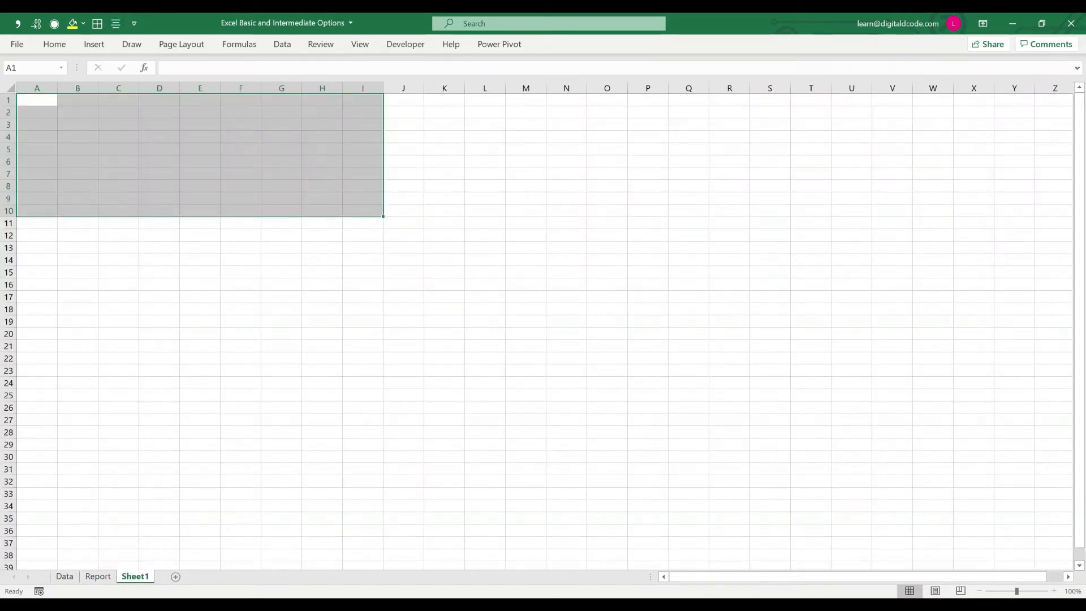
key("ctrl+Page_Up")
Step: Copy the whole sales table in A1:I10 of the Report sheet, including its Total row
key("ctrl+c")
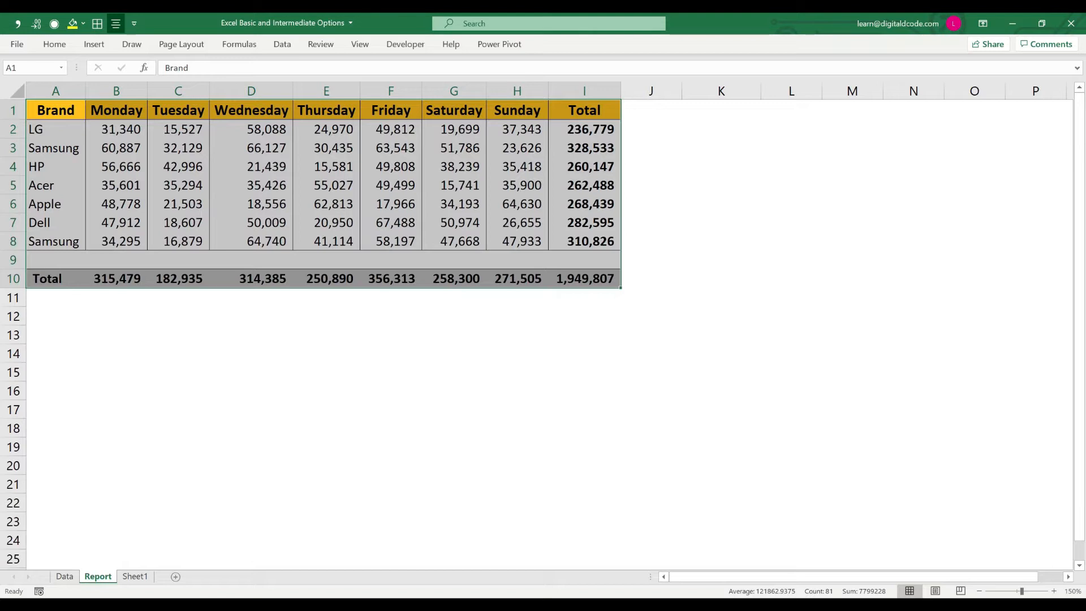
key("ctrl+Home")
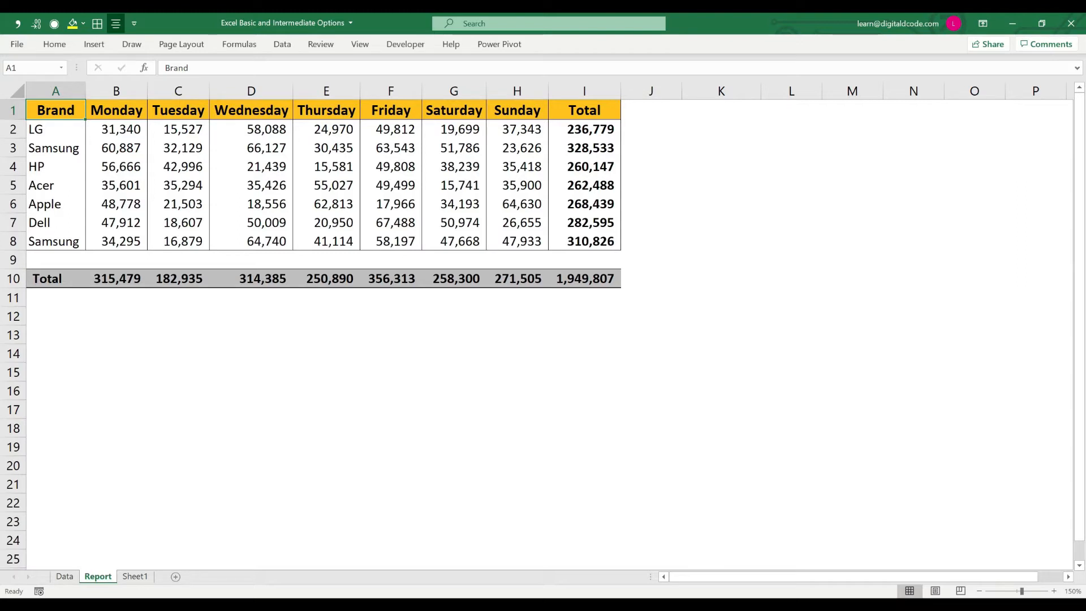
key("shift+Right")
key("shift+Right")
key("shift+Right")
key("shift+Right")
key("shift+Right")
key("shift+Right")
key("shift+Right")
key("shift+Right")
key("shift+Down")
key("shift+Down")
key("shift+Down")
key("shift+Down")
key("shift+Down")
key("shift+Down")
key("shift+Down")
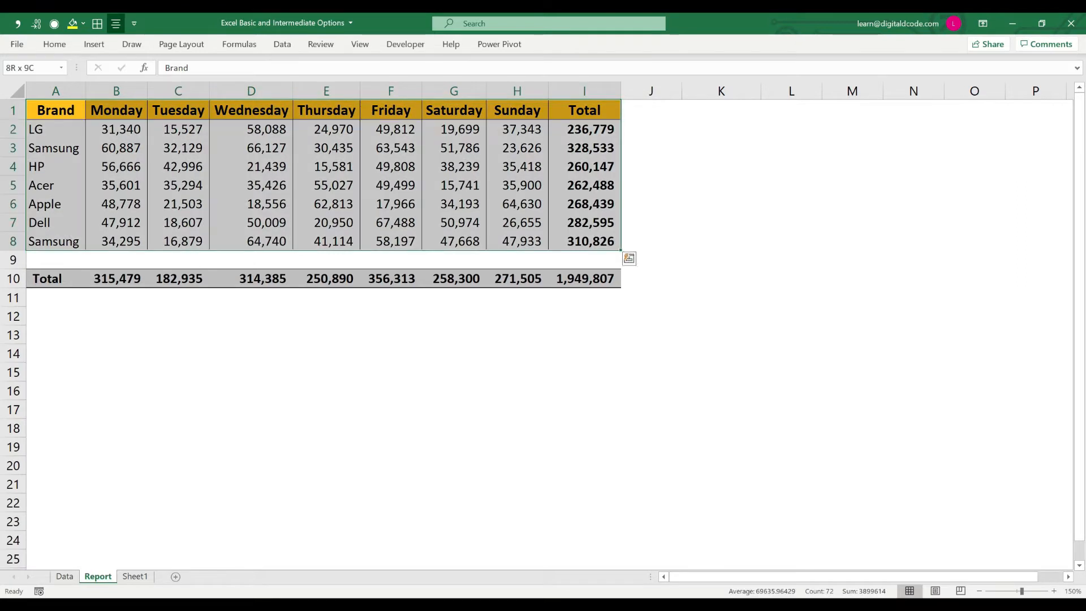
key("shift+Down")
key("shift+Down")
key("ctrl+c")
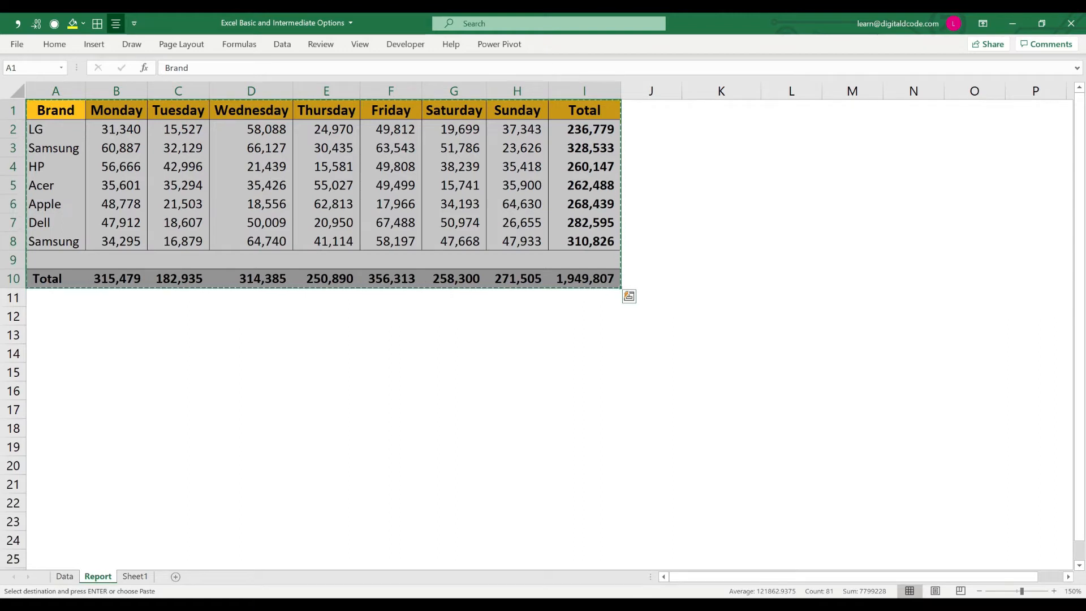
Step: Paste the copied table below the original, starting at cell A15
key("Down")
key("Down")
key("Down")
key("Down")
key("Down")
key("Down")
key("Down")
key("Down")
key("Down")
key("Down")
key("Down")
key("Down")
key("Down")
key("Down")
key("Down")
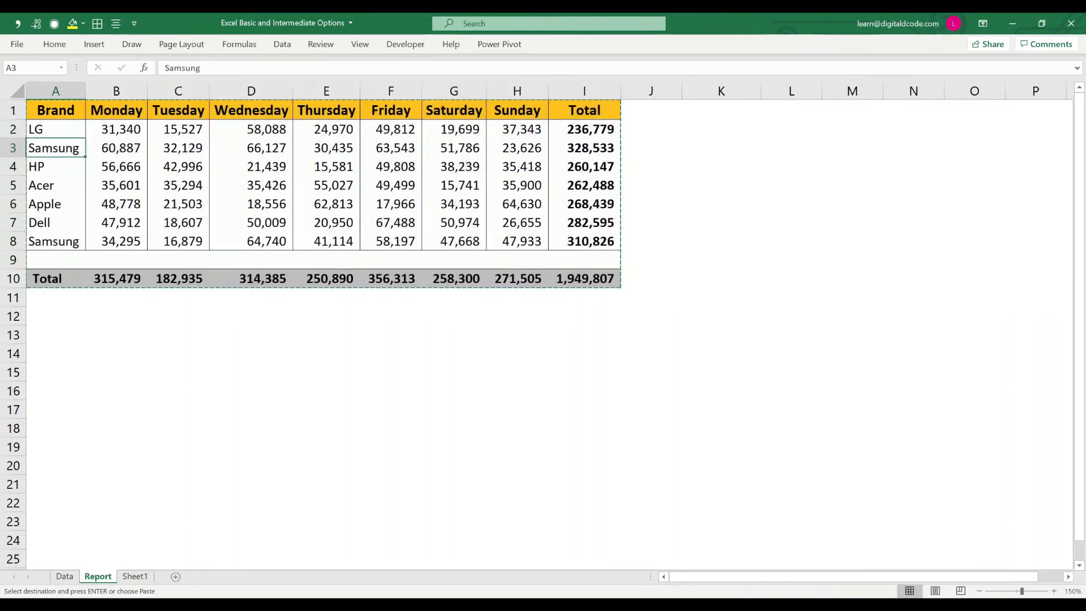
key("Up")
key("Up")
key("Down")
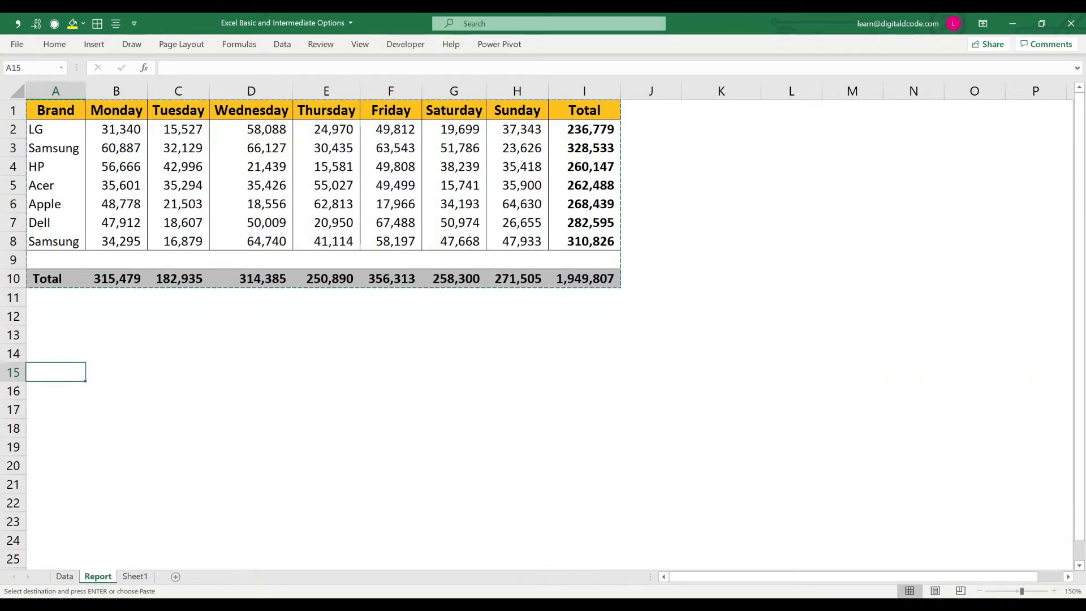
key("Return")
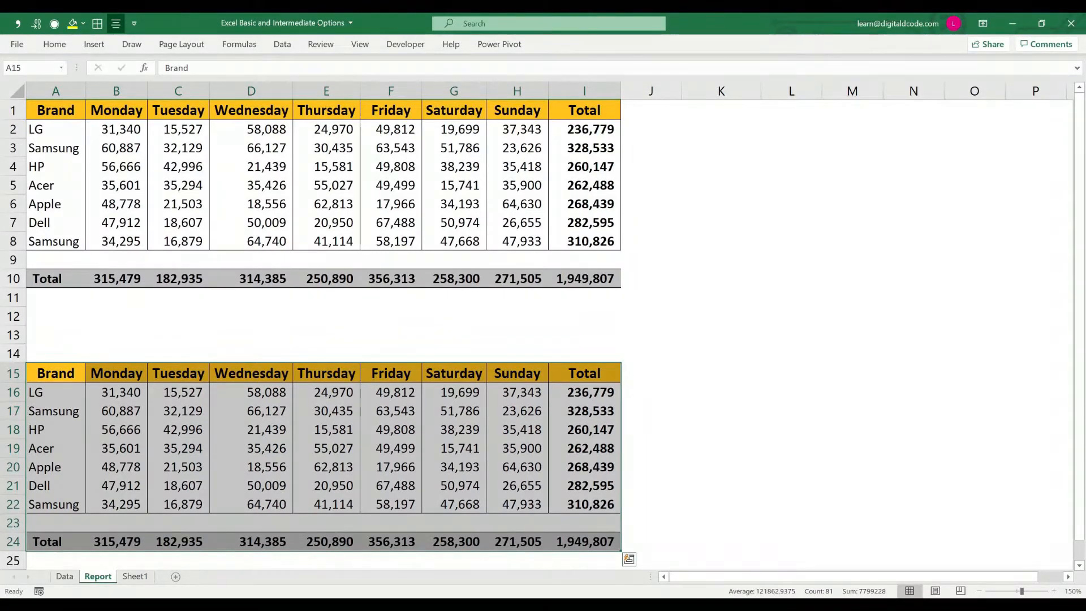
Step: Copy the second table in A15:I24 and paste it on the same sheet starting at cell A27
key("ctrl+c")
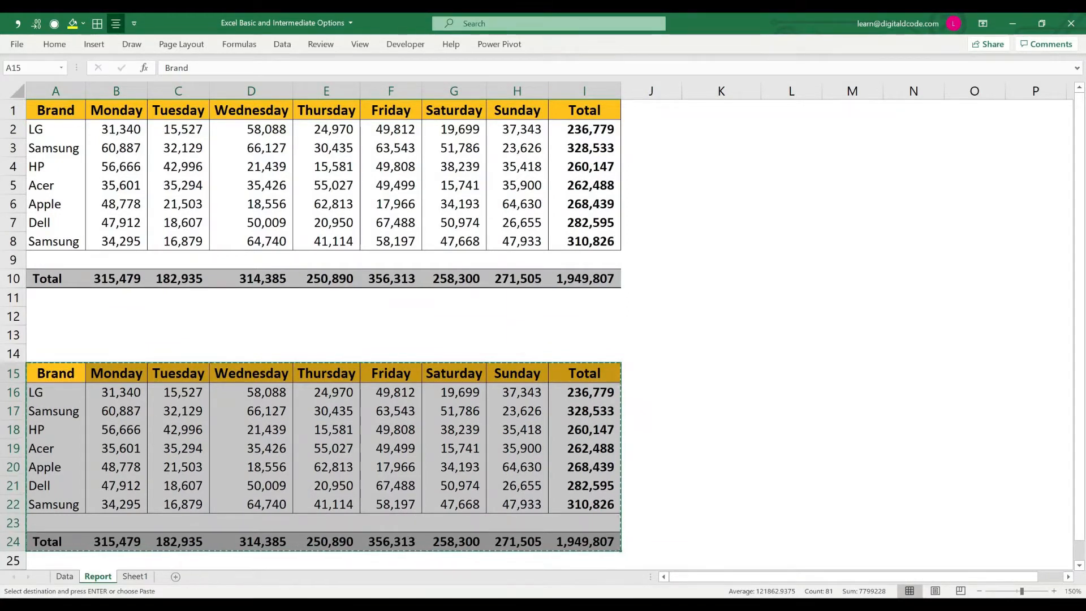
key("Escape")
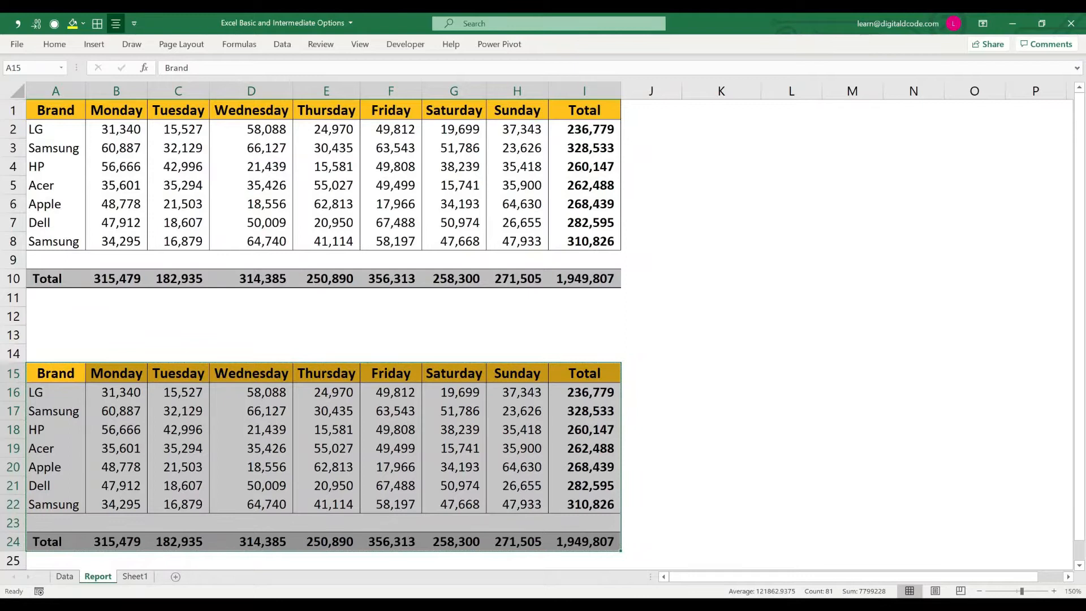
key("ctrl+c")
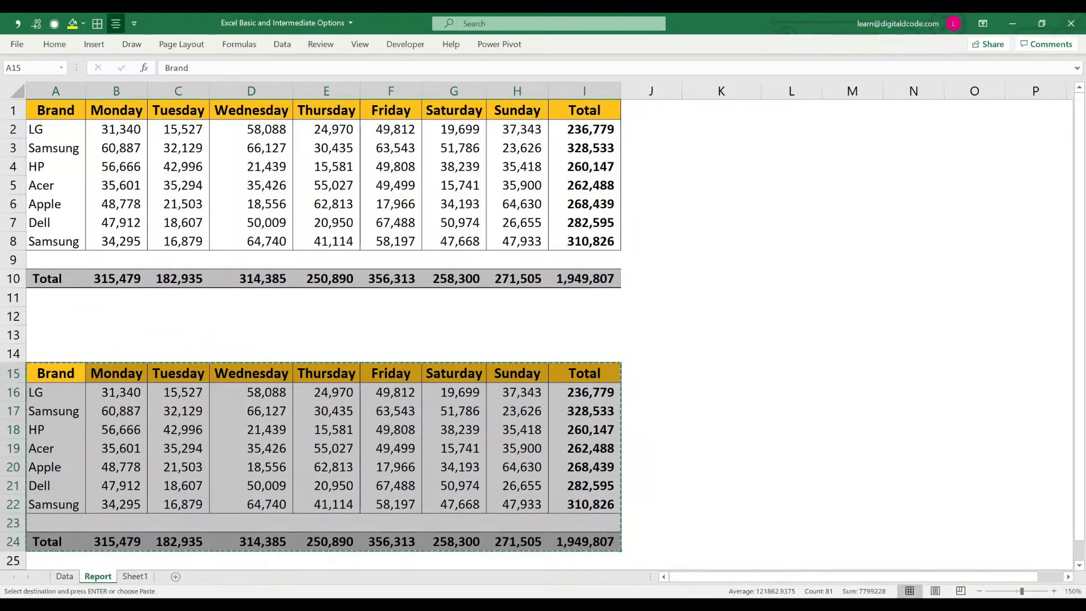
key("Down")
key("Down")
key("Down")
key("Down")
key("Down")
key("Down")
key("Down")
key("Down")
key("Down")
key("Down")
key("Down")
key("Down")
key("Down")
key("Down")
key("Down")
key("Down")
key("Down")
key("Down")
key("Down")
key("Down")
key("Down")
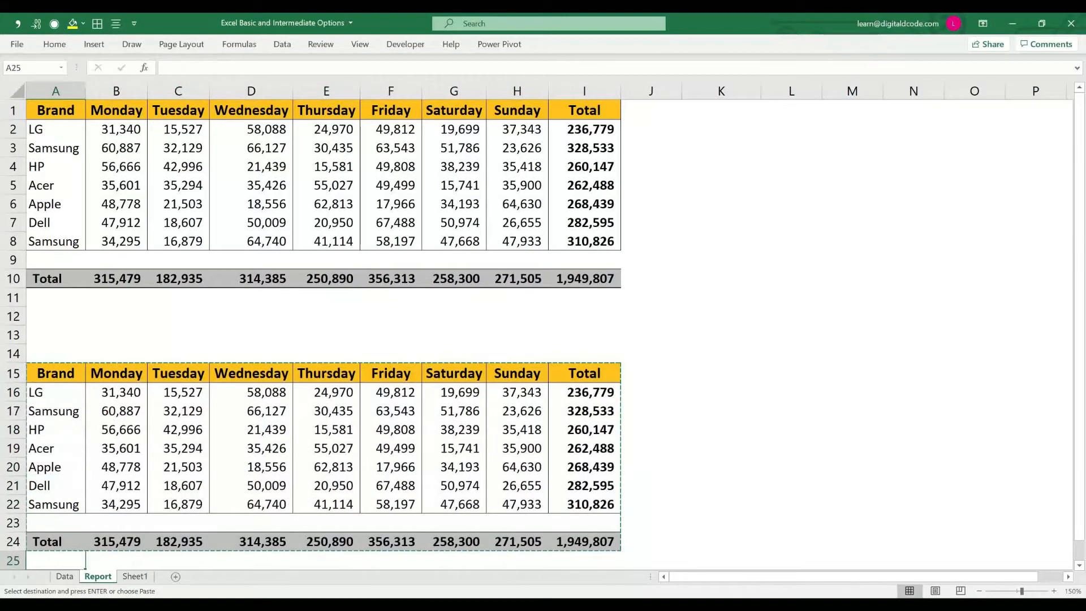
key("Up")
key("Up")
key("Up")
key("Up")
key("Up")
key("Up")
key("Up")
key("Up")
key("Up")
key("Up")
key("Up")
key("Up")
key("Up")
key("Up")
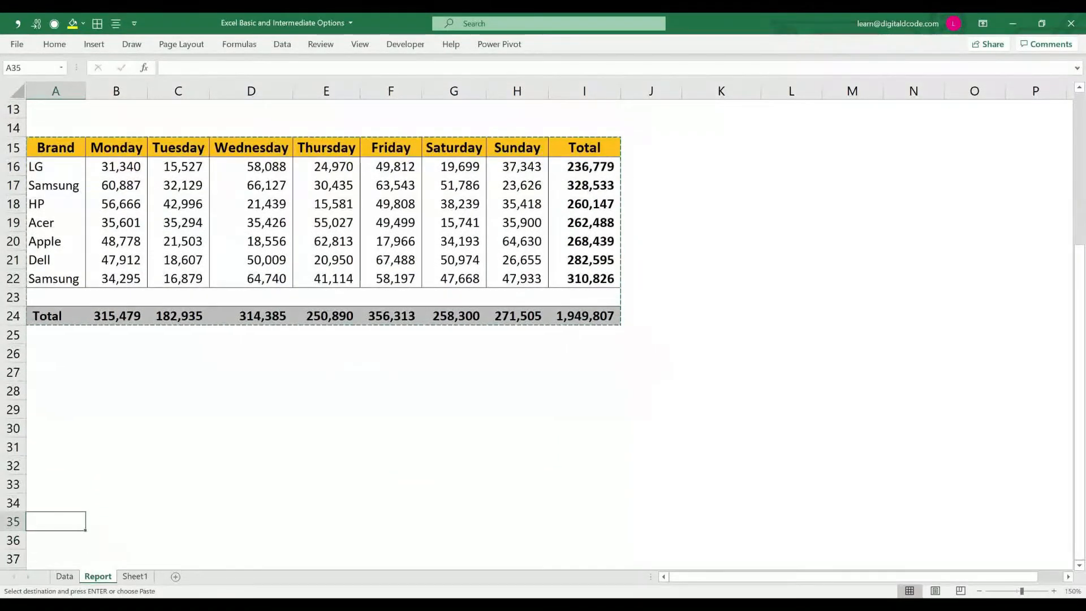
key("Down")
key("Down")
key("Down")
key("Down")
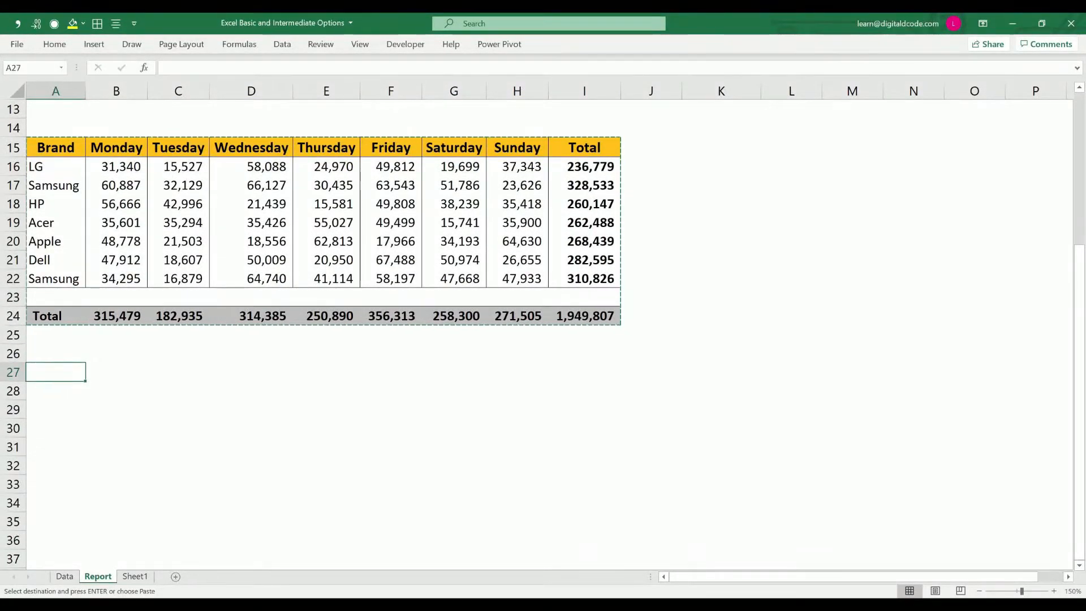
key("ctrl+v")
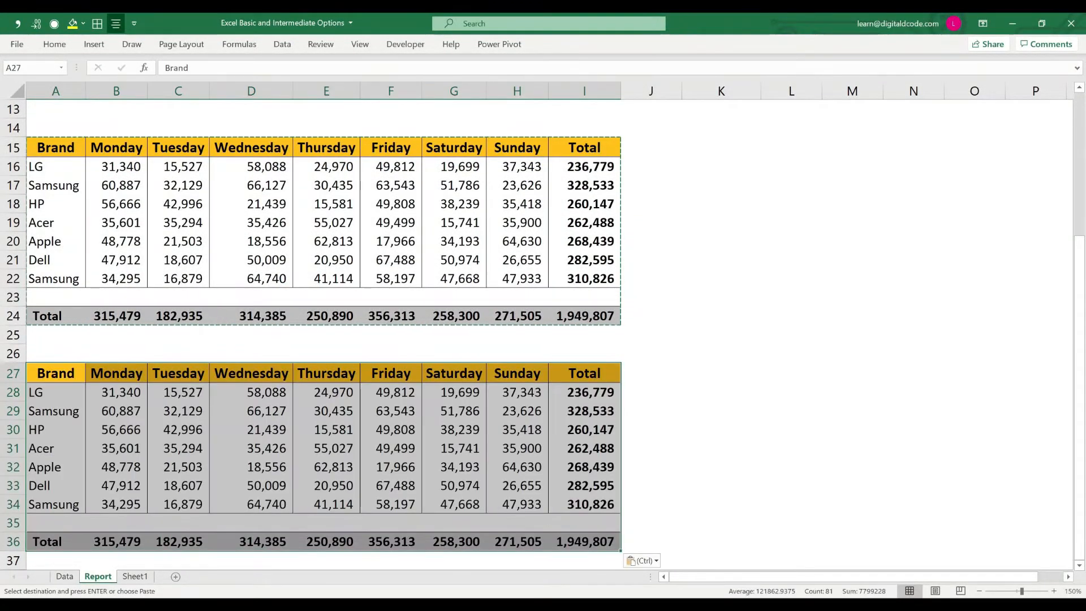
Step: Paste another copy of the table on the Report sheet starting at cell A42
scroll(543, 334, "down", 3)
scroll(543, 333, "down", 5)
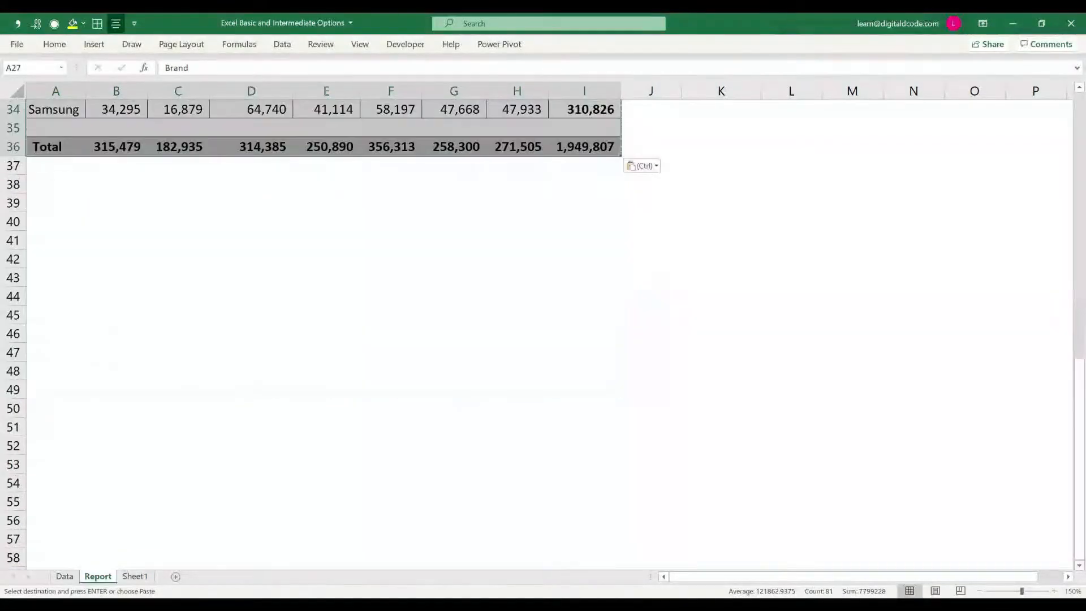
left_click(55, 203)
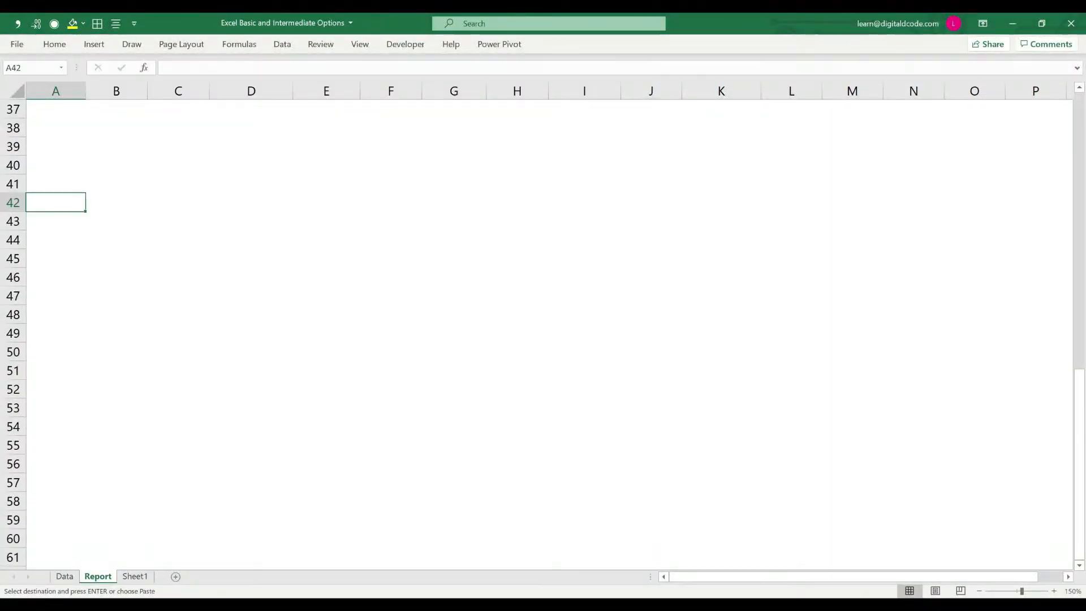
key("ctrl+v")
Step: Paste the copied table three times on Sheet1, starting at cells A1, A13 and A25
key("ctrl+Page_Down")
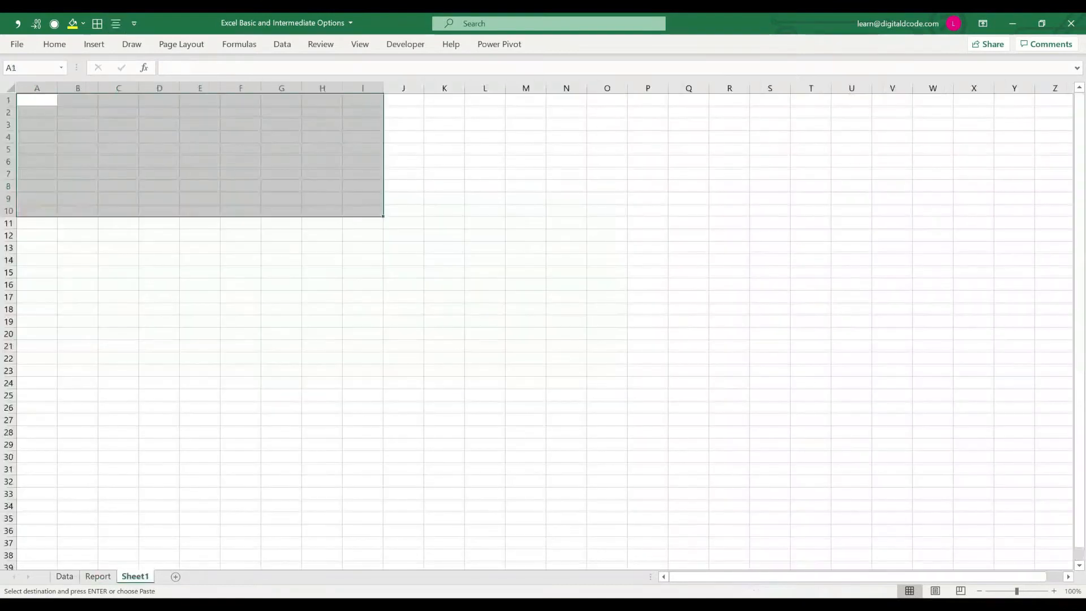
key("ctrl+v")
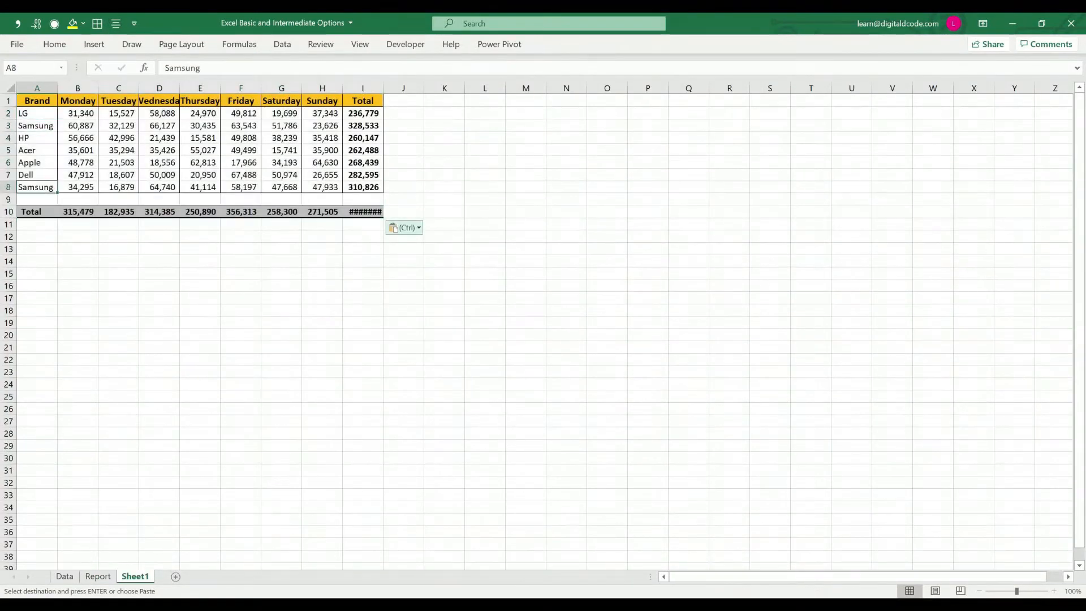
key("ctrl")
key("Escape")
key("Down")
key("Down")
key("Down")
key("Down")
key("Down")
key("ctrl+v")
key("Down")
key("Down")
key("Down")
key("Down")
key("Down")
key("Down")
key("Down")
key("Down")
key("Down")
key("Down")
key("Down")
key("Down")
key("ctrl+v")
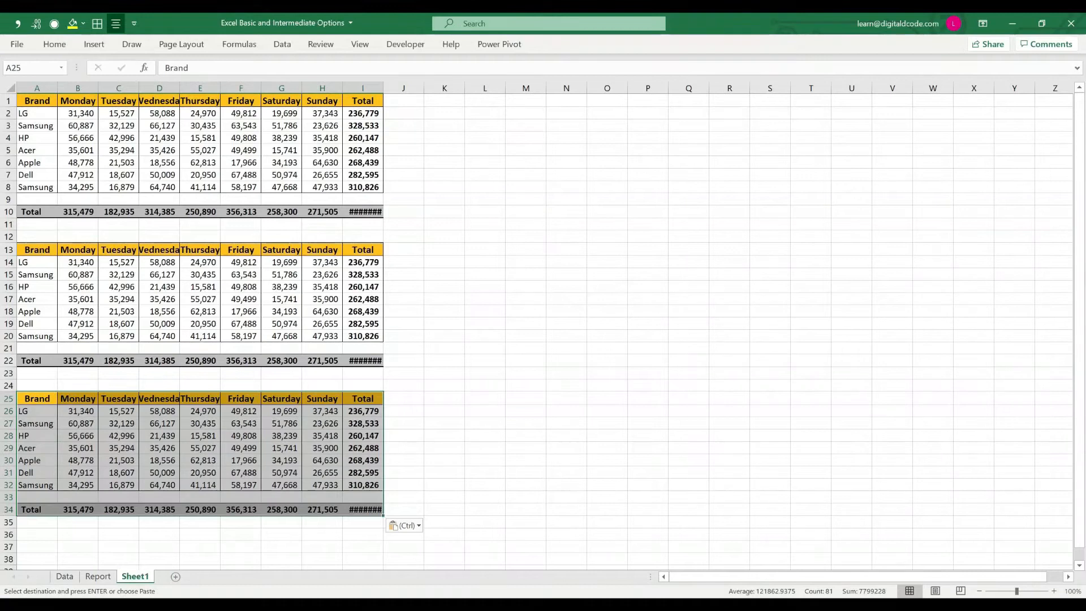
Step: Return to the first tables on the Report sheet and end copy mode for A15:I24
key("ctrl+Page_Up")
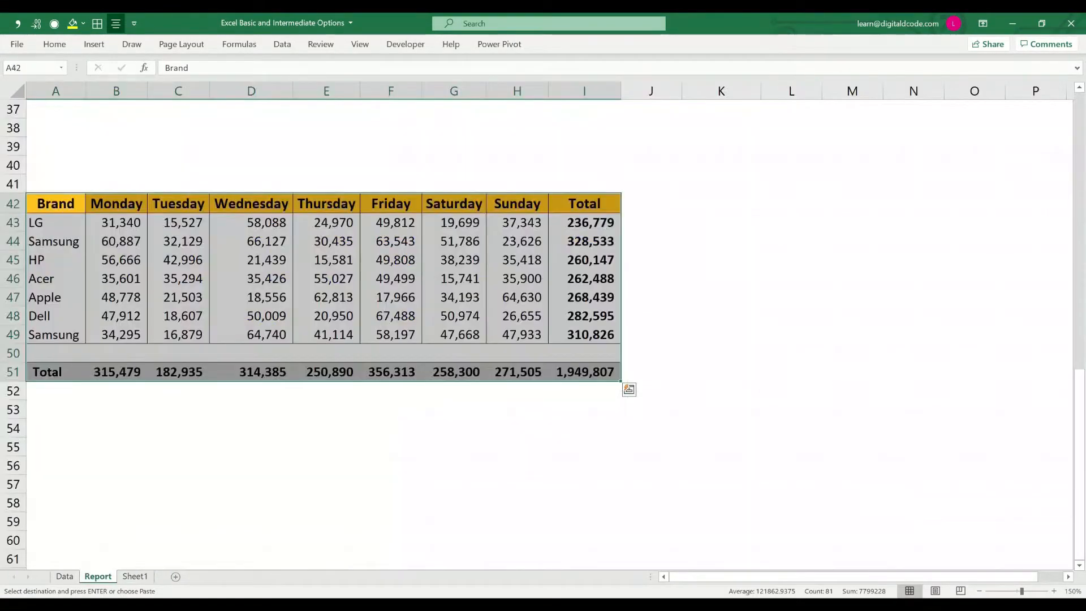
key("Page_Up")
key("Page_Up")
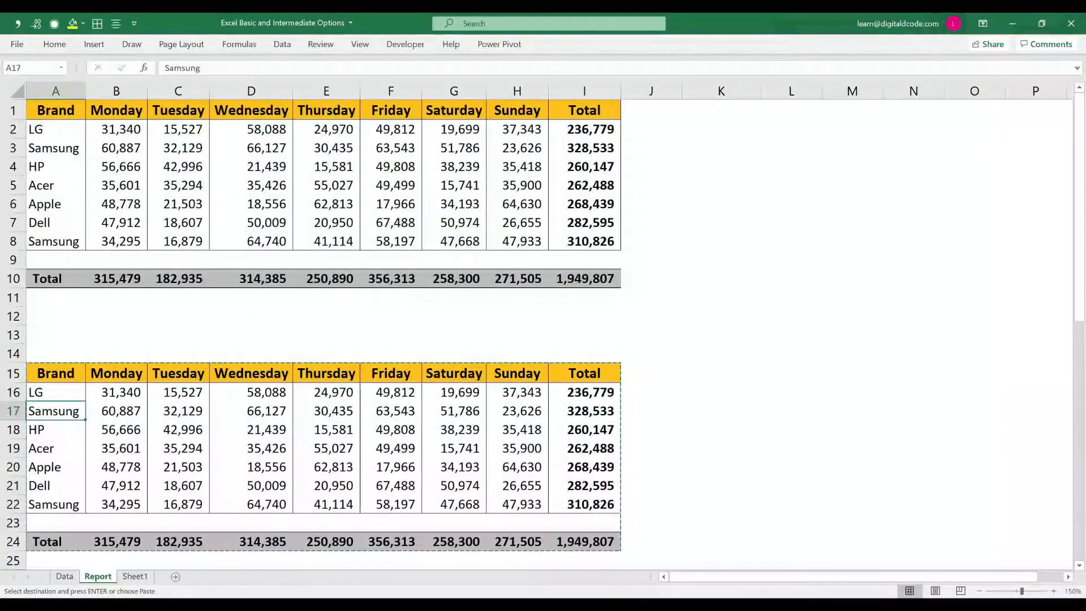
key("Escape")
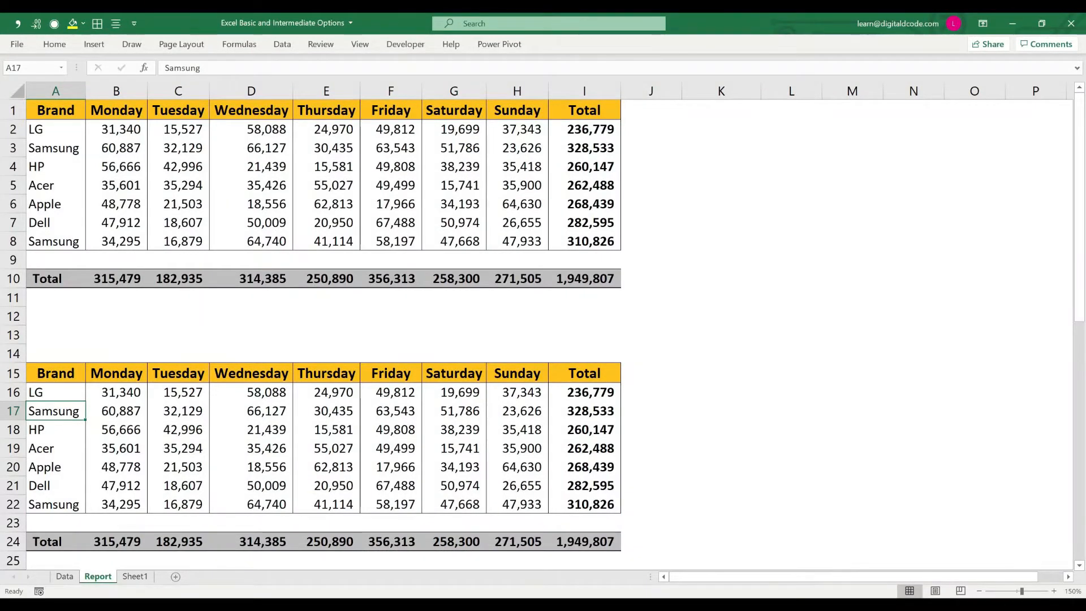
Step: Delete all rows from row 14 downward on the Report sheet and return to cell A1
left_click(56, 354)
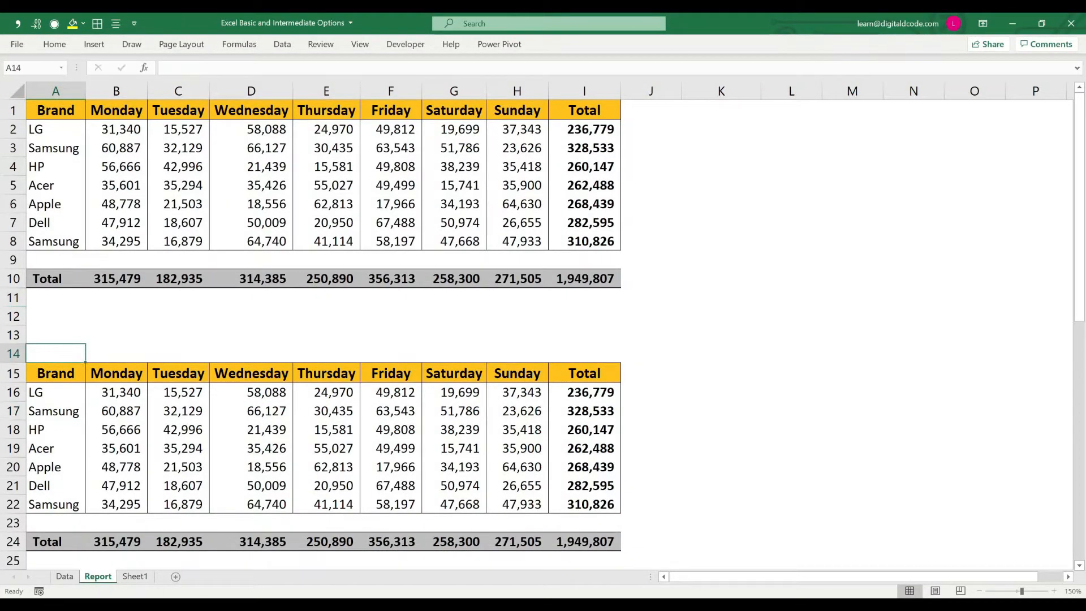
key("shift+Right")
key("shift+Right")
key("shift+Right")
key("shift+Right")
key("shift+Right")
key("shift+Right")
key("shift+Right")
key("shift+Right")
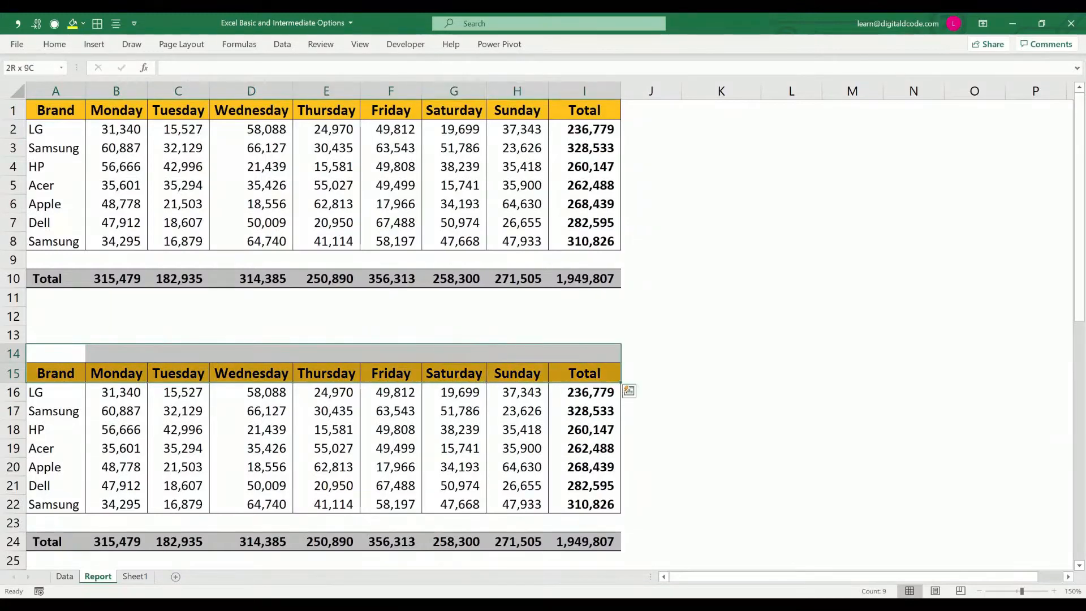
key("shift+Down")
key("shift+Down")
key("shift+Down")
key("shift+Down")
key("shift+Down")
key("shift+Down")
key("shift+Down")
key("shift+Down")
key("shift+Down")
key("shift+Down")
key("shift+Down")
key("shift+Down")
key("shift+Down")
key("shift+Down")
key("shift+Down")
key("shift+Down")
key("shift+Down")
key("shift+Down")
key("shift+Down")
key("shift+Down")
key("shift+Down")
key("shift+Down")
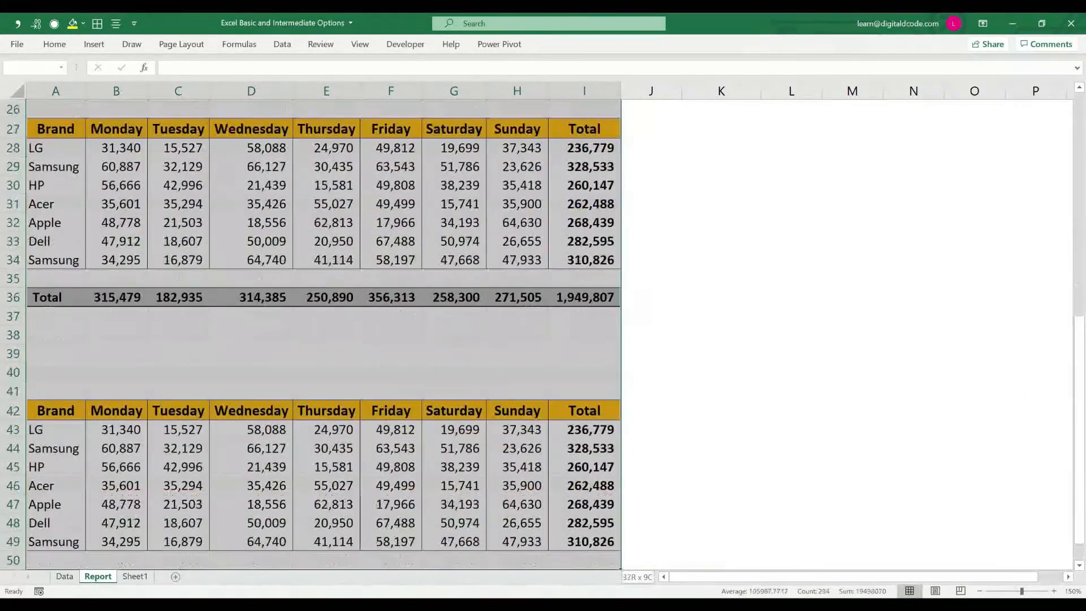
key("shift+Down")
key("shift+Down")
key("shift+Down")
key("shift+Down")
key("shift+space")
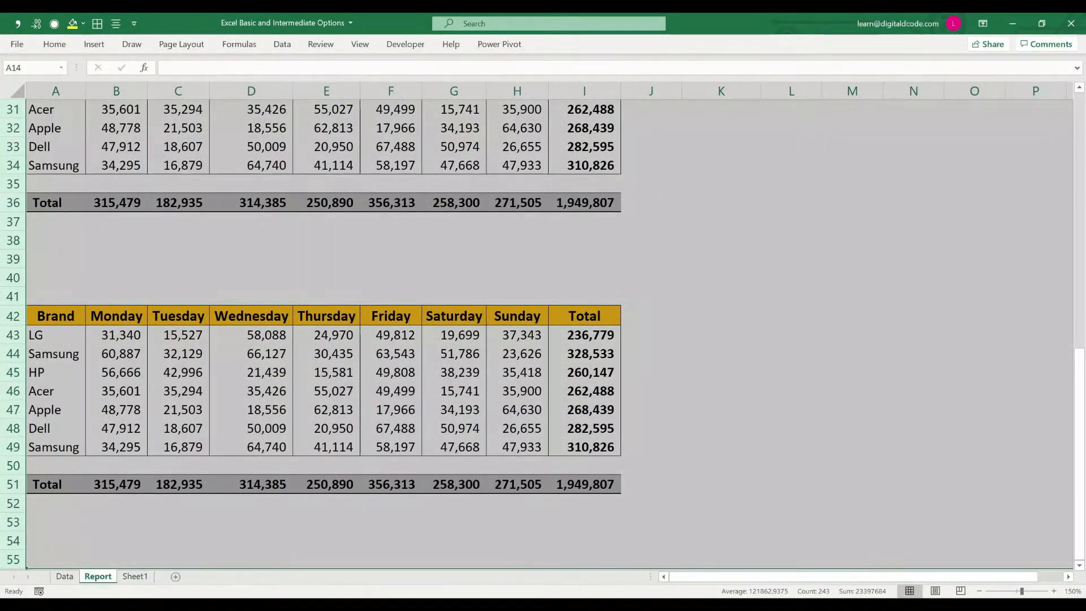
key("ctrl+minus")
key("ctrl+Home")
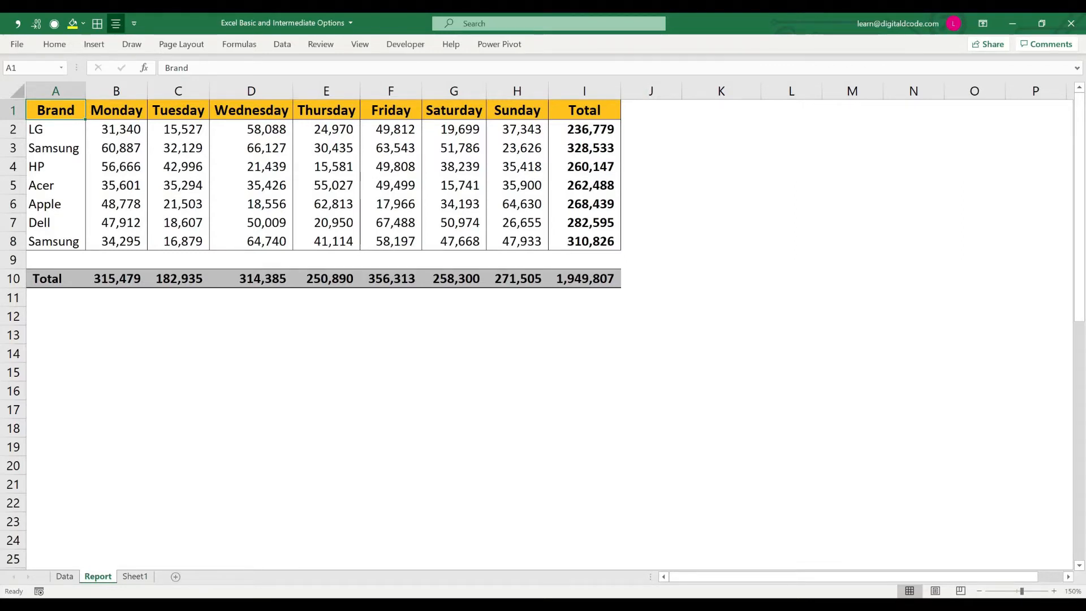
Step: Copy the sales table in A1:I10 and open the Paste Special options
left_click_drag(56, 110, 584, 278)
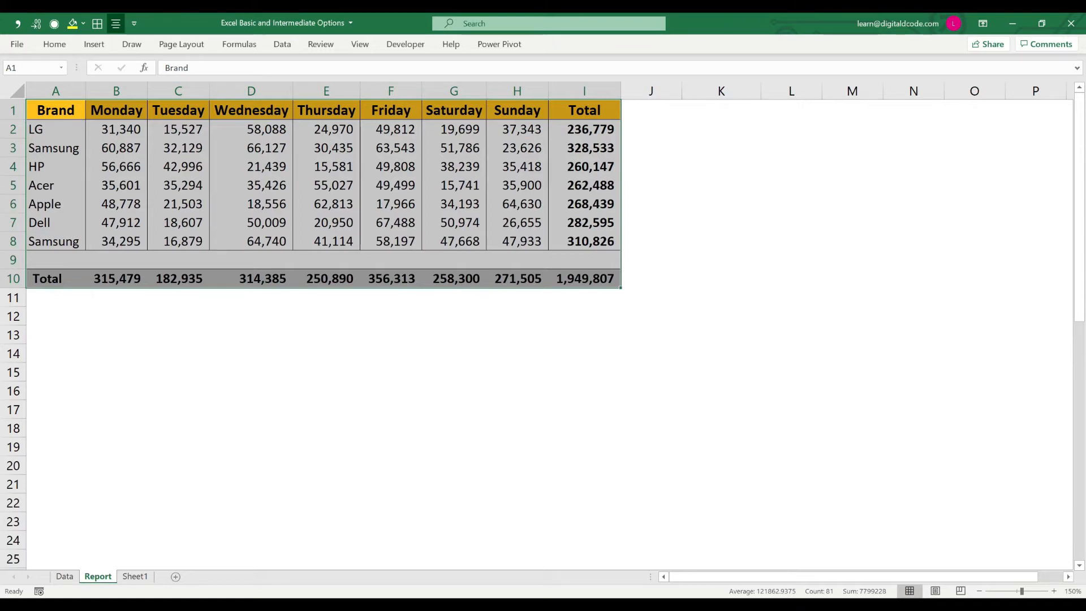
left_click(584, 129)
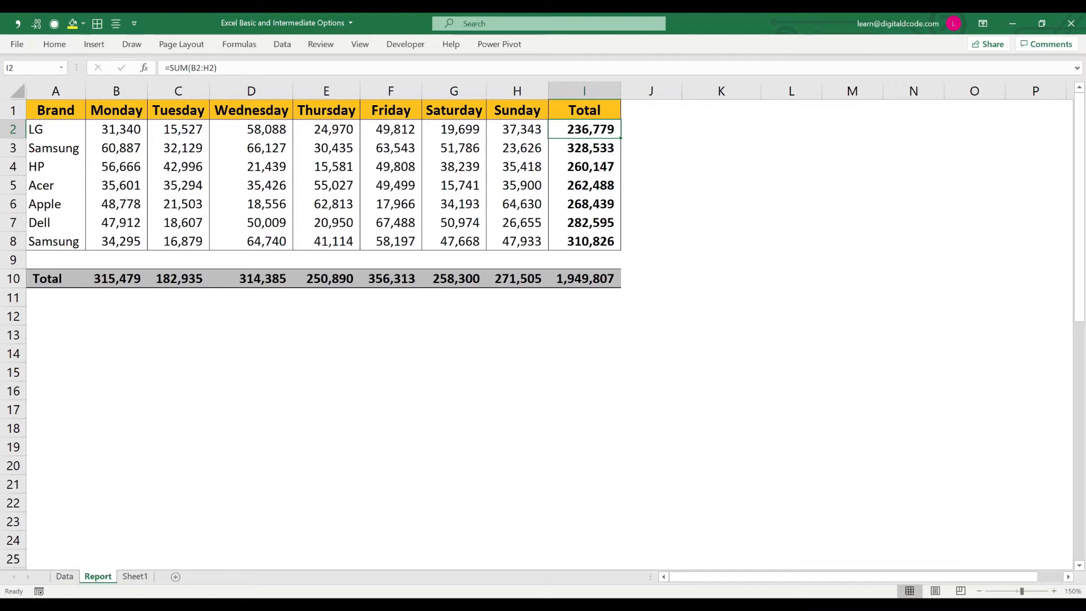
left_click_drag(55, 110, 584, 278)
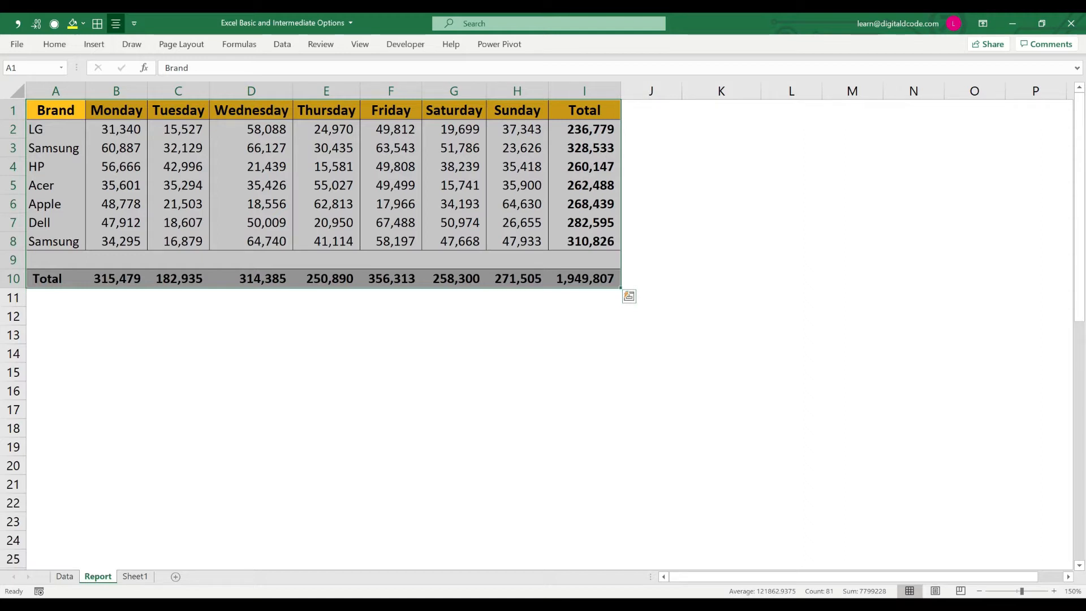
key("ctrl+c")
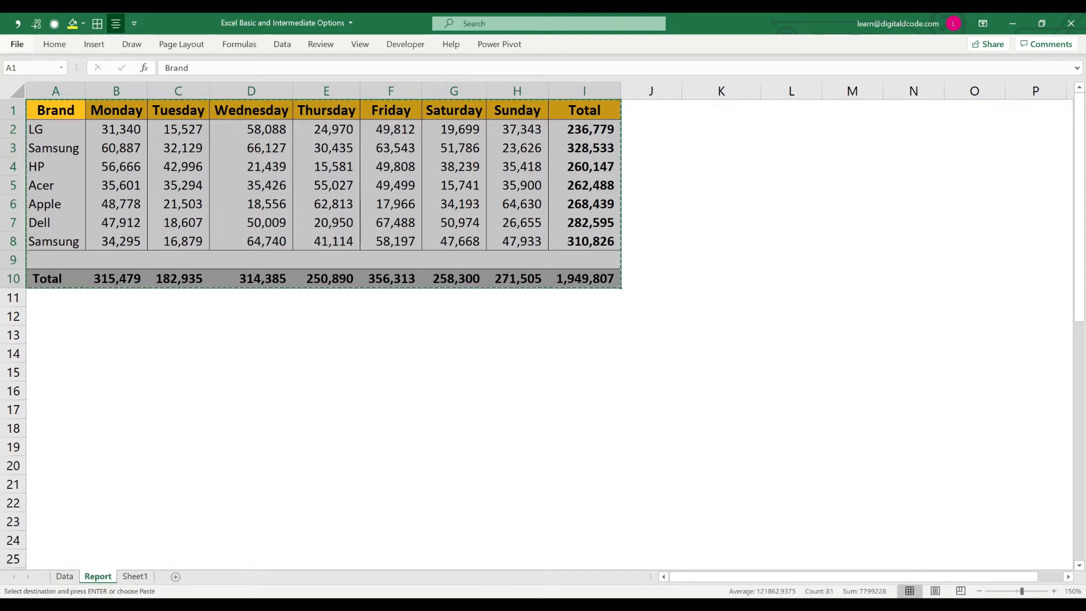
left_click(16, 44)
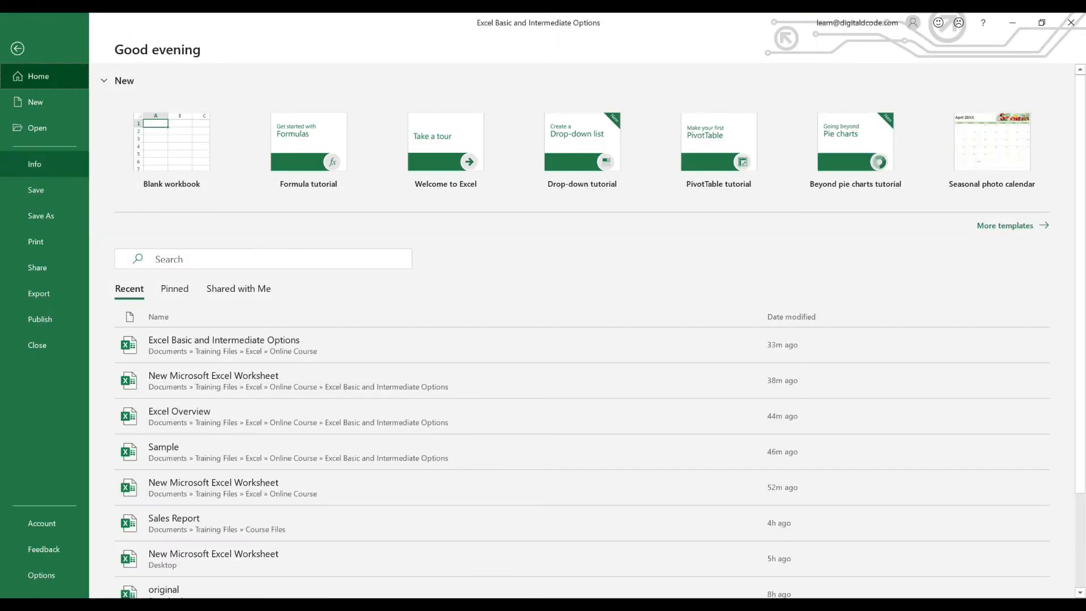
key("Escape")
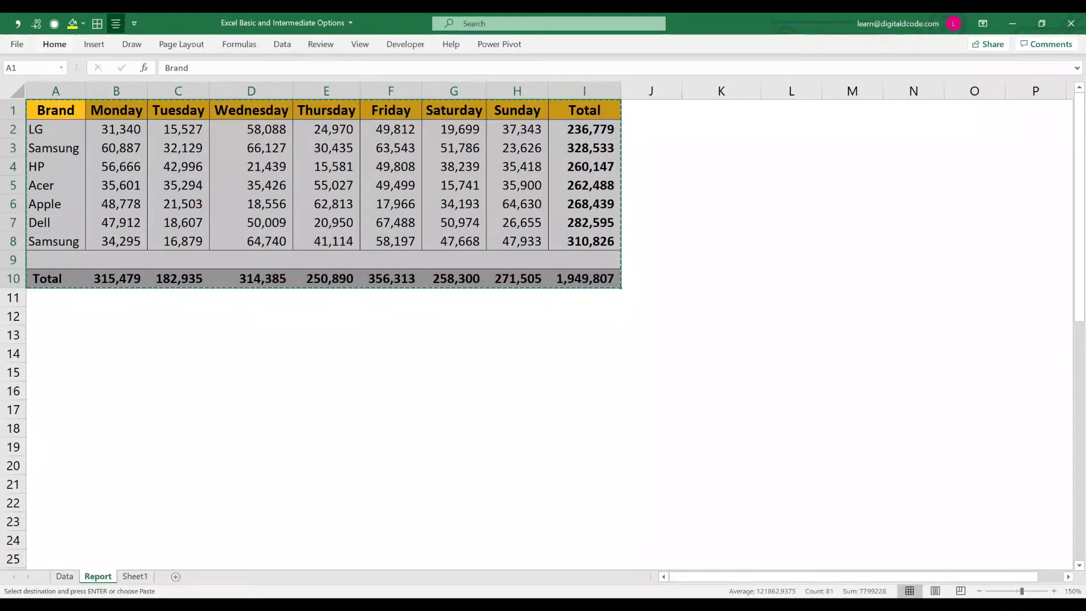
left_click(54, 44)
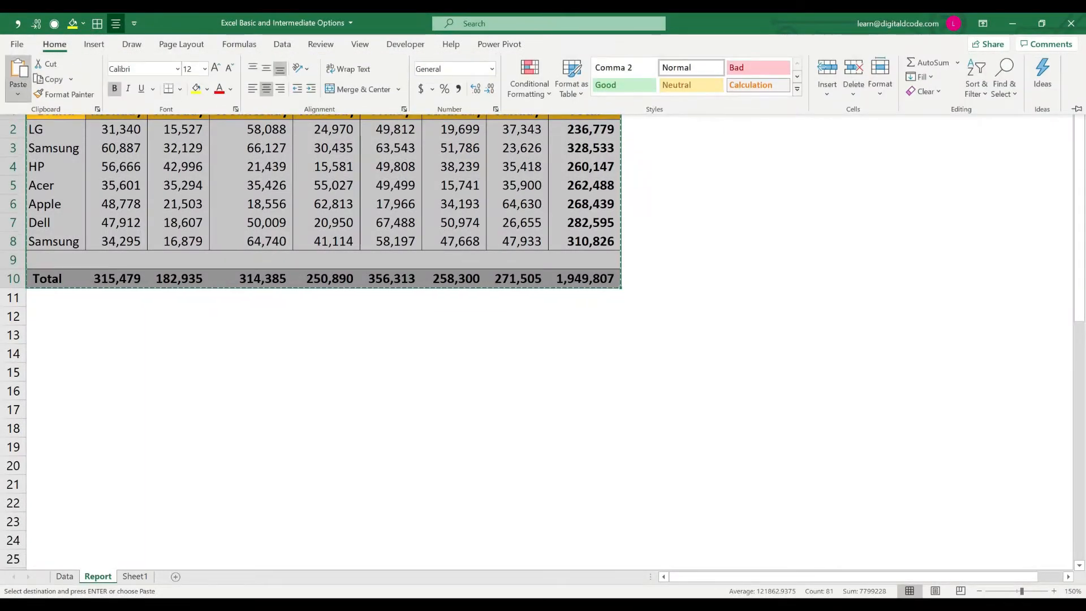
left_click(18, 91)
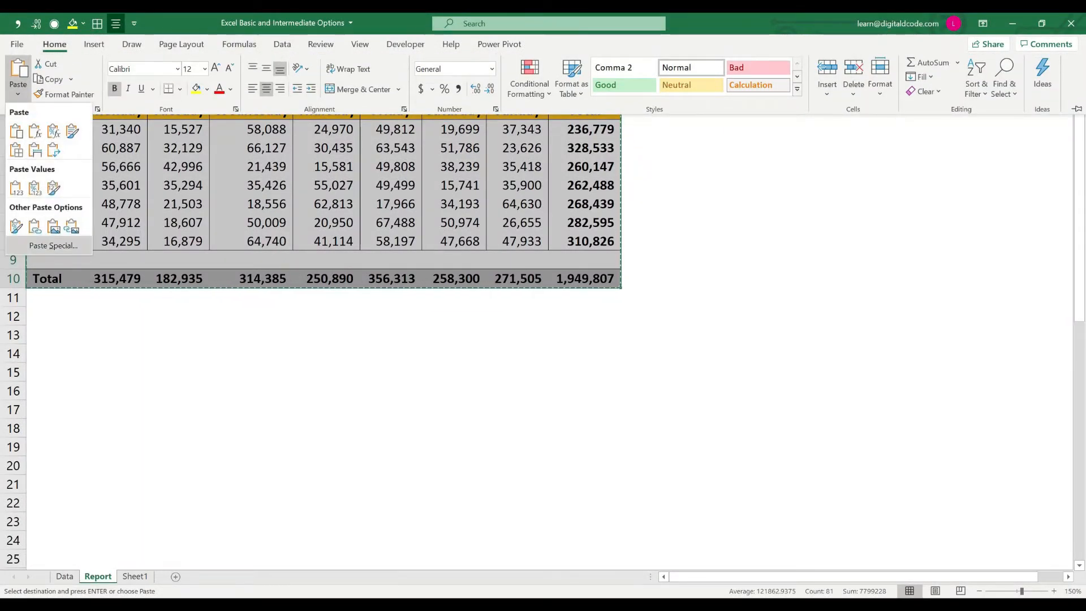
left_click(53, 246)
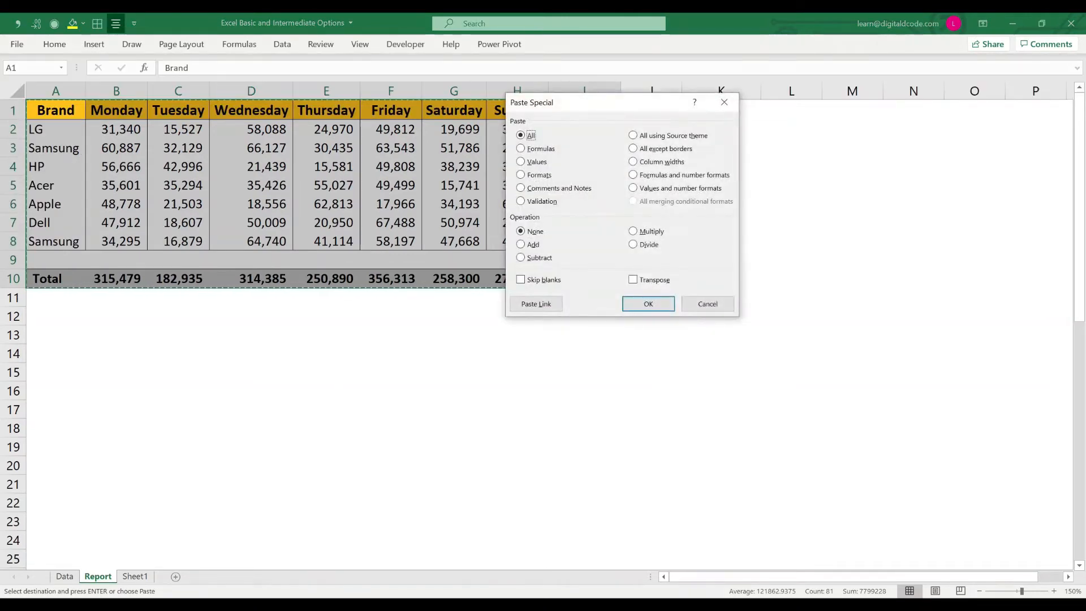
Step: Paste the copied table over itself as Formulas only and end copy mode
left_click_drag(632, 105, 875, 155)
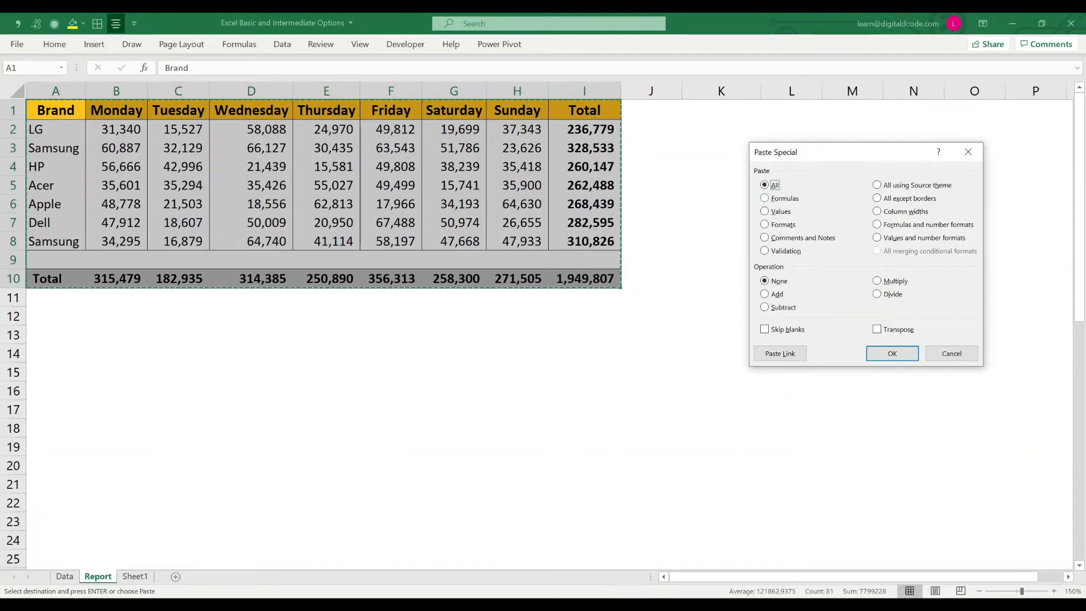
left_click_drag(799, 153, 747, 148)
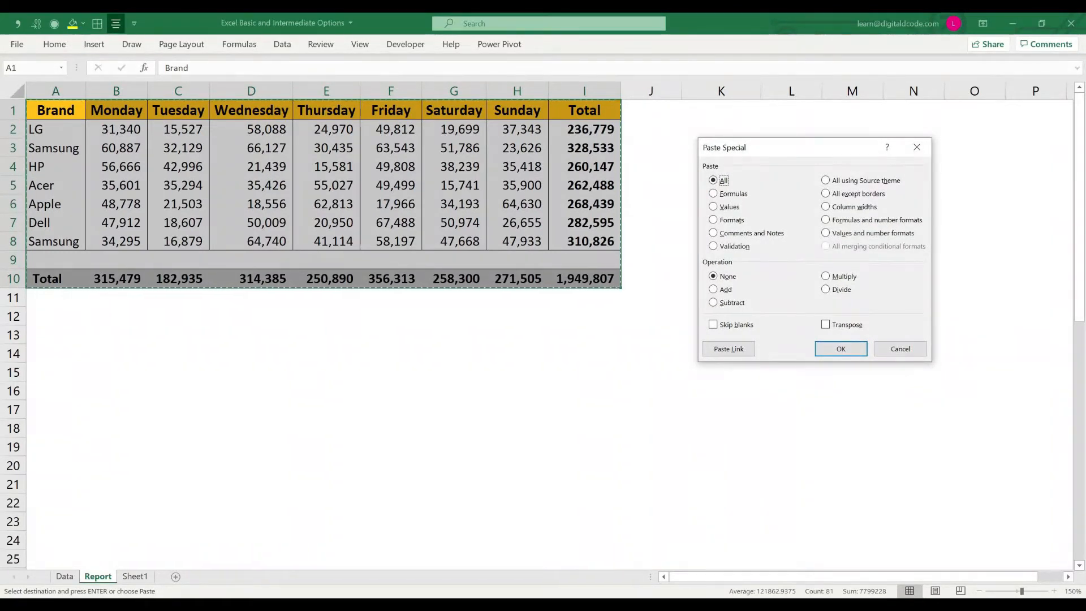
left_click(722, 194)
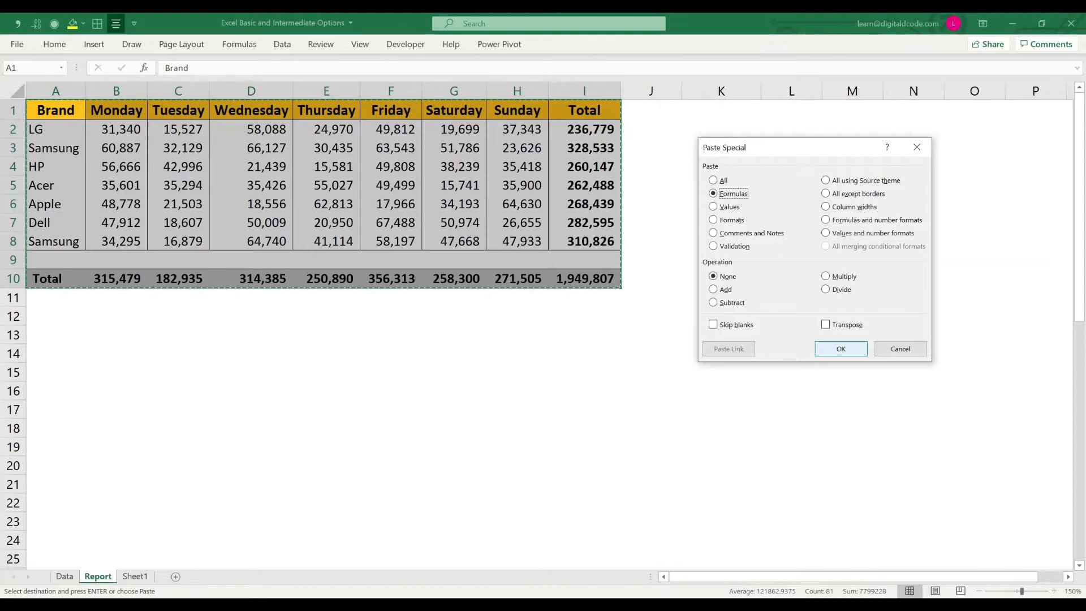
left_click(841, 348)
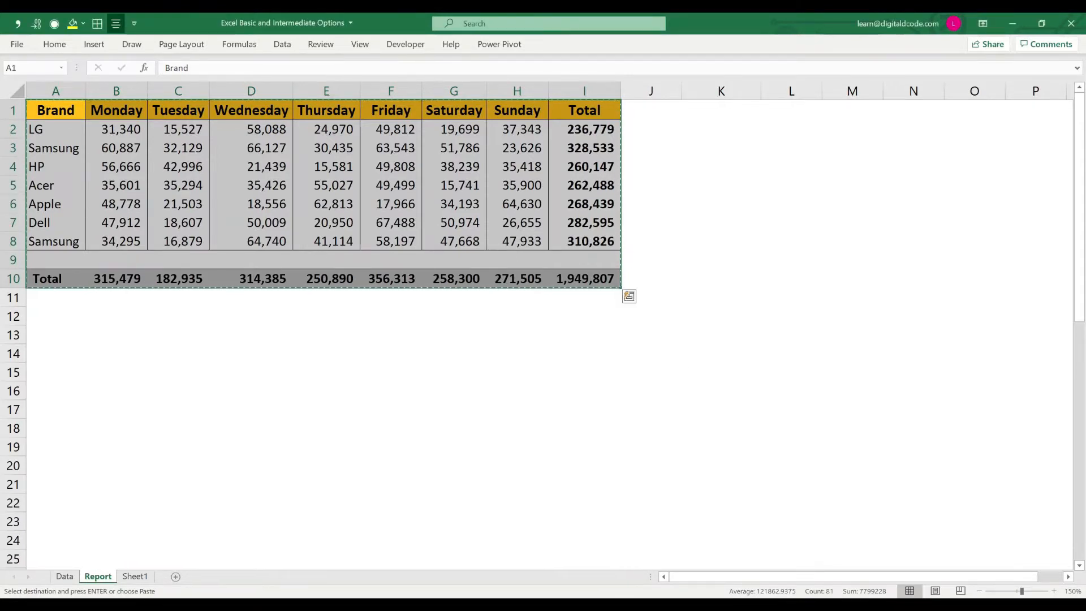
key("Escape")
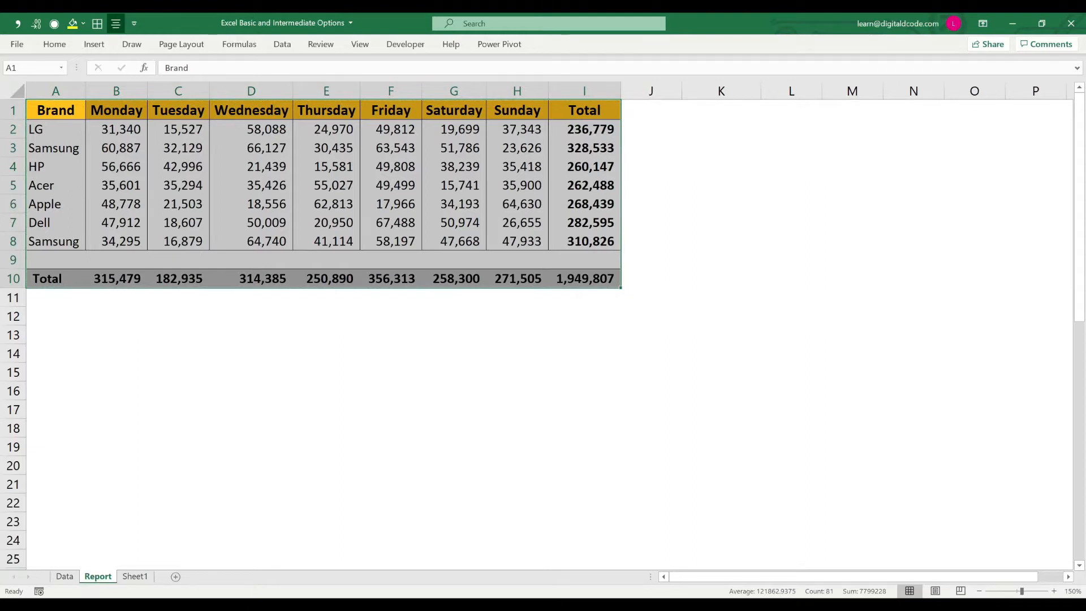
Step: Check the total formulas in row 10 and fill grand total cell I10 with yellow
left_click(584, 279)
key("F2")
key("Escape")
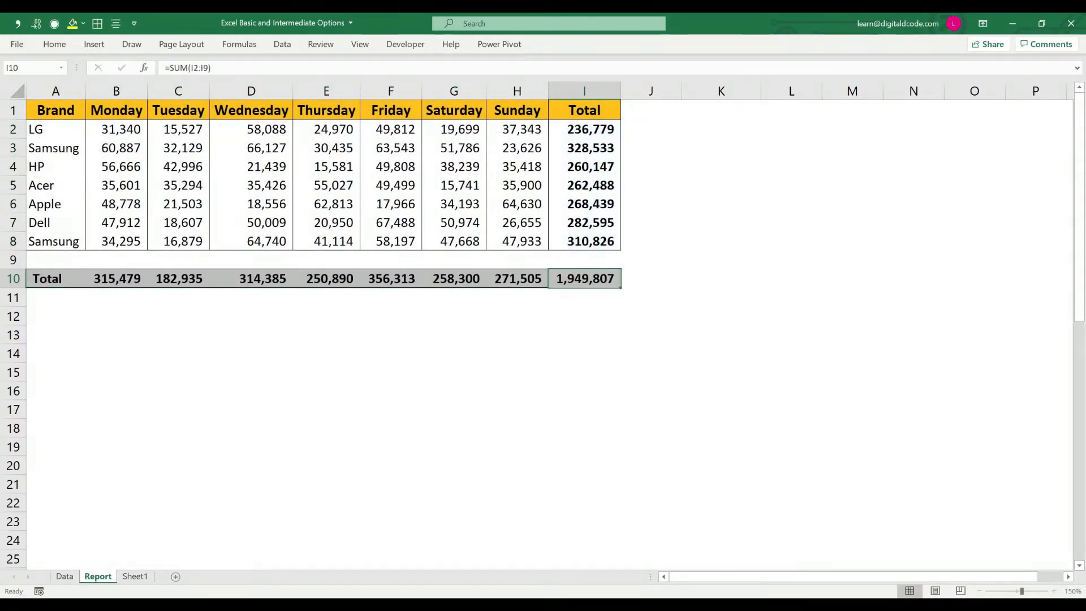
left_click_drag(116, 279, 584, 278)
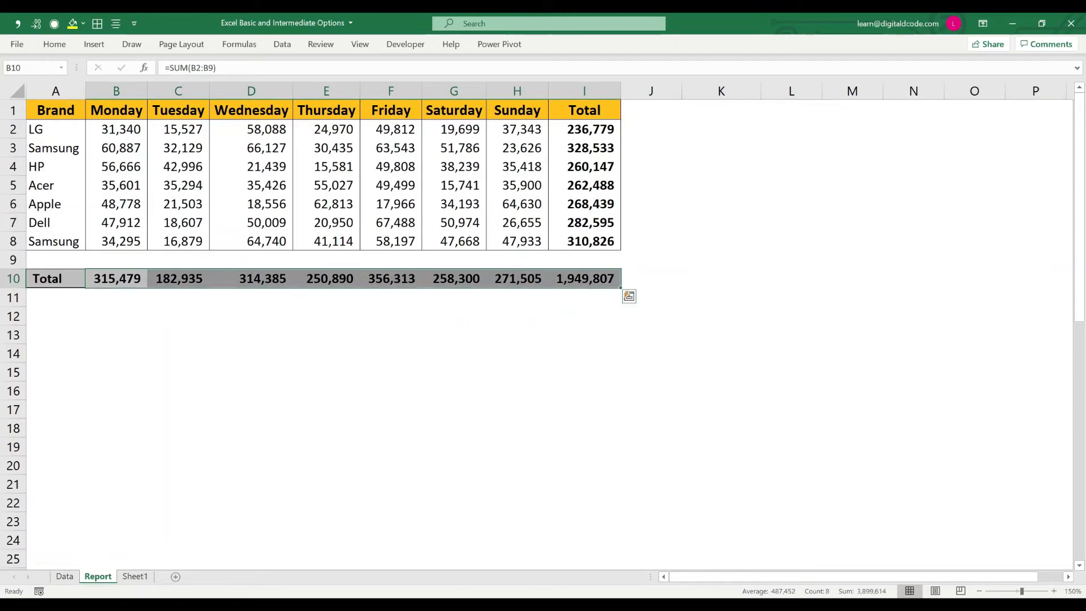
left_click(584, 278)
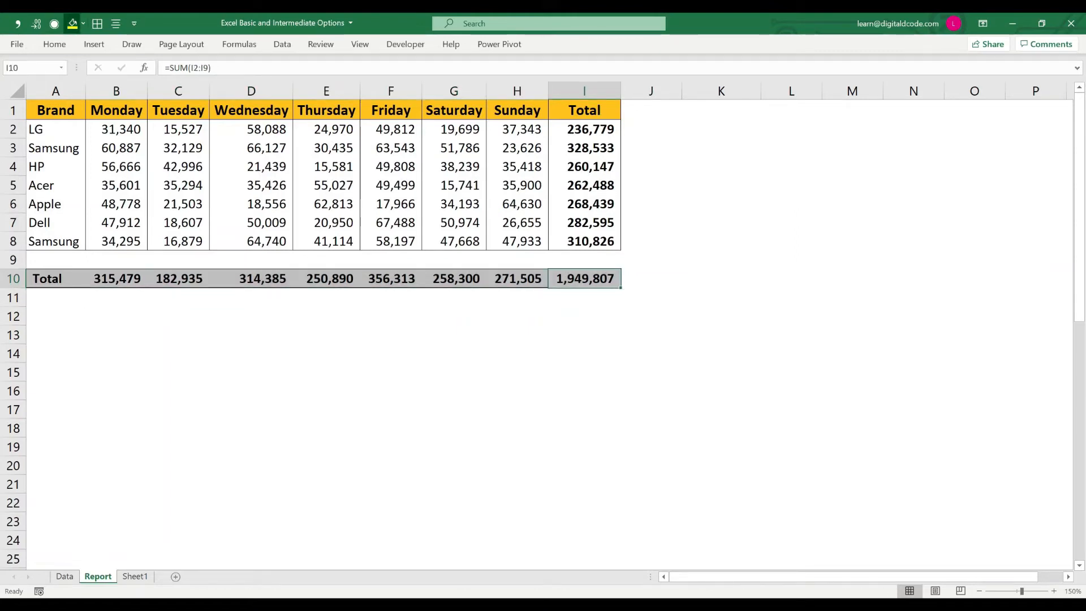
left_click(73, 23)
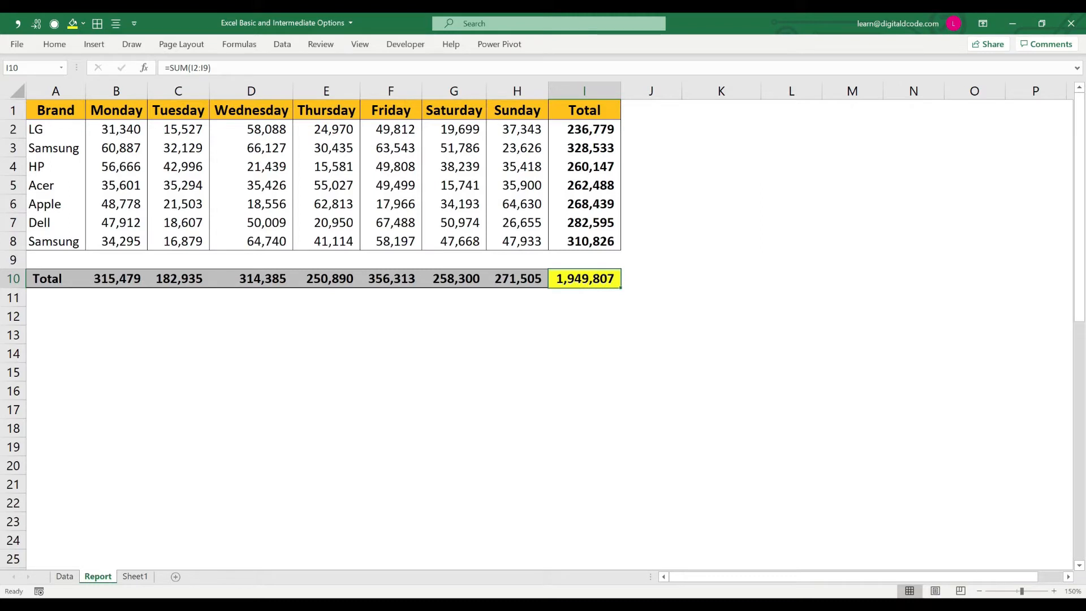
Step: Clear the contents of the yellow grand total cell I10, keeping its fill
key("Left")
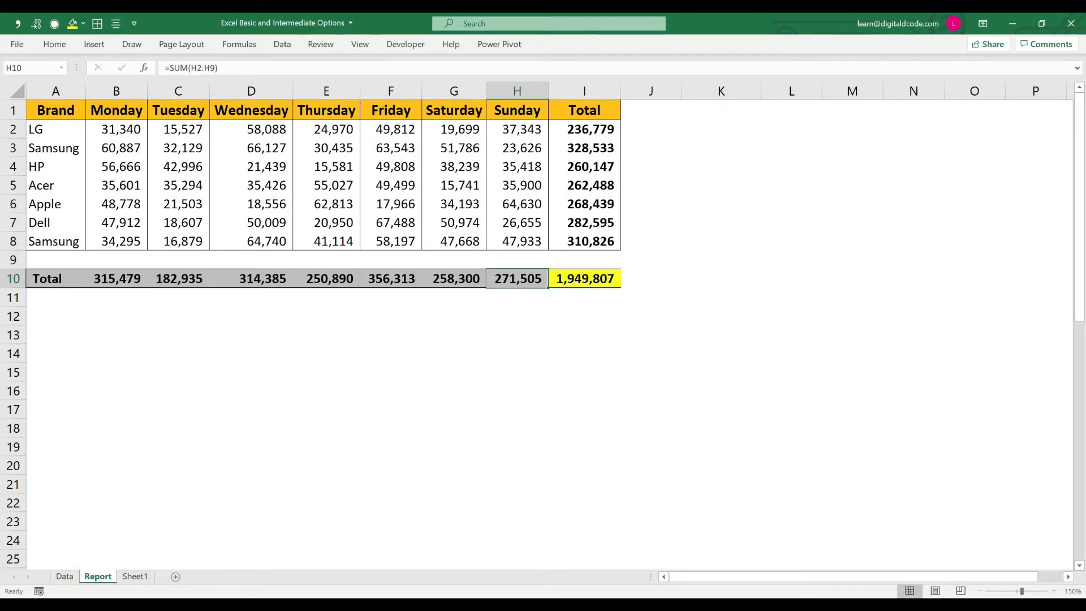
key("shift+Left")
key("Left")
key("Right")
key("Right")
key("Delete")
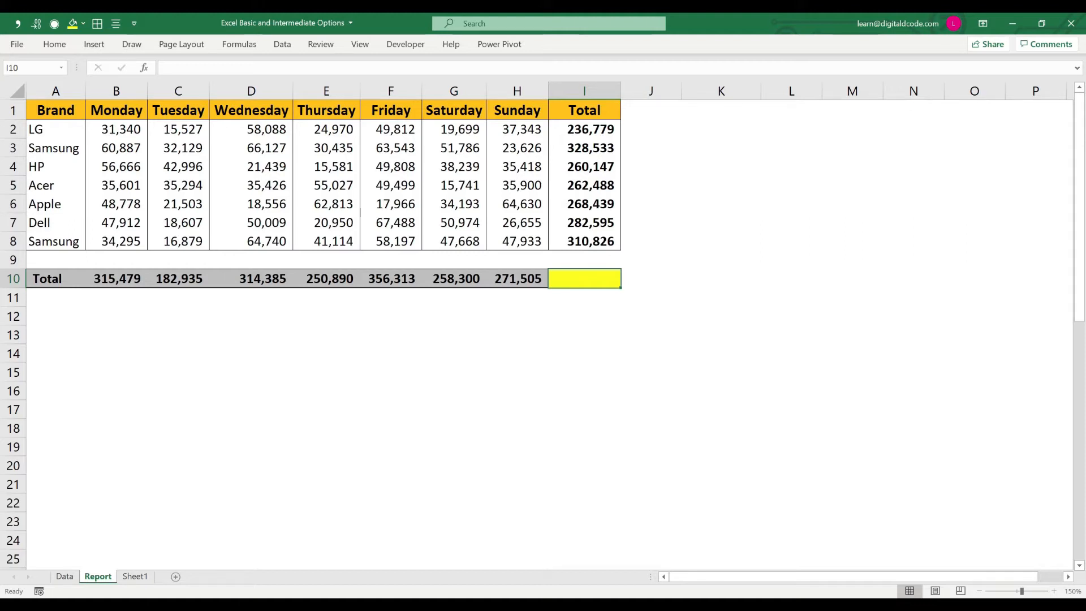
Step: Try an ordinary paste of the Sunday total in H10 into I10, check the pasted formula, and undo the paste
key("Left")
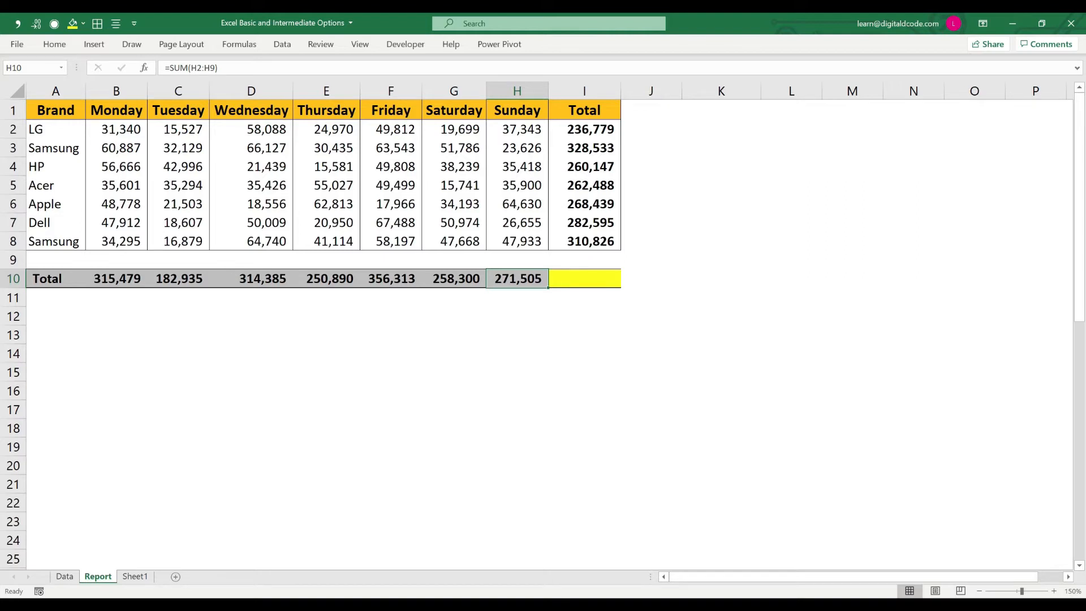
key("ctrl+c")
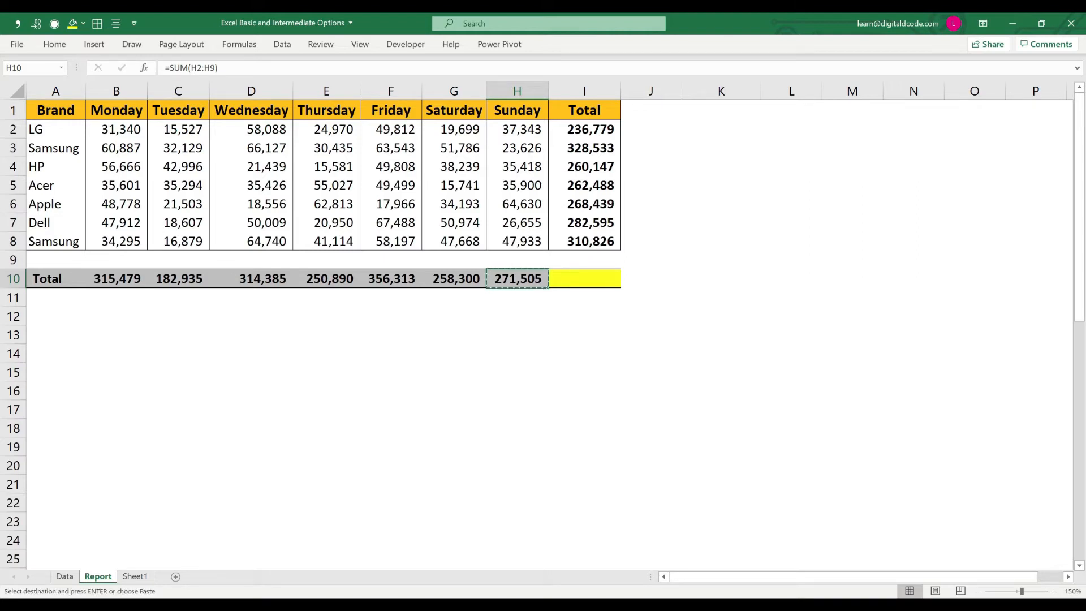
key("Right")
key("Return")
key("F2")
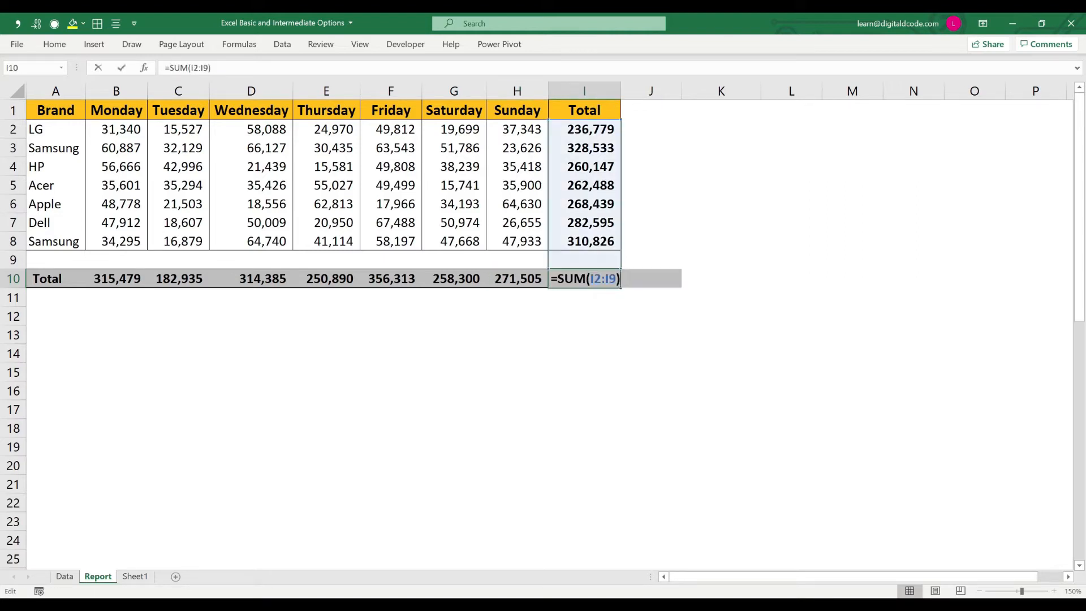
key("Escape")
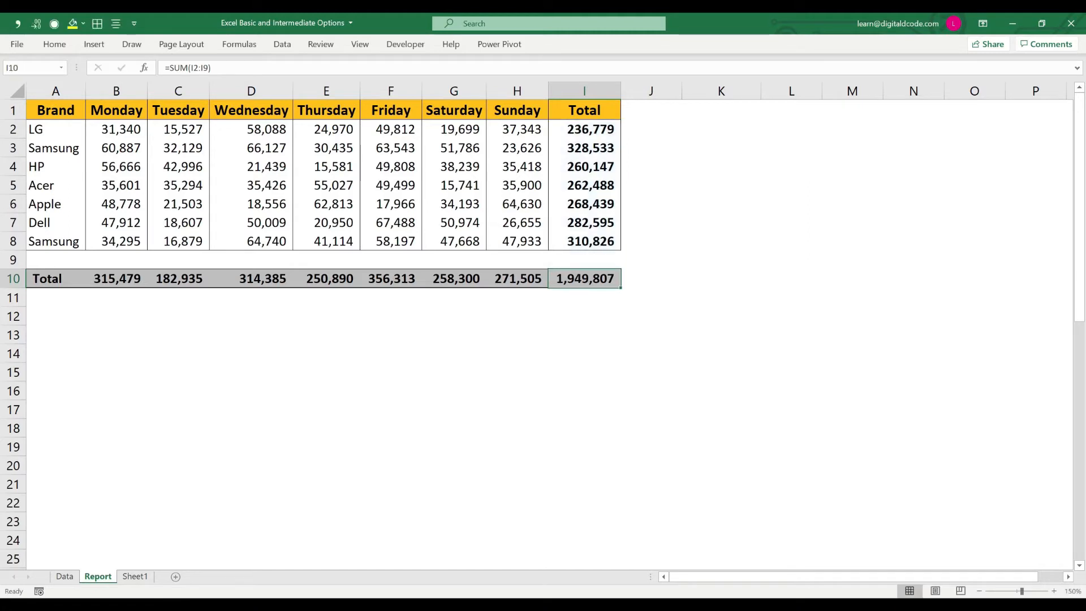
key("ctrl+z")
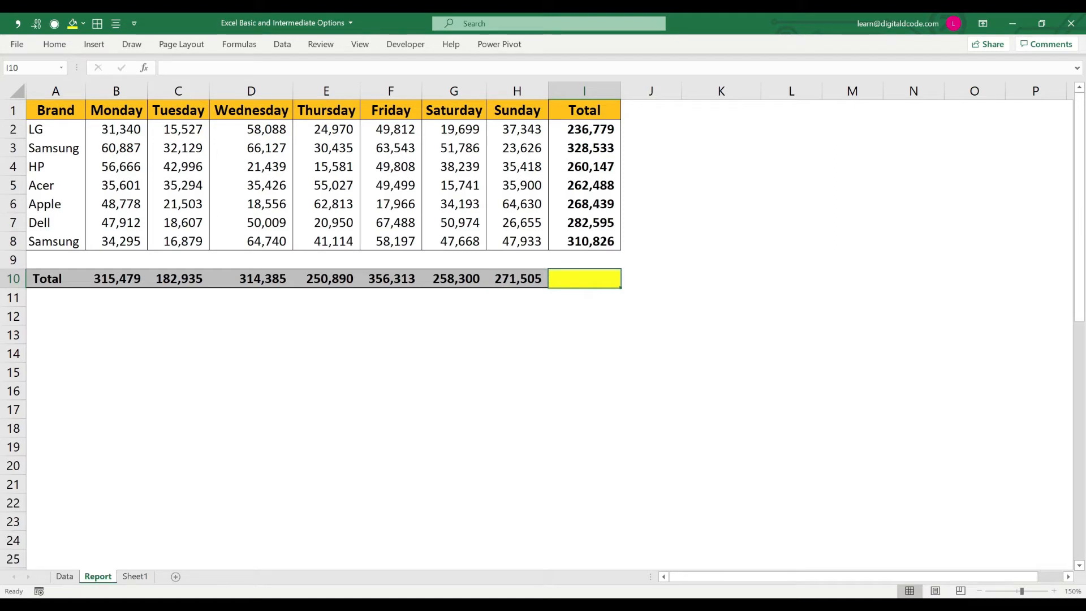
Step: Copy the Sunday total in H10, paste only its formula into I10 with Paste Special, and end copy mode
key("Left")
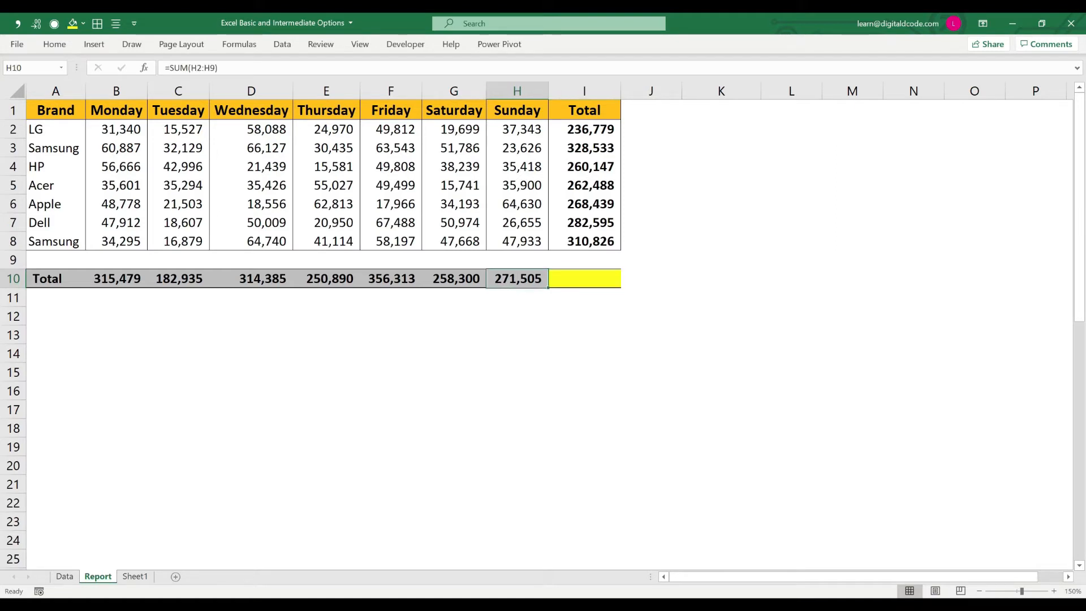
key("Right")
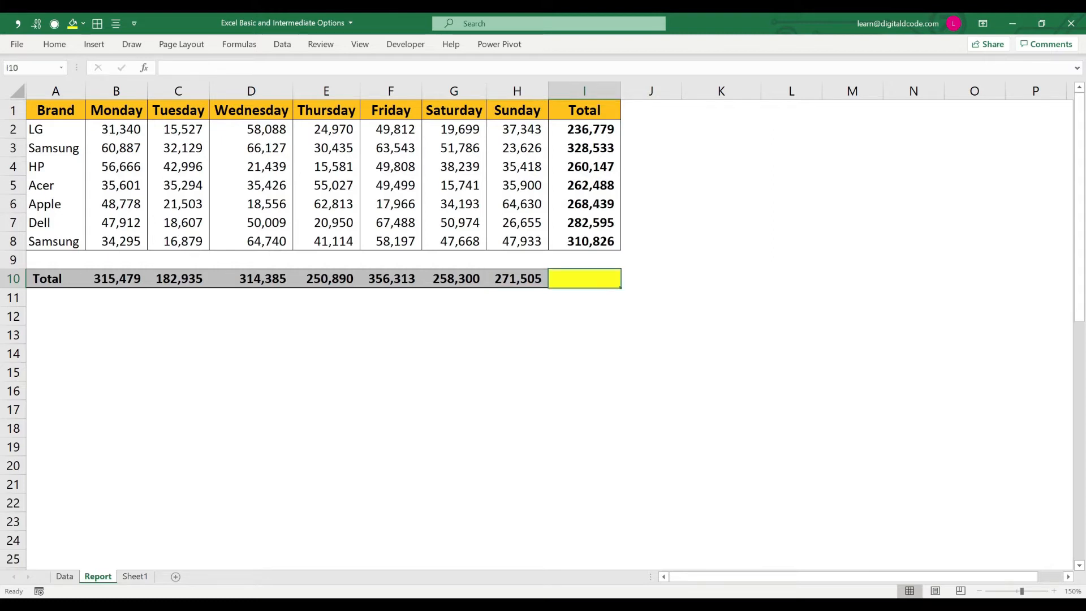
key("Left")
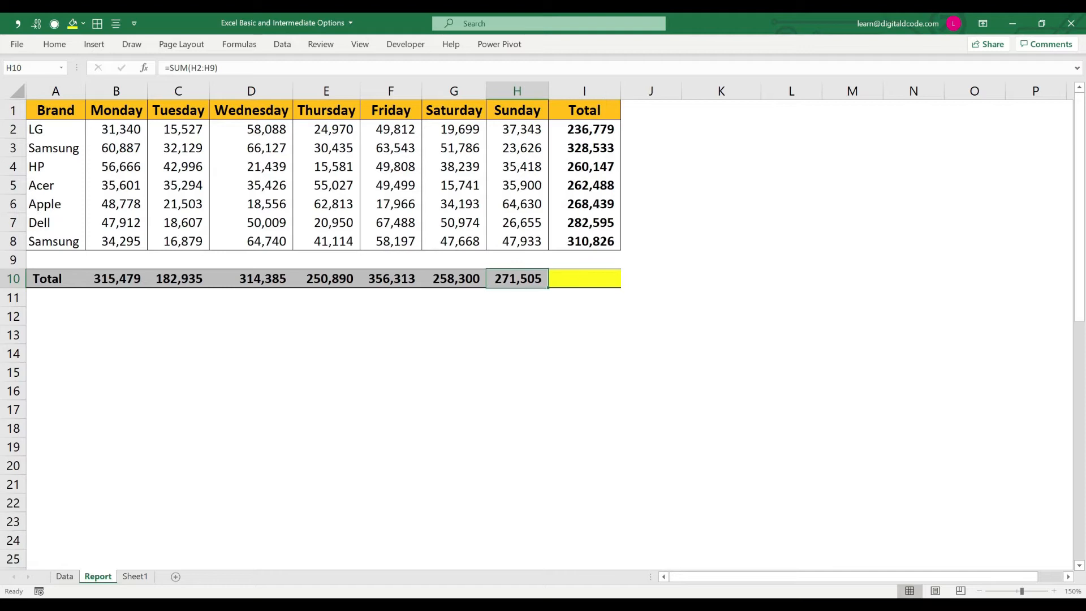
key("ctrl+c")
key("Right")
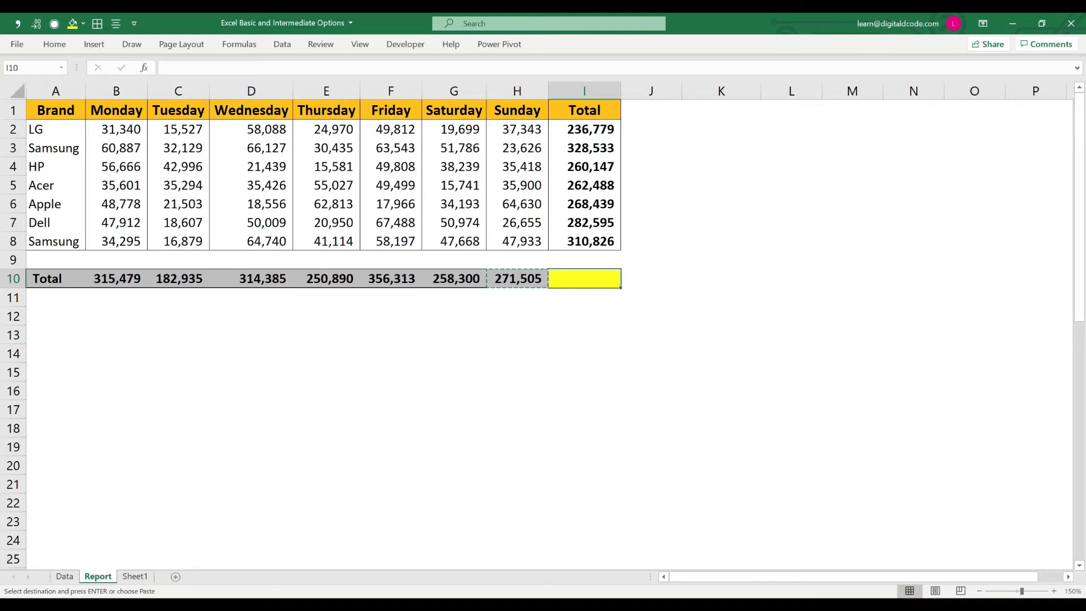
key("ctrl+alt+v")
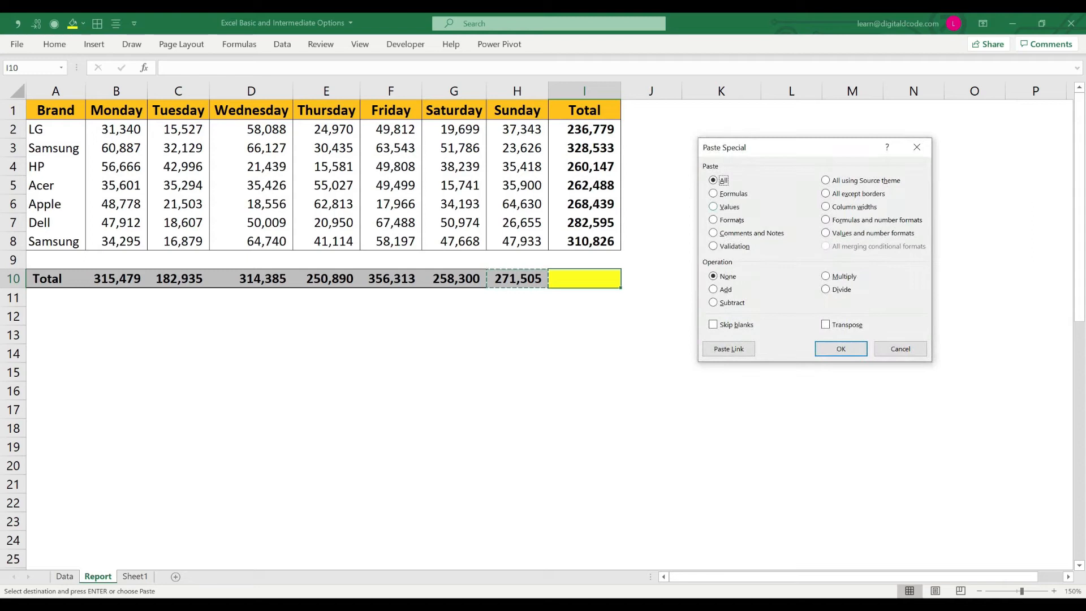
key("f")
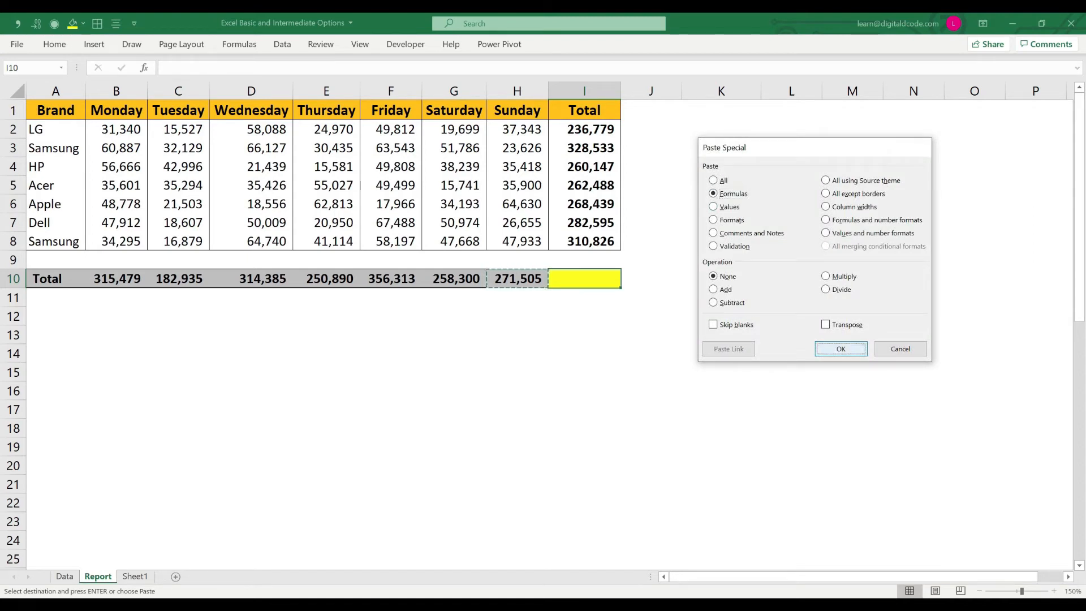
key("Return")
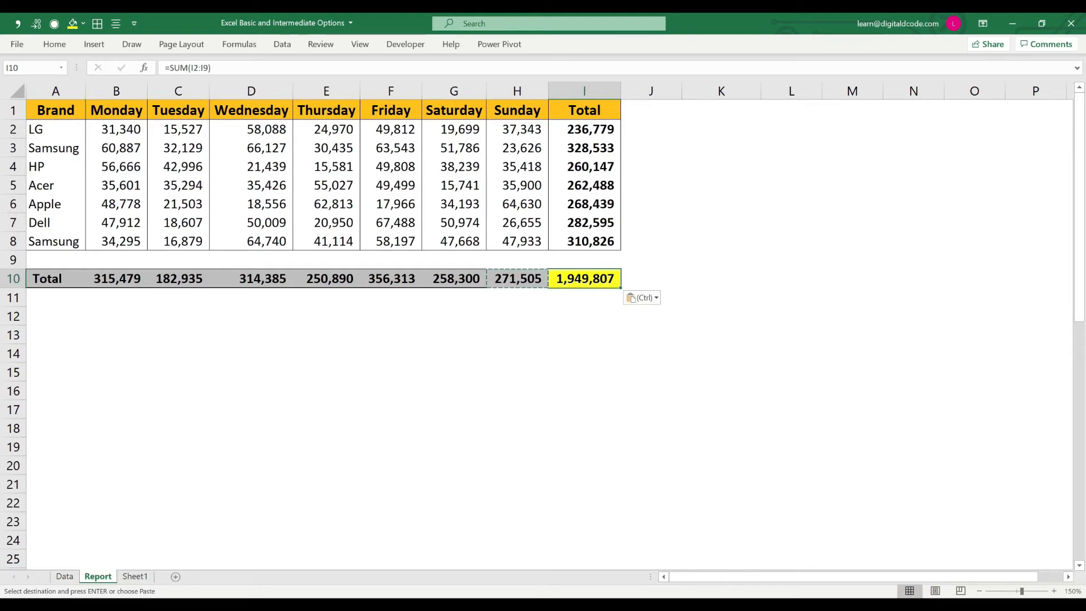
key("ctrl+alt+v")
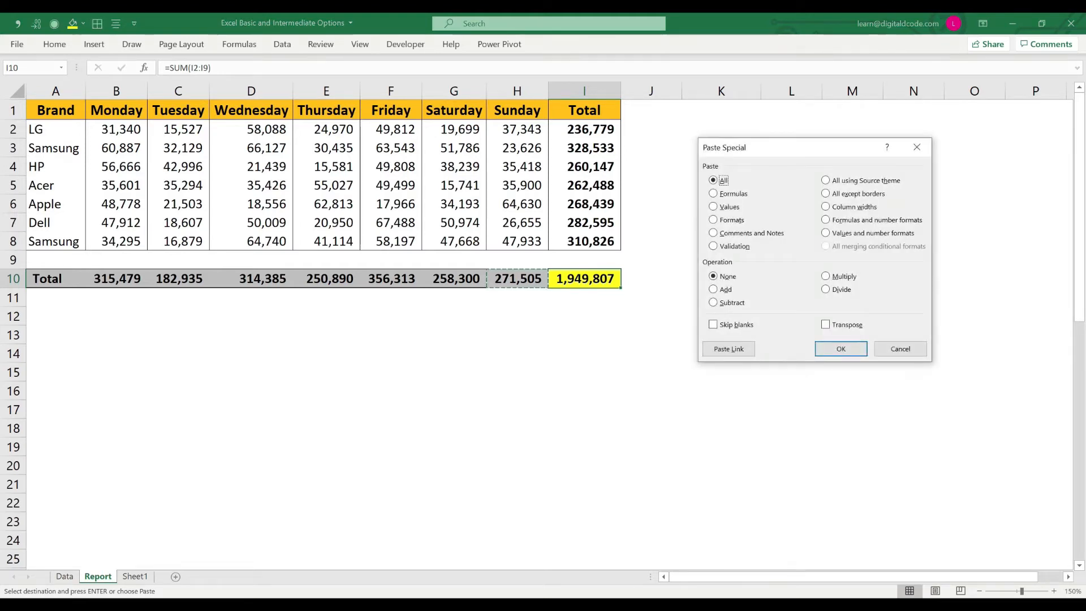
key("Escape")
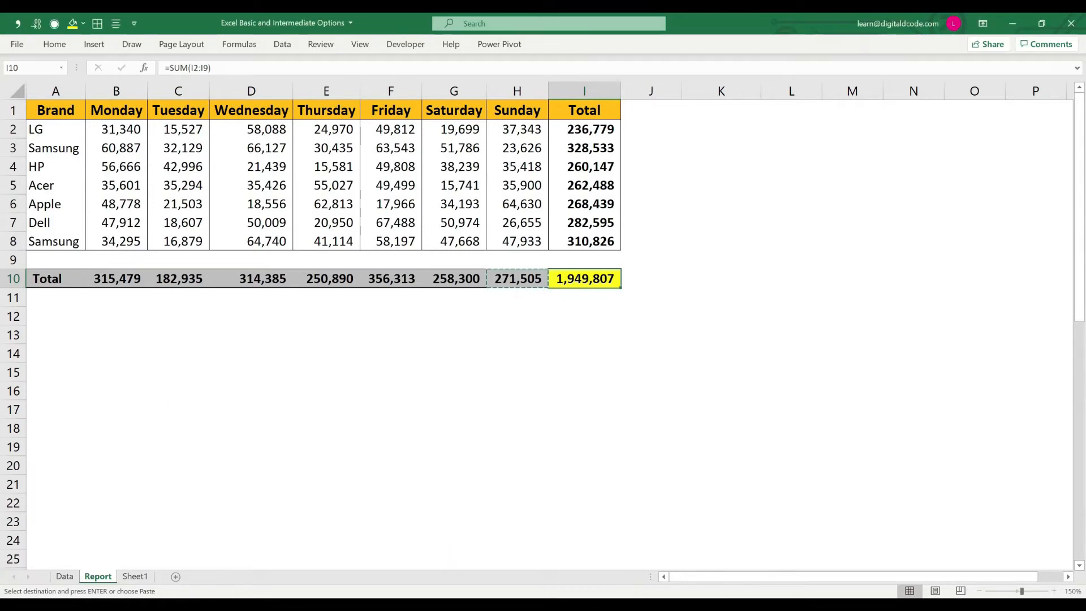
key("Escape")
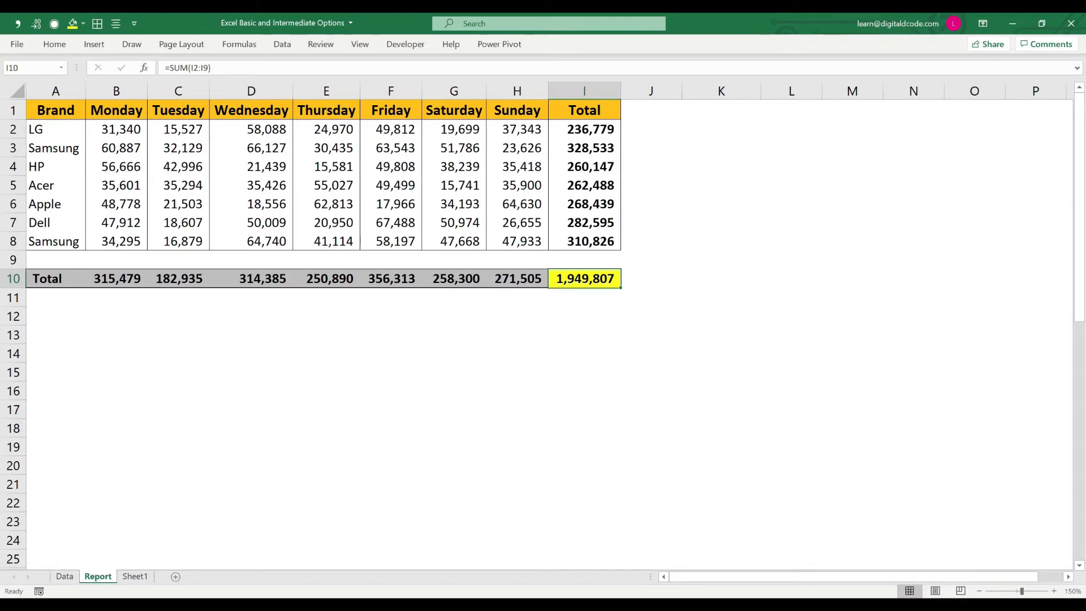
Step: Enter the label "Total Sales" in cell A15 below the report table
left_click(56, 372)
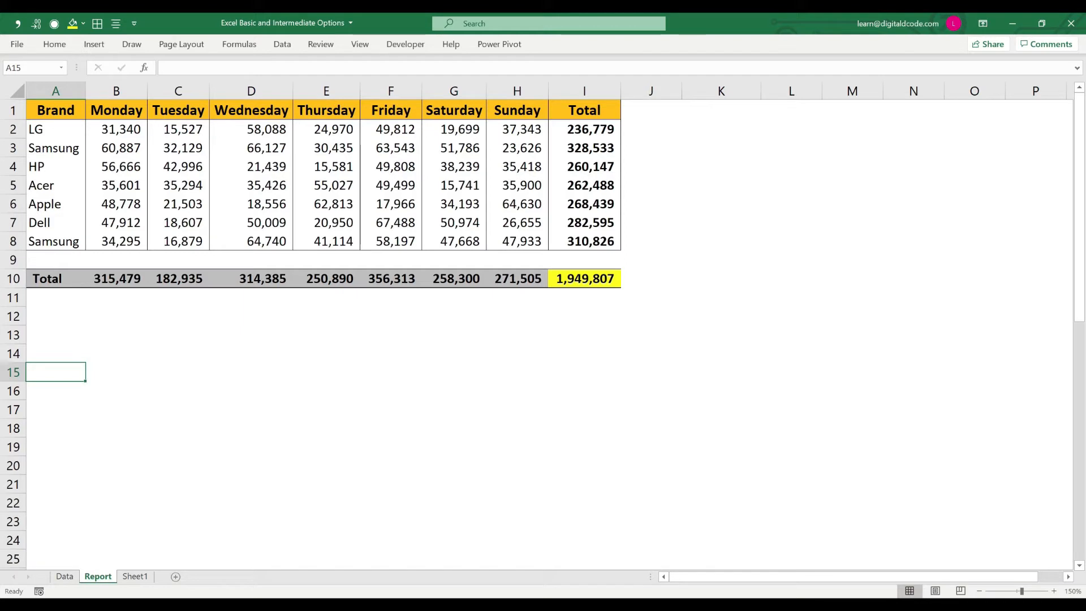
type("Total Sales")
key("Return")
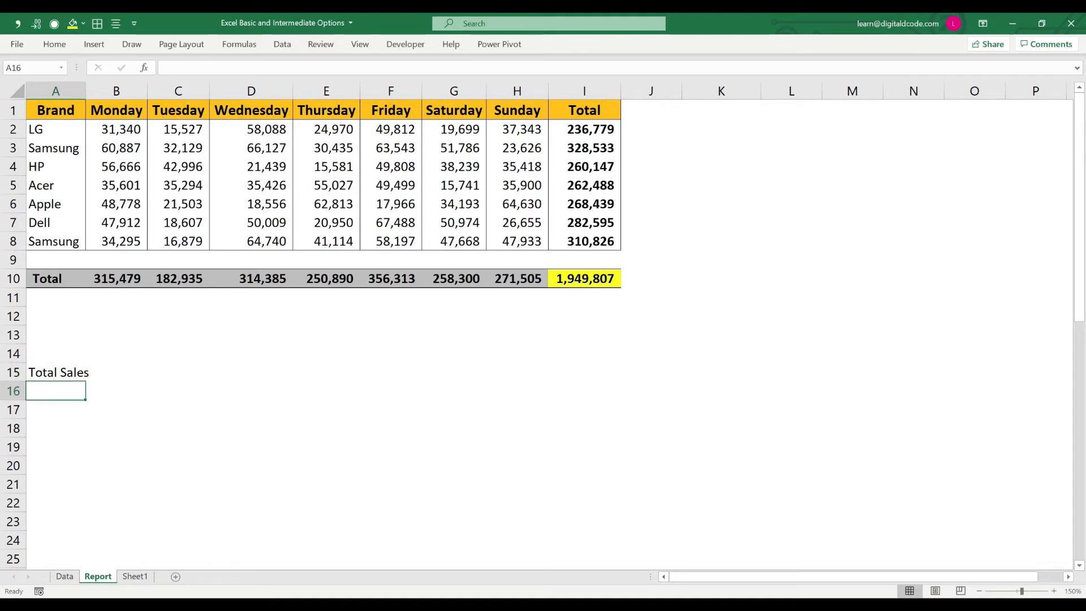
Step: Try an ordinary paste of grand total I10 into B15, inspect the pasted formula, and undo the paste
left_click(584, 278)
key("ctrl+c")
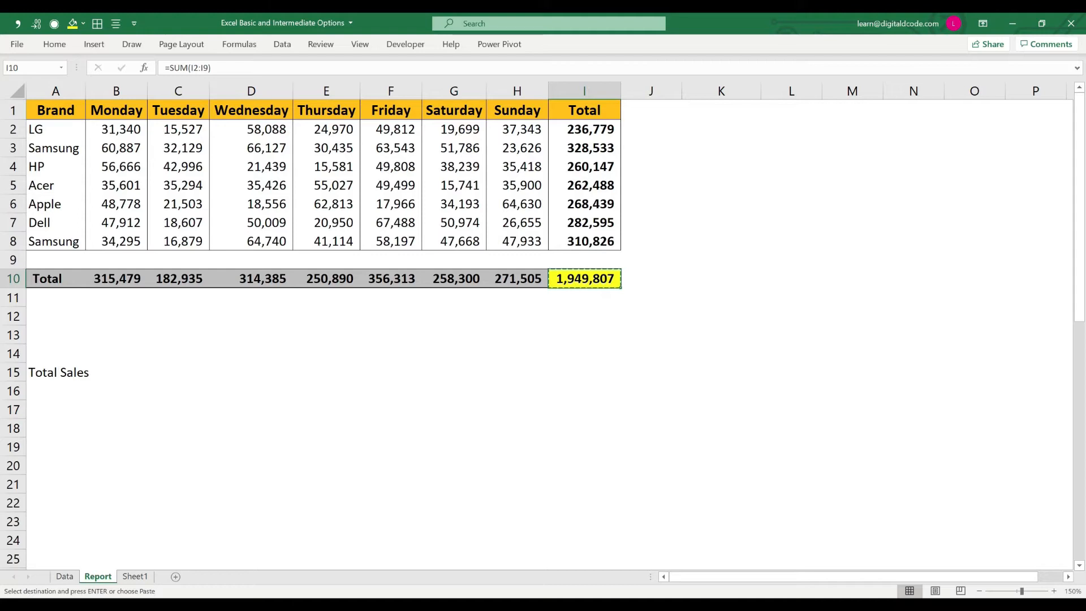
left_click(87, 374)
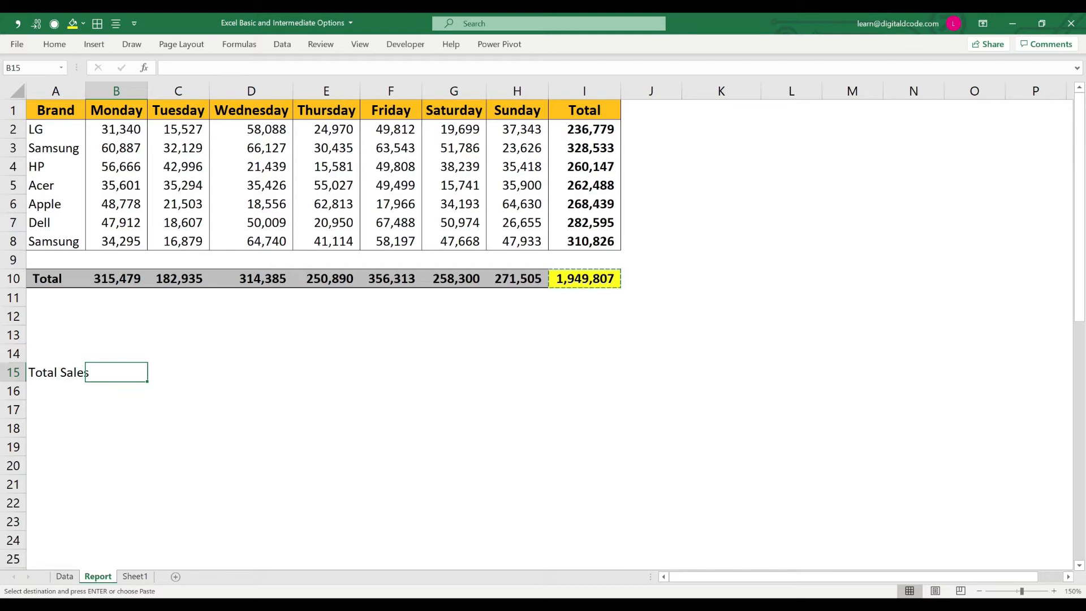
key("ctrl+v")
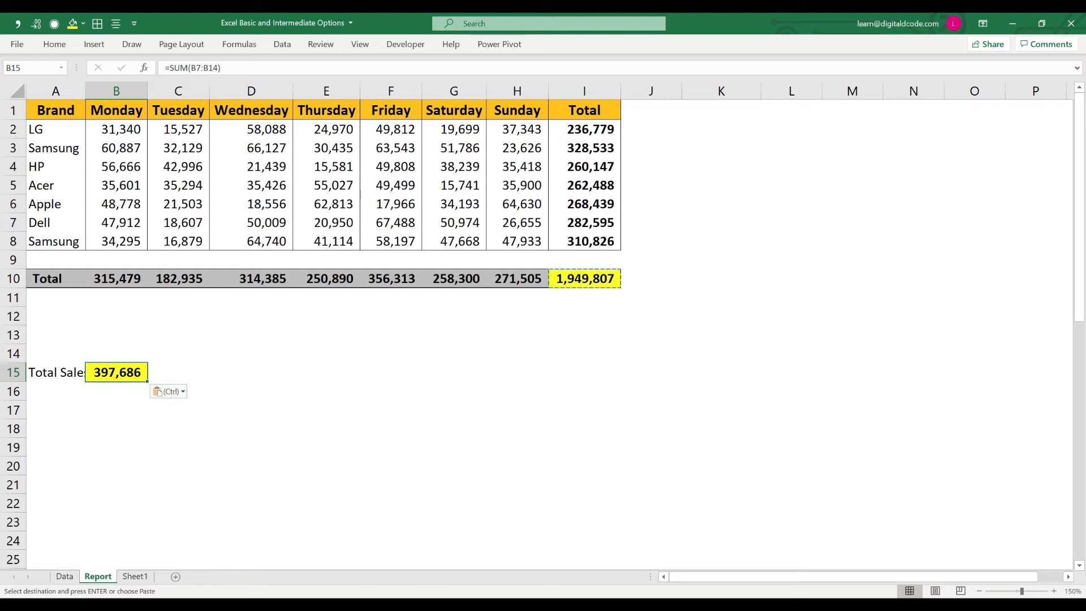
key("Escape")
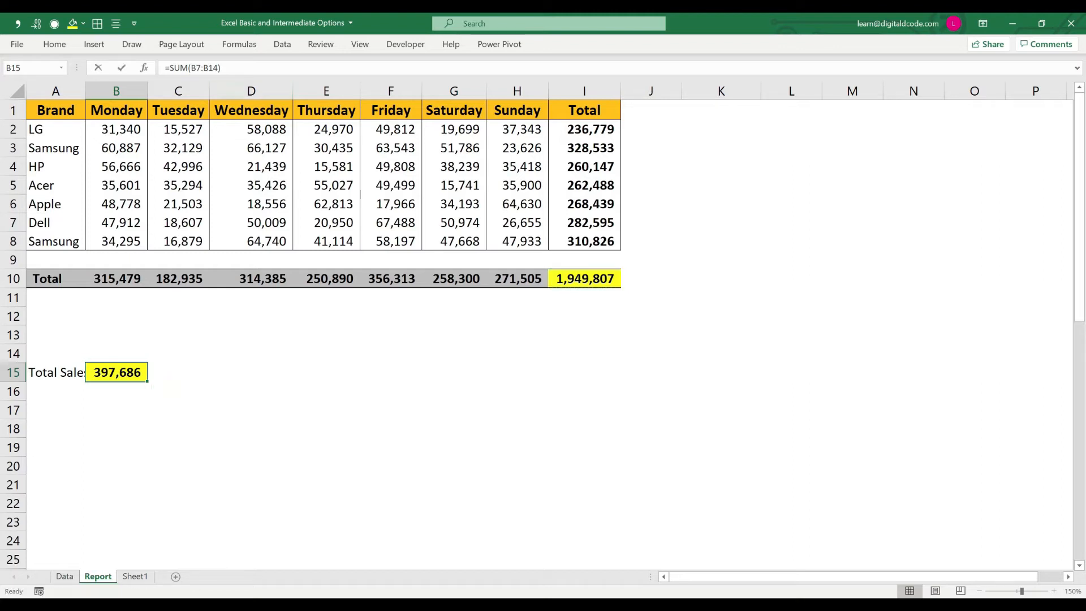
key("F2")
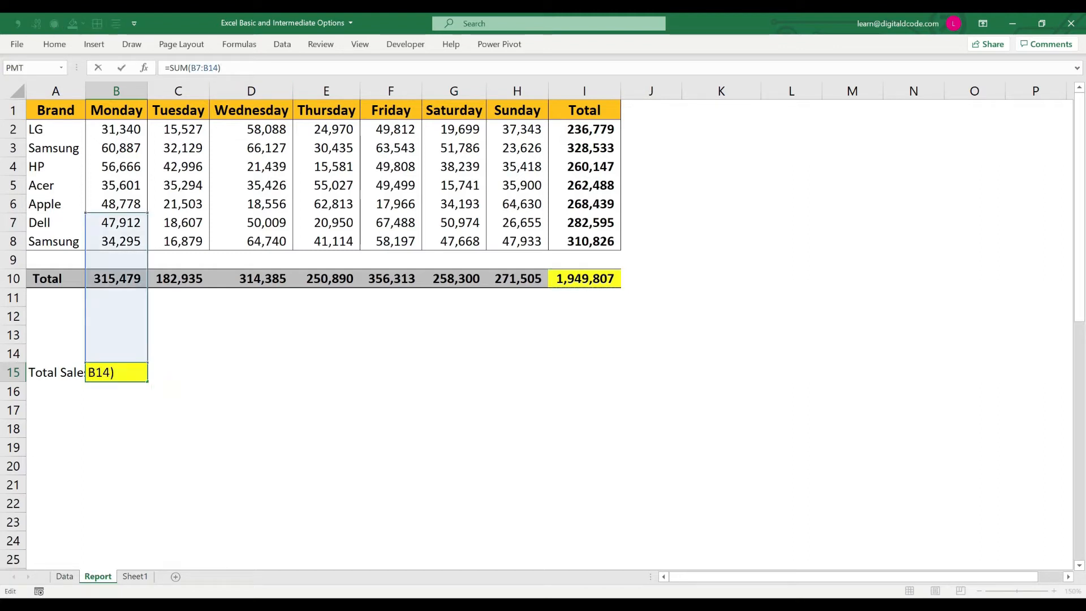
key("ctrl+Return")
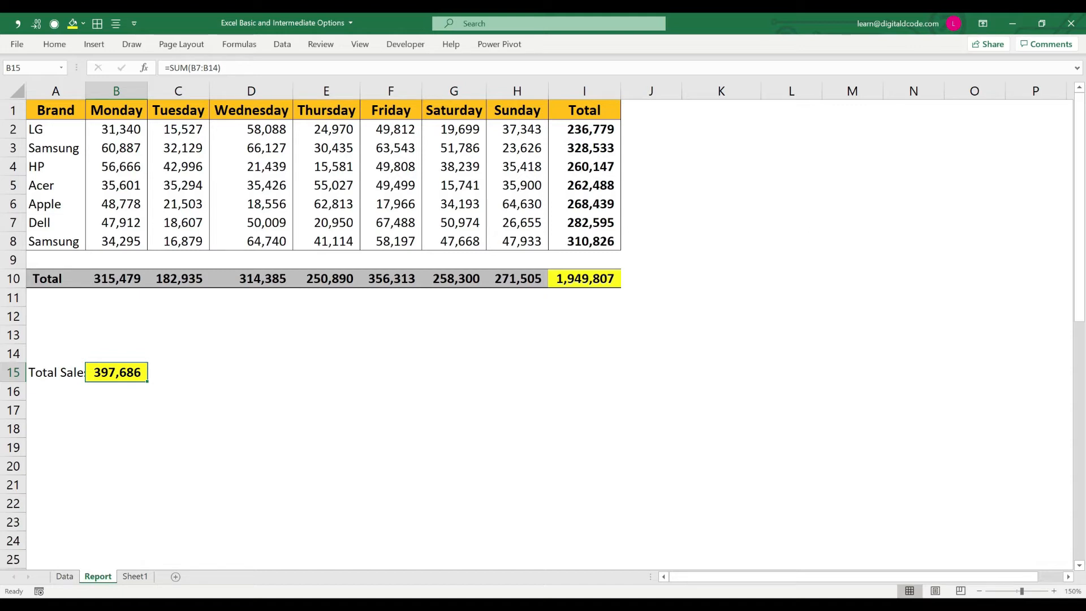
key("ctrl+z")
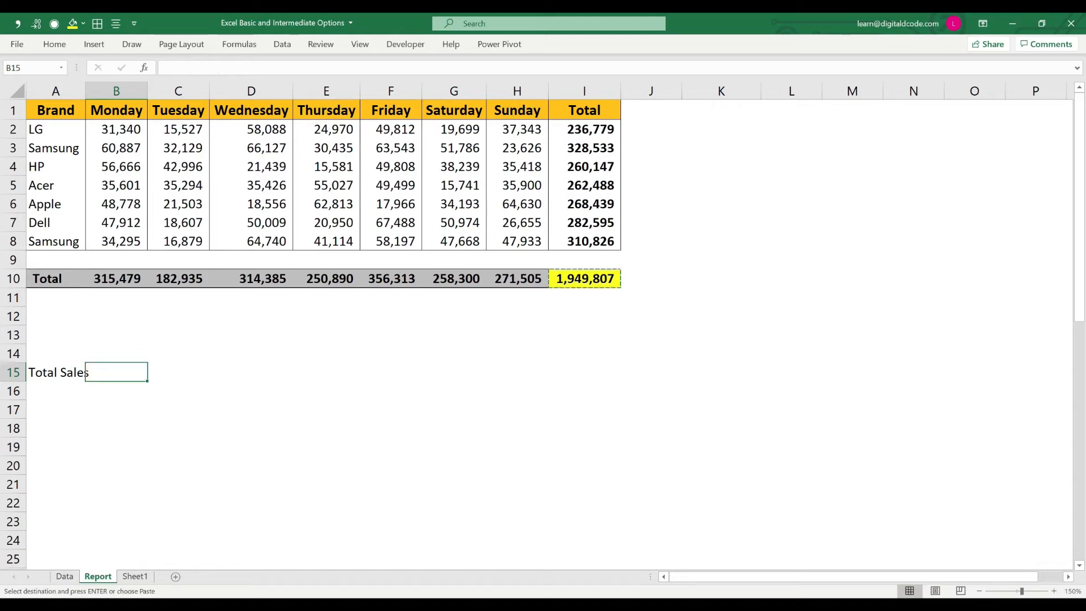
key("Escape")
Step: Copy grand total I10 and paste it into B15 as Values only using Paste Special, ending copy mode
left_click(584, 278)
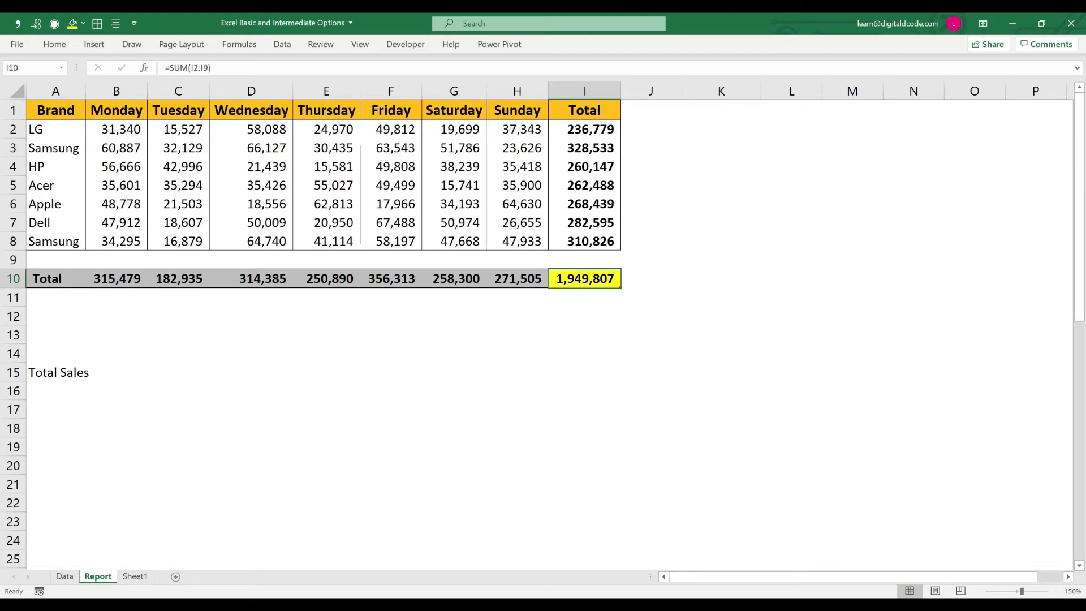
key("ctrl+c")
key("Down")
key("Down")
key("Down")
key("Down")
key("Left")
key("Left")
key("Left")
key("Left")
key("Left")
key("Left")
key("Left")
key("Down")
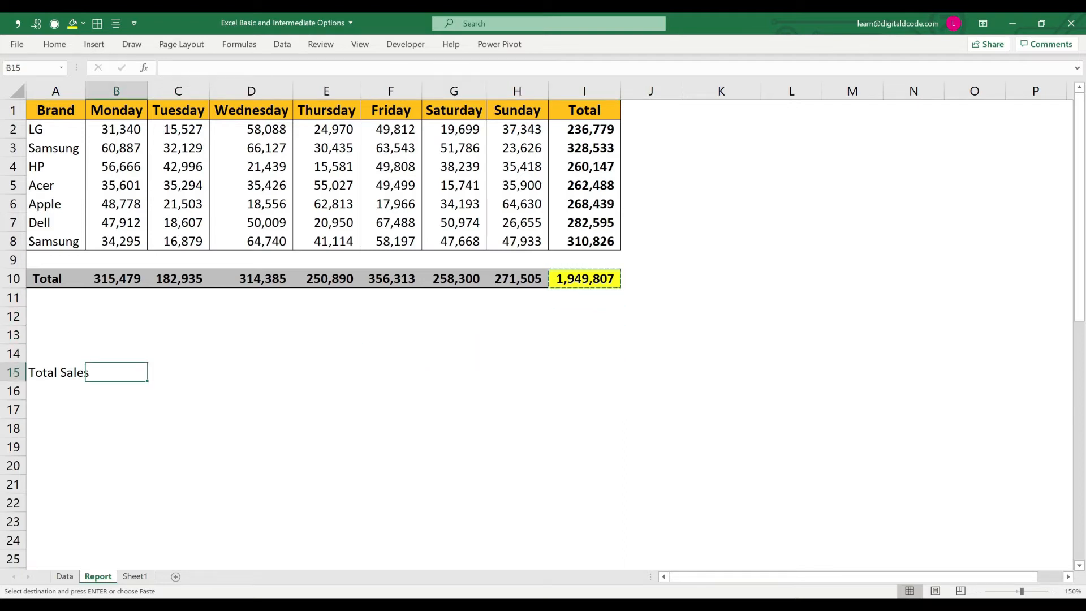
key("ctrl+alt+v")
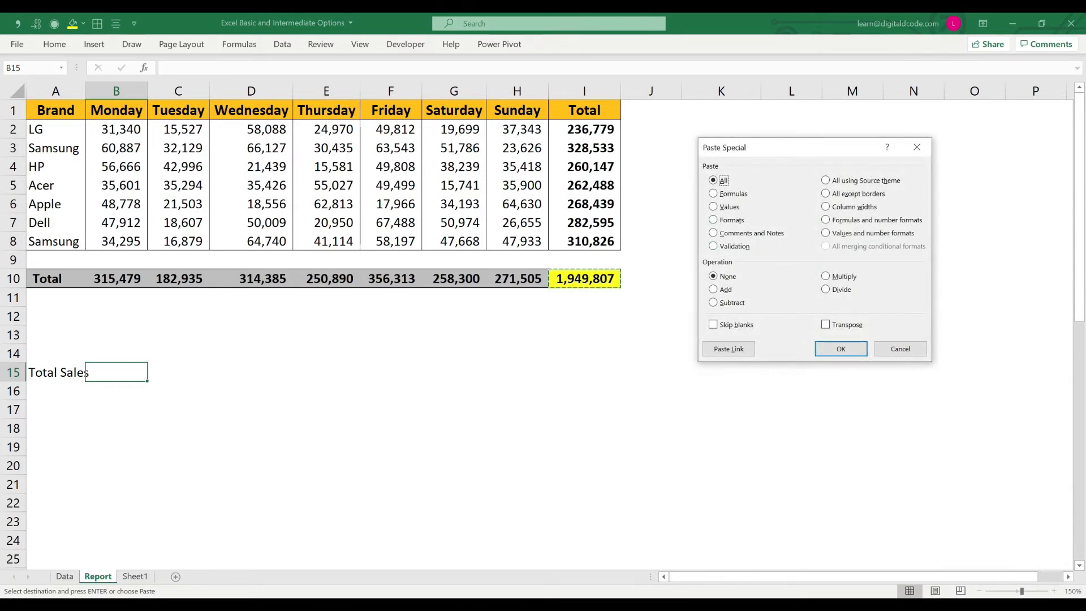
key("v")
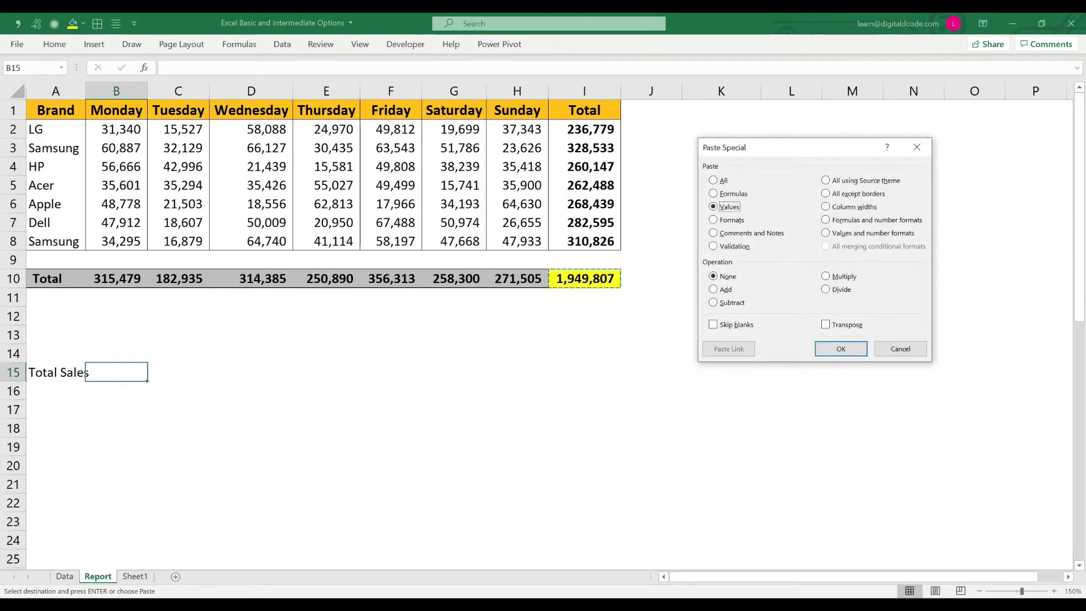
key("Return")
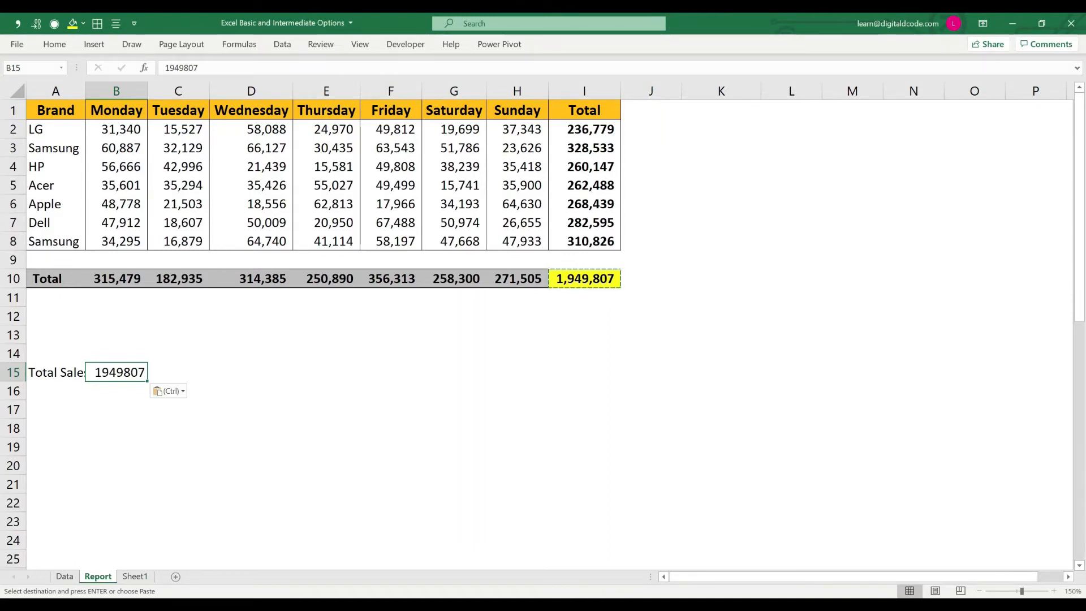
key("Escape")
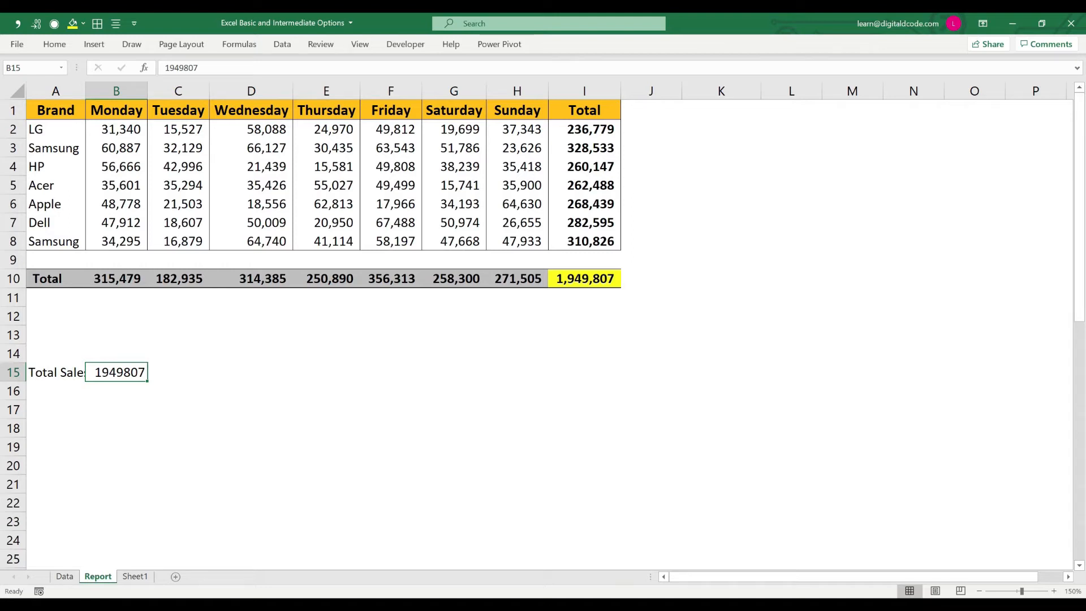
Step: Copy grand total I10 and paste it over itself as Formats only with Paste Special, ending copy mode
left_click(721, 278)
left_click(585, 278)
key("ctrl+c")
key("ctrl+alt+v")
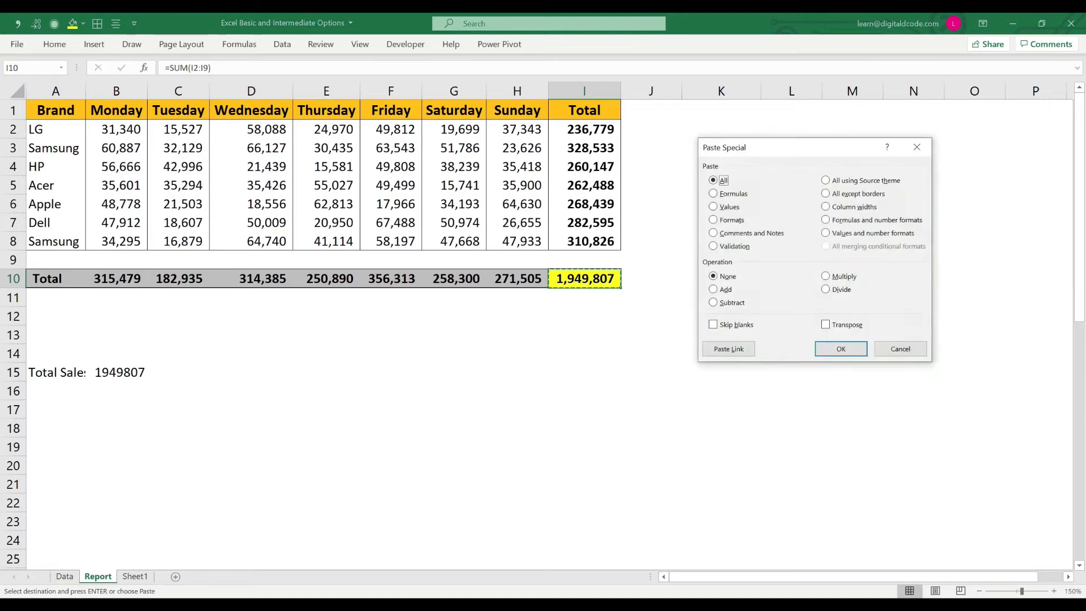
key("t")
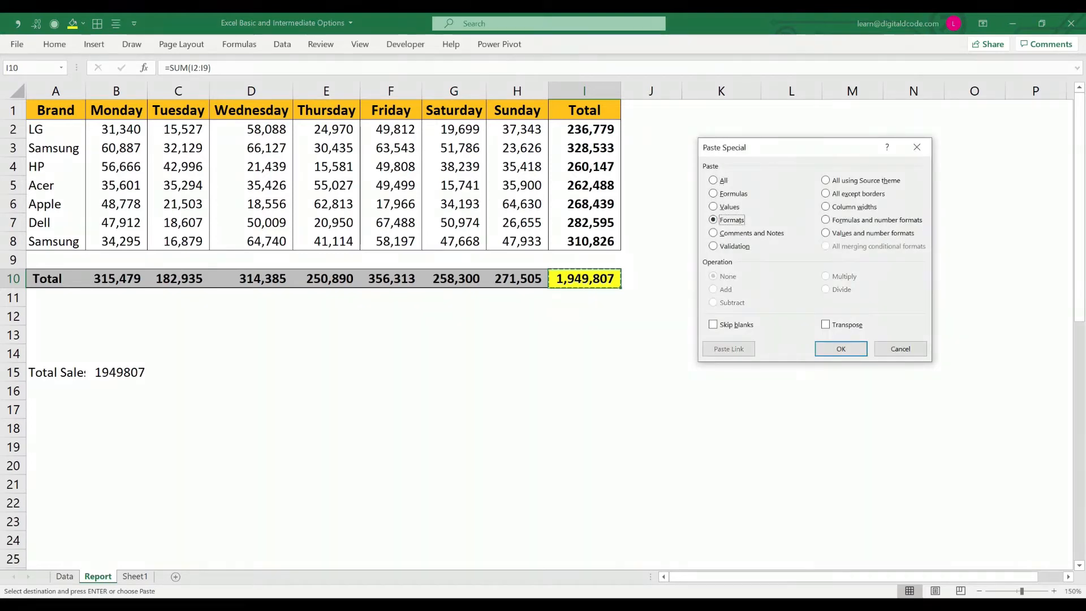
key("Return")
key("Escape")
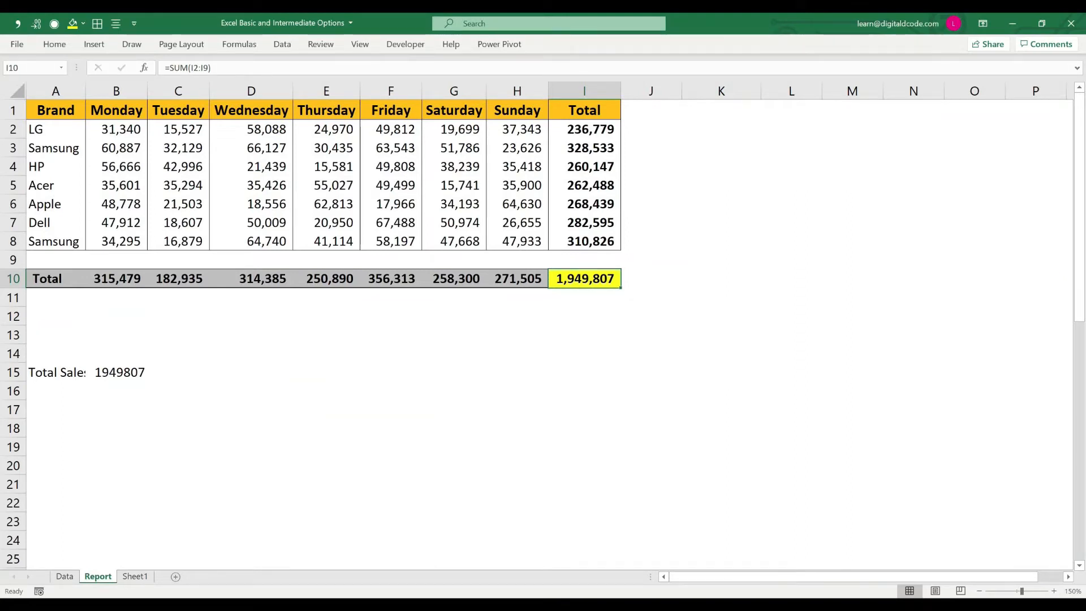
Step: Insert the current date, 3/20/2020, in cell K6
left_click(721, 203)
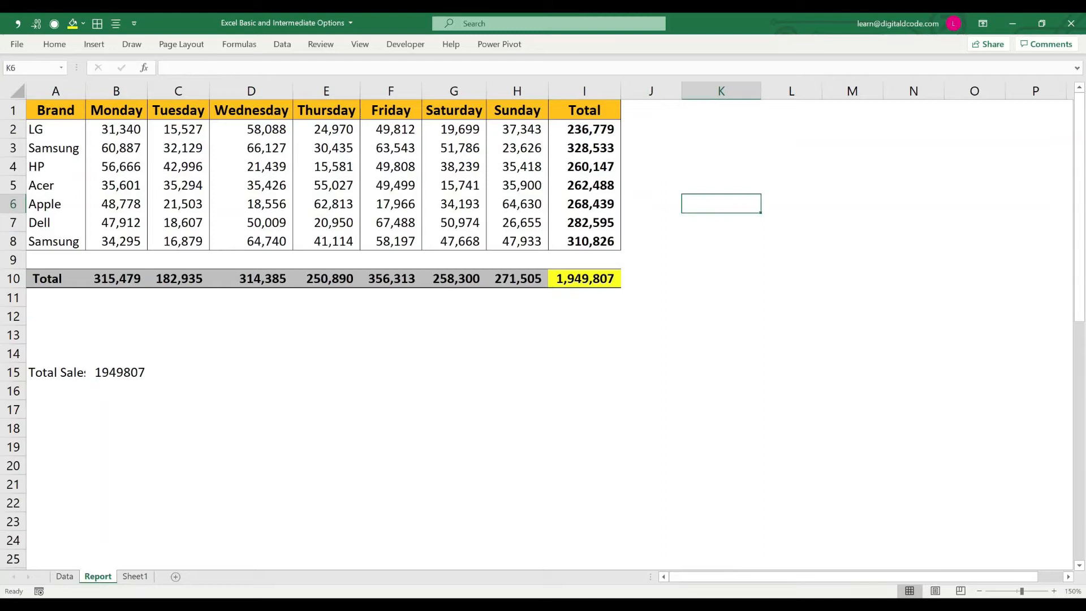
key("ctrl+semicolon")
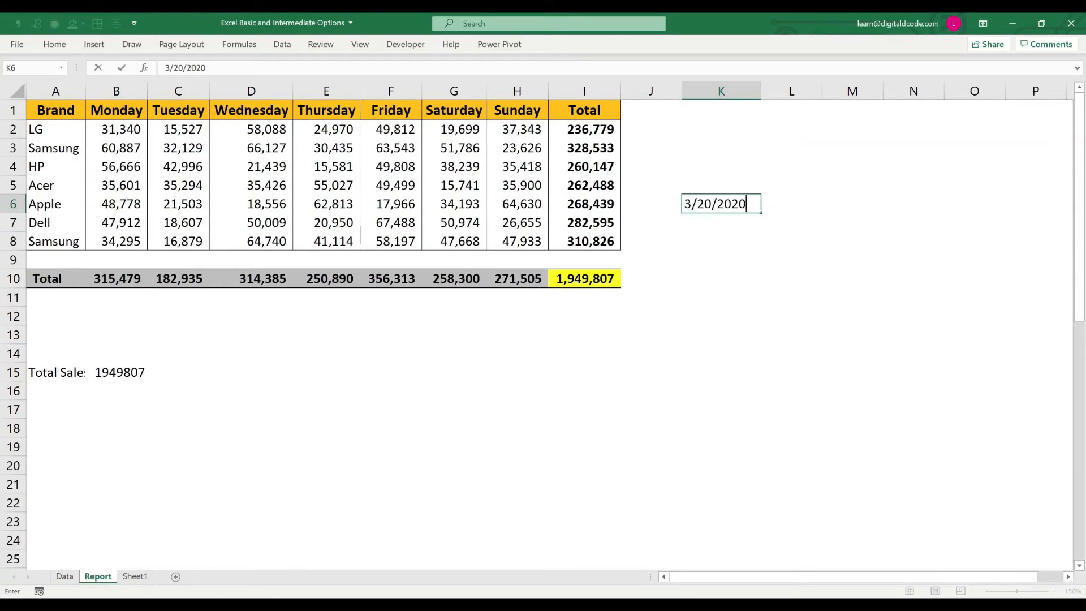
key("Return")
left_click(721, 203)
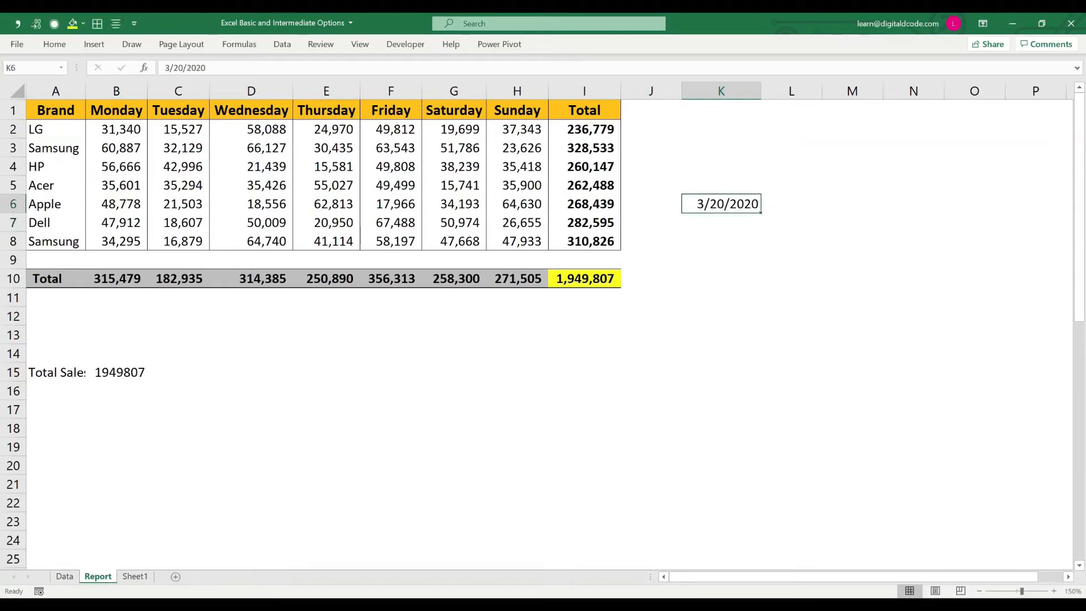
Step: Enter the formula +K6+1 in cell K7 to calculate the following day's date
left_click(721, 222)
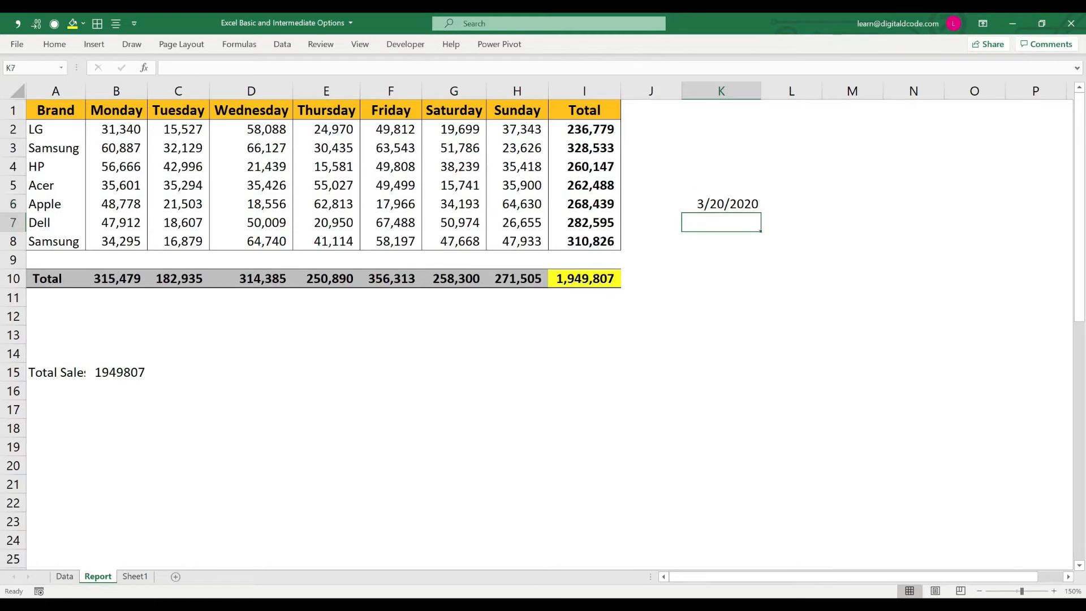
type("+")
key("Up")
type("+")
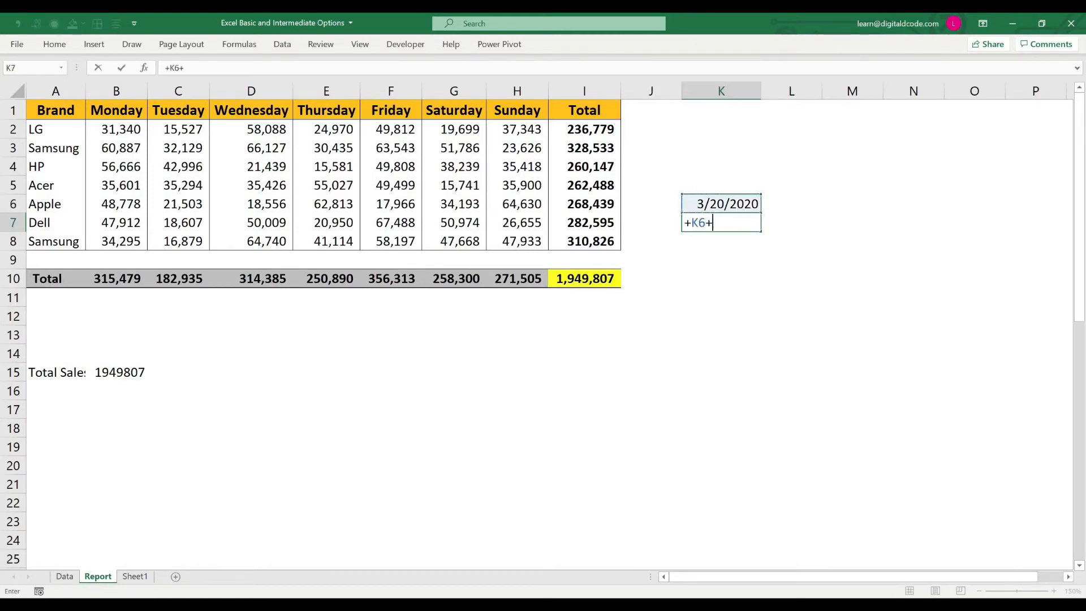
type("1")
key("Return")
Step: Copy the date formula in K7 down through cell K12
key("Up")
key("ctrl+c")
key("shift+Down")
key("shift+Down")
key("shift+Down")
key("shift+Down")
key("shift+Down")
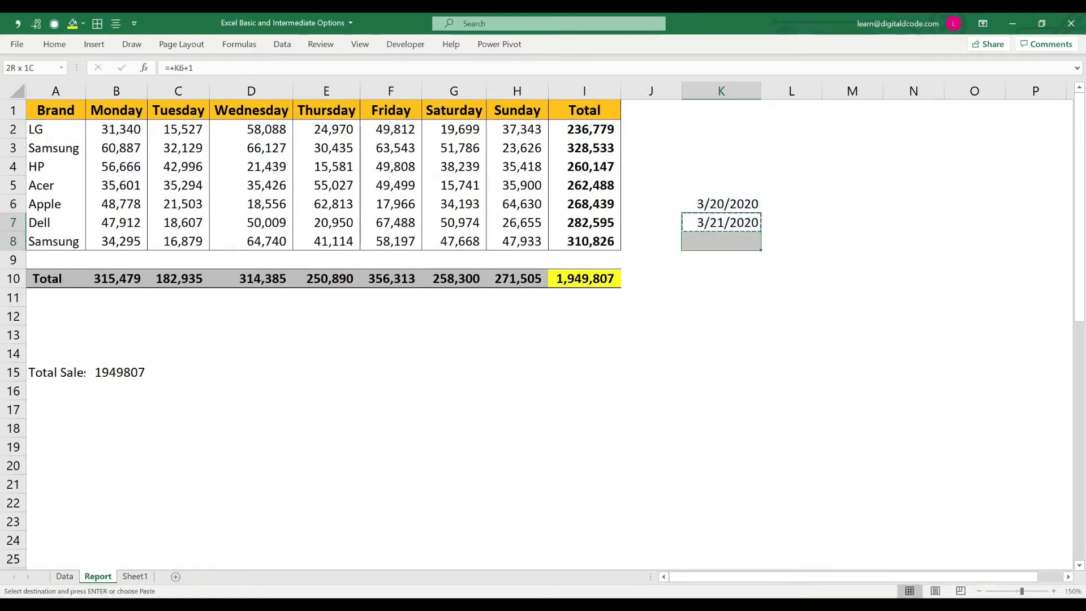
key("Return")
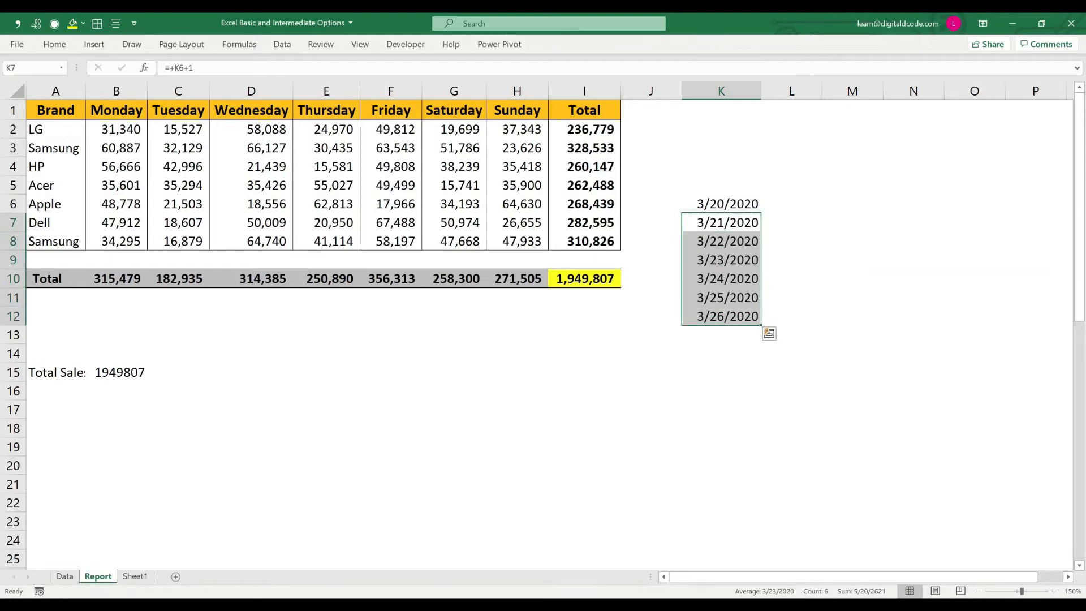
Step: Format the date in cell K6 with the long date type showing weekday, month, day and year (*Wednesday, March 14, 2012)
key("Up")
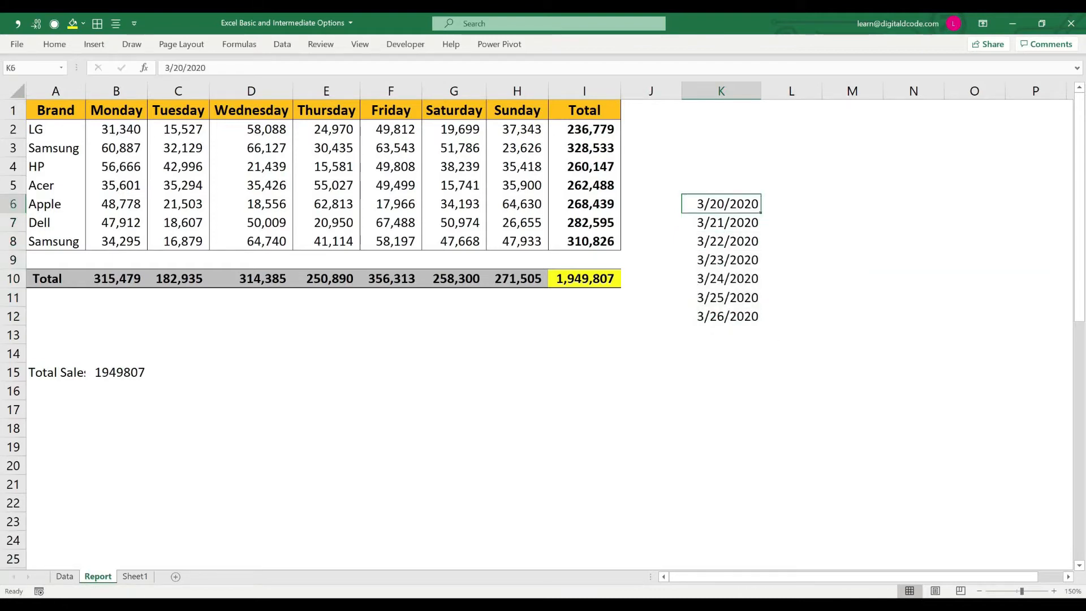
key("ctrl+1")
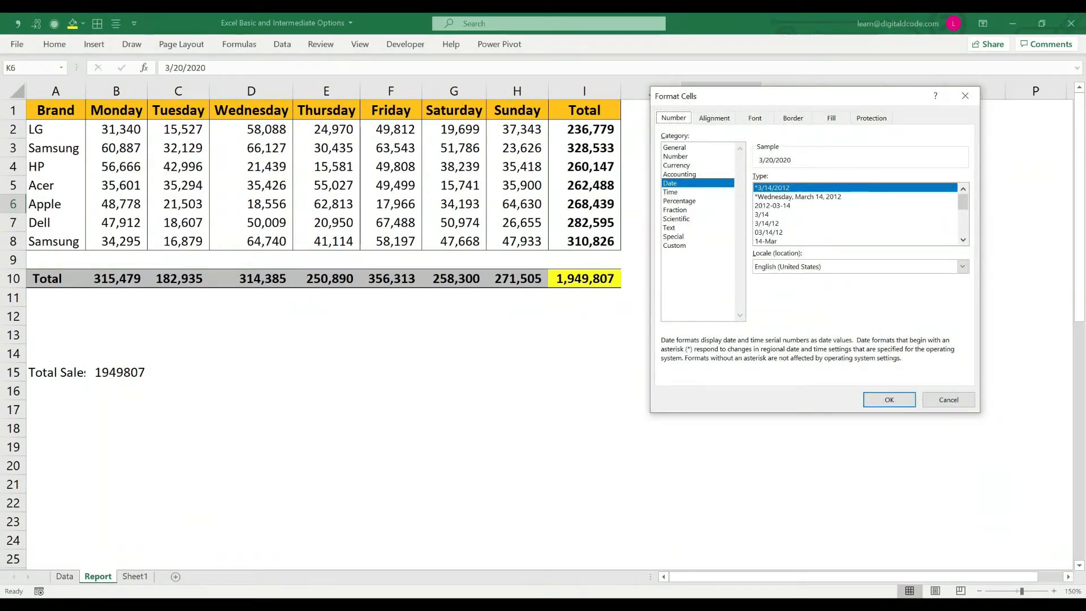
left_click(797, 197)
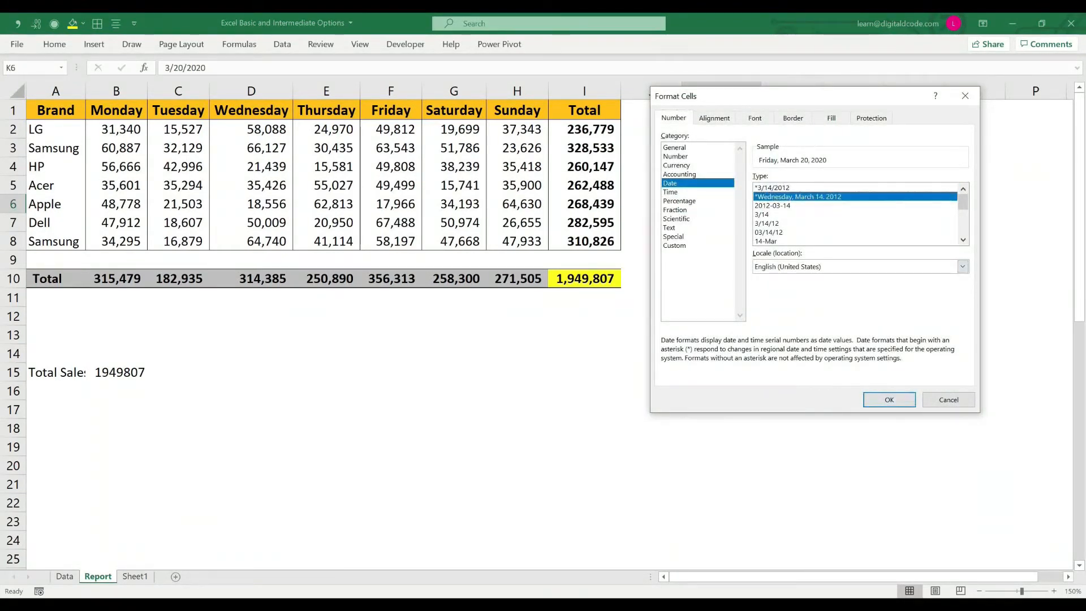
left_click(889, 400)
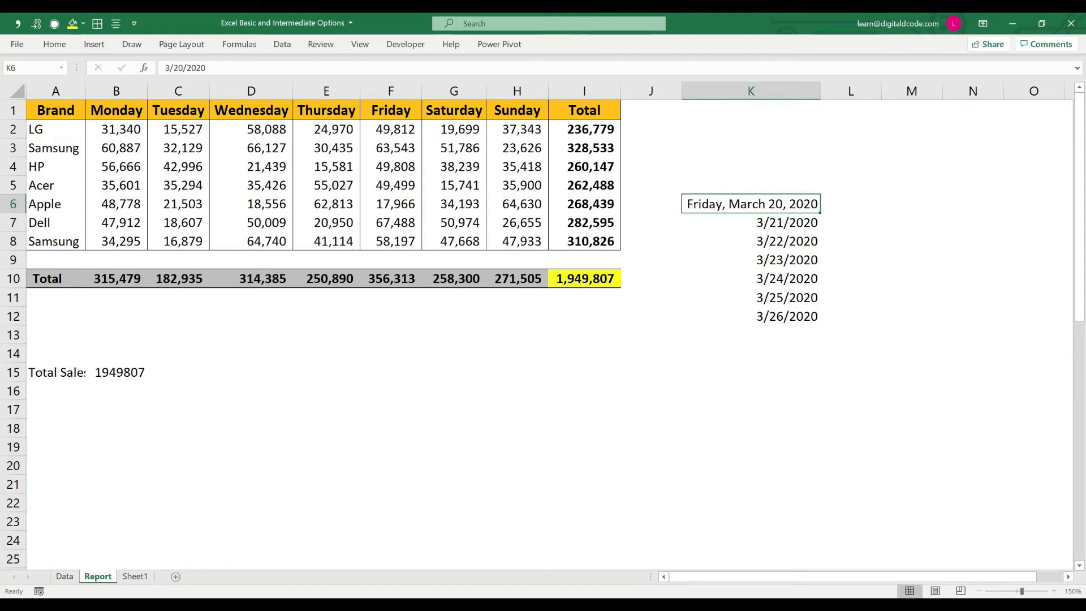
Step: Copy K6 and paste only its Formats onto the dates in K7:K12 with Paste Special
key("ctrl+c")
key("Down")
key("shift+Down")
key("shift+Down")
key("shift+Down")
key("shift+Down")
key("shift+Down")
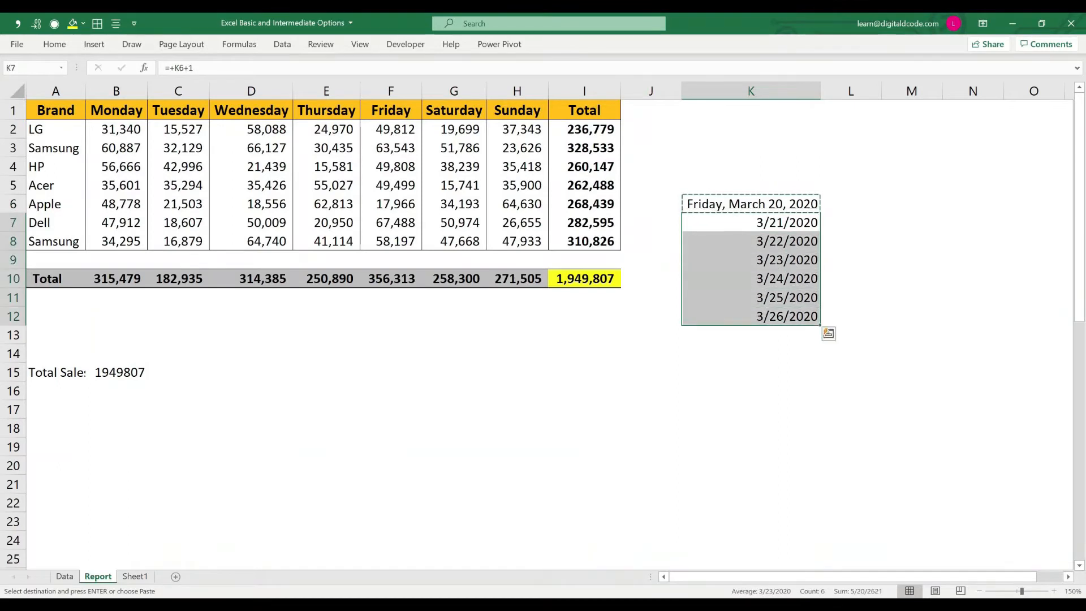
key("ctrl+alt+v")
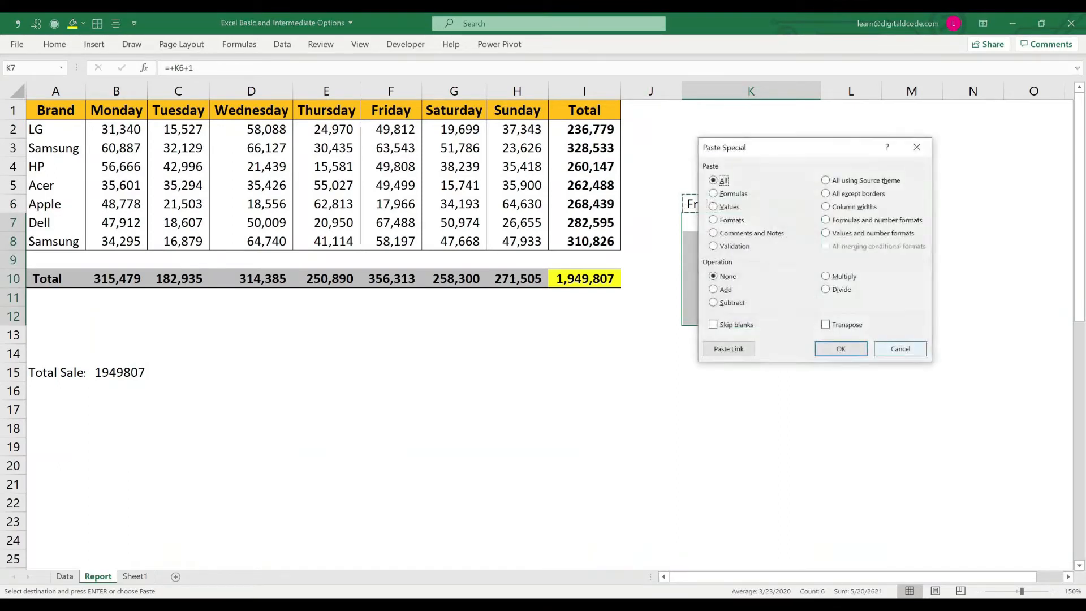
key("t")
left_click_drag(787, 149, 218, 349)
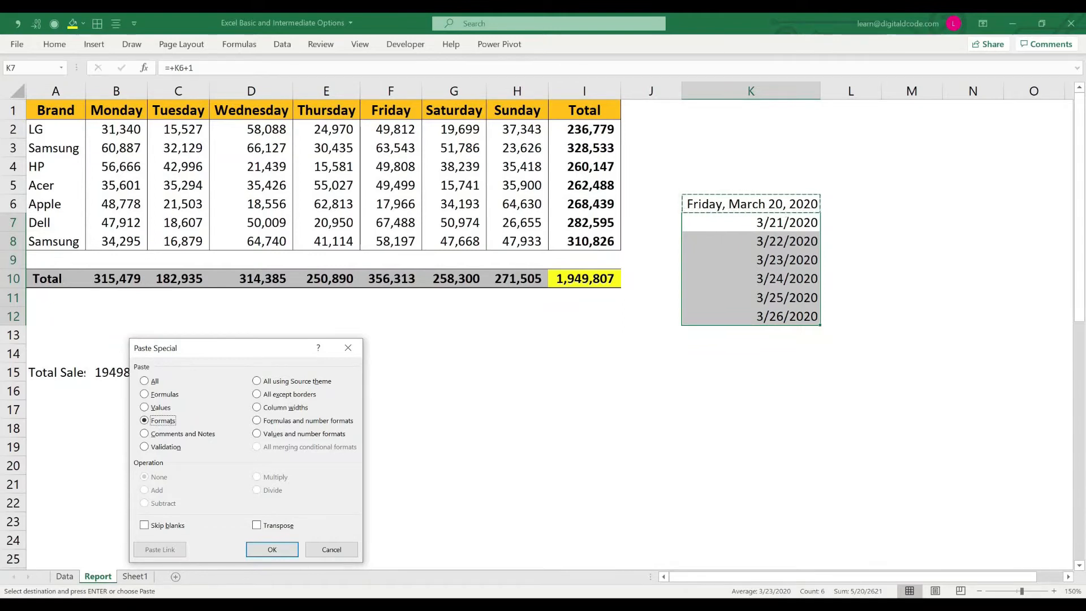
key("Return")
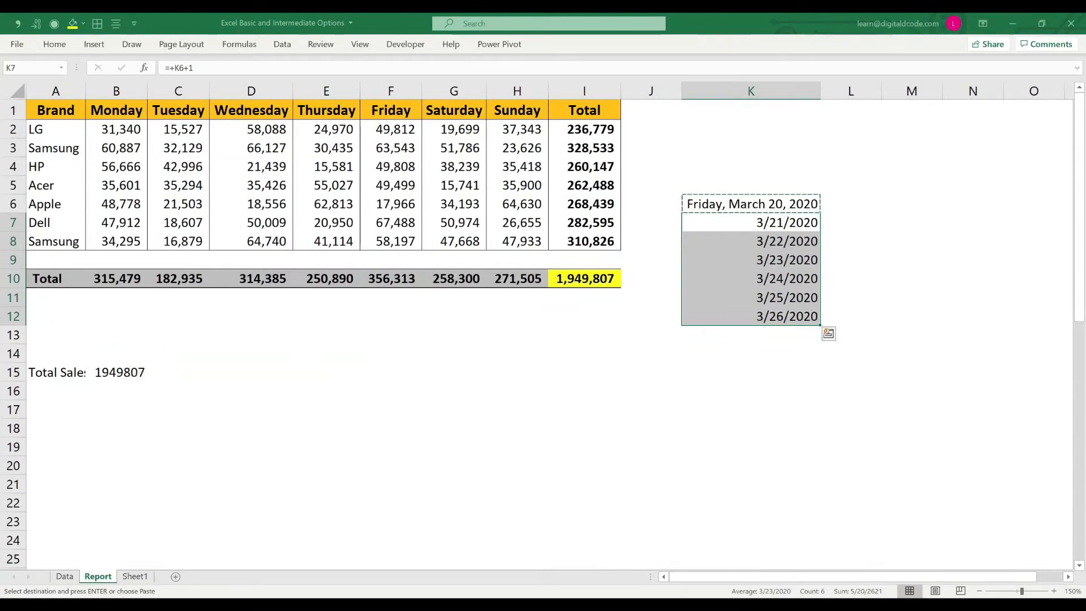
Step: AutoFit the width of column K to the long dates and end copy mode
key("alt")
key("o")
key("c")
key("a")
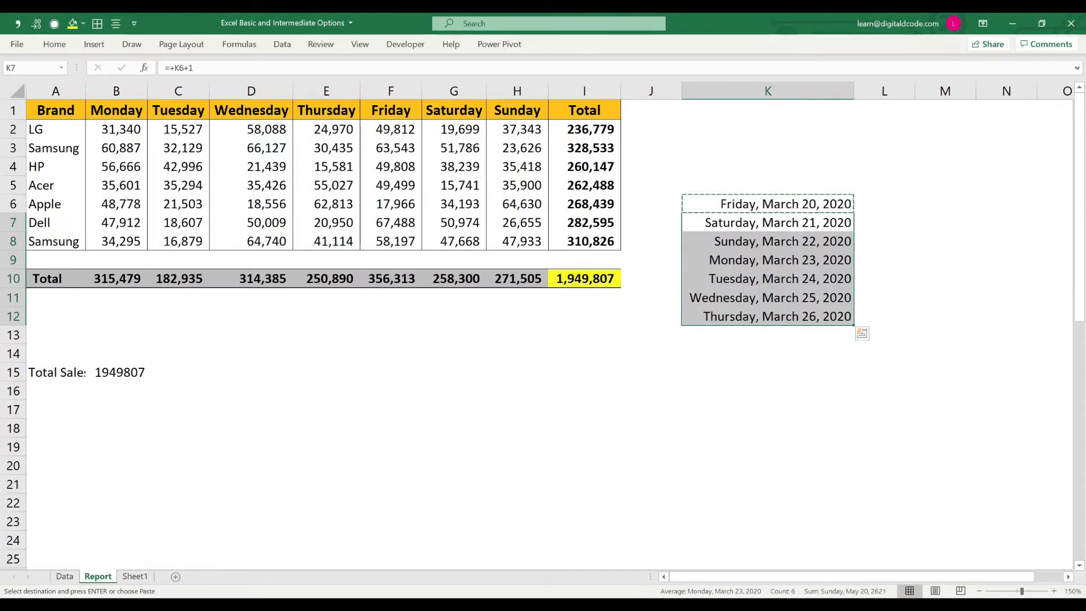
key("Escape")
Step: Copy the Dell total in I7 and review the Paste Special options, including Comments and Notes
left_click(585, 223)
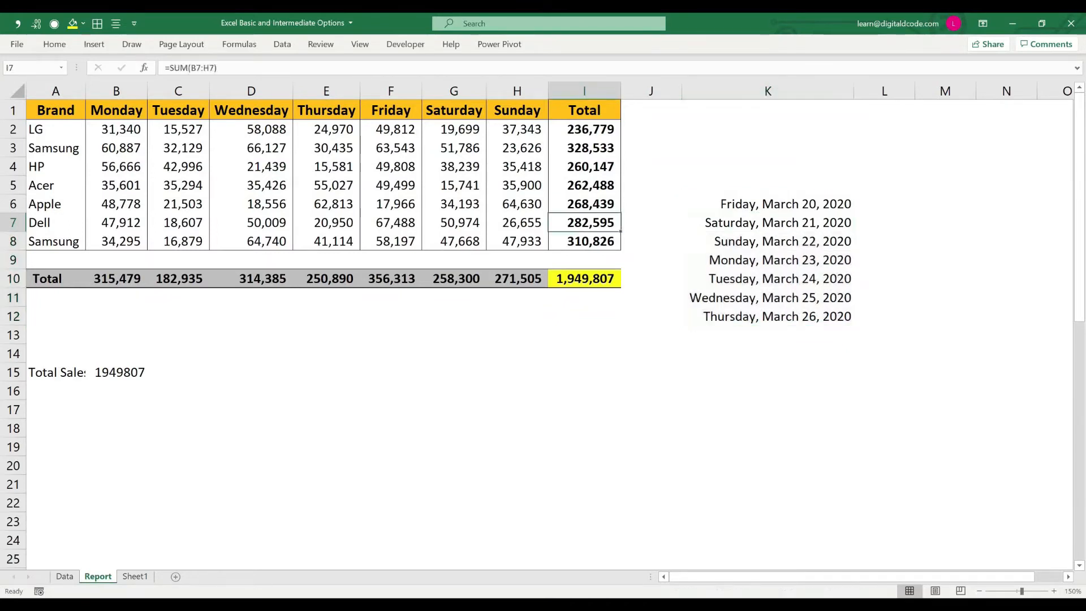
key("ctrl+c")
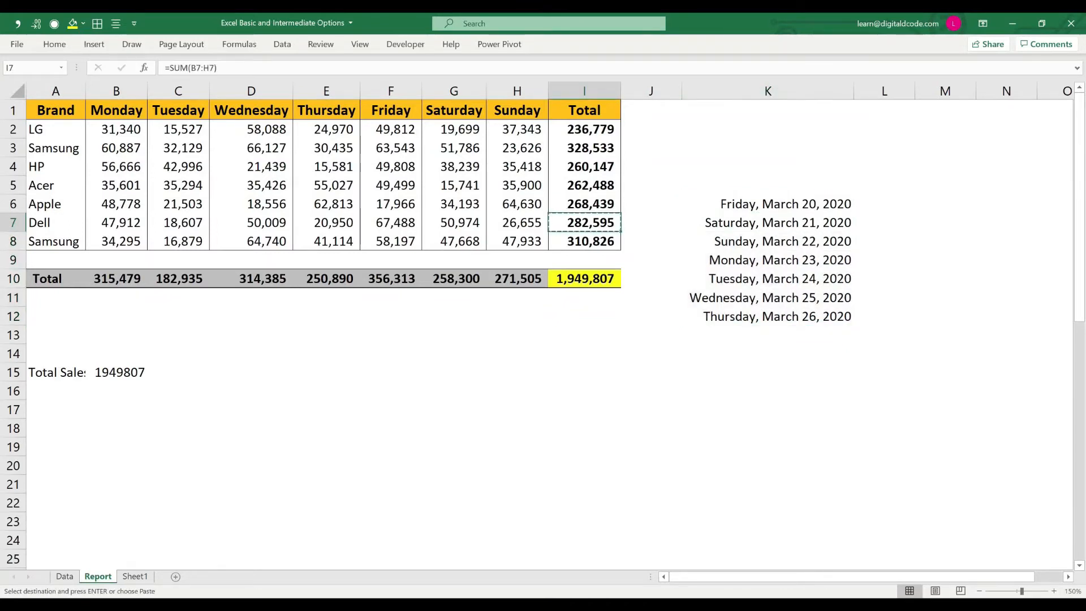
key("ctrl+alt+v")
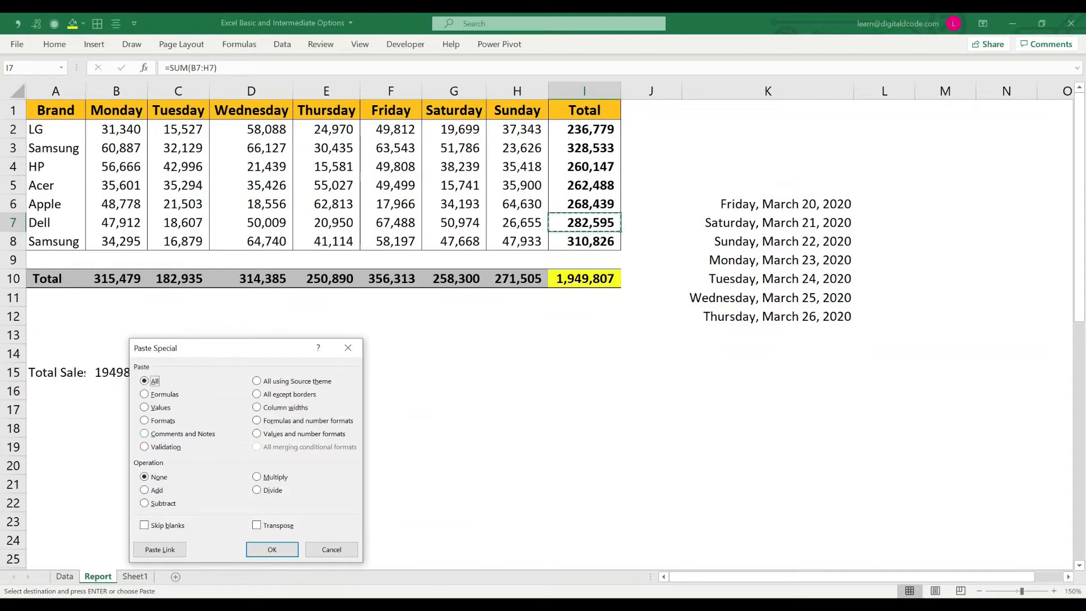
key("Return")
Step: Add a note to cell C3, Samsung's Tuesday sales, reading "Low sales due to low demand"
left_click(179, 148)
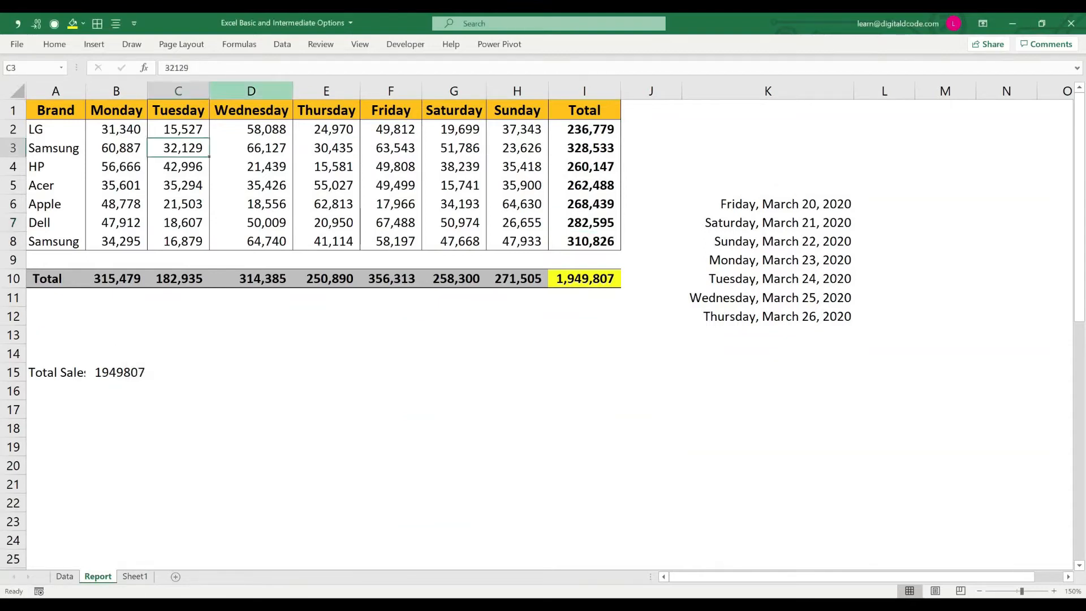
key("shift+F2")
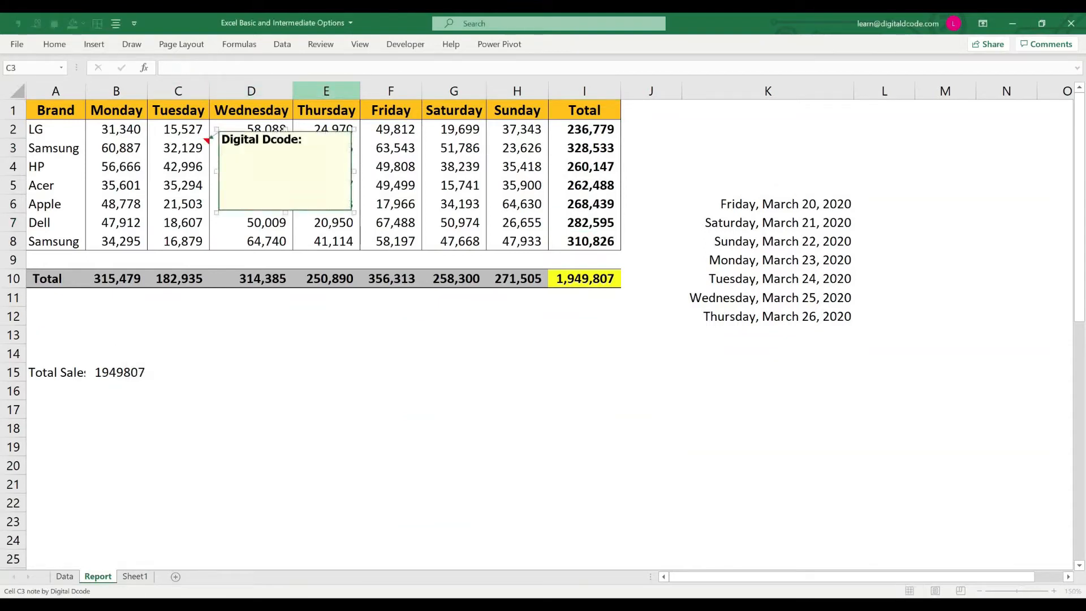
type("Low sales due to low")
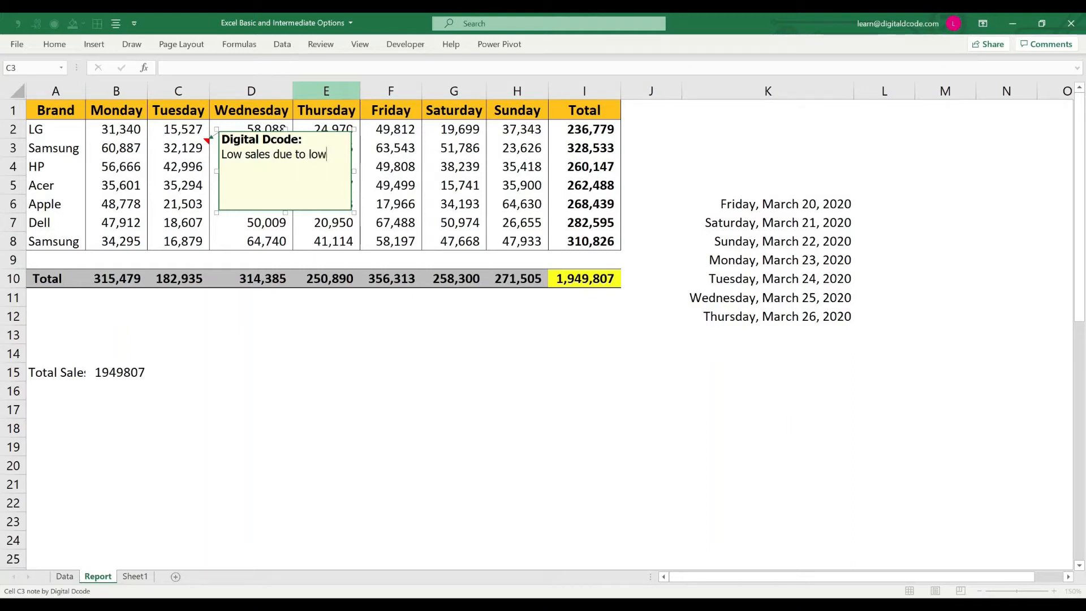
type(" demand")
key("Escape")
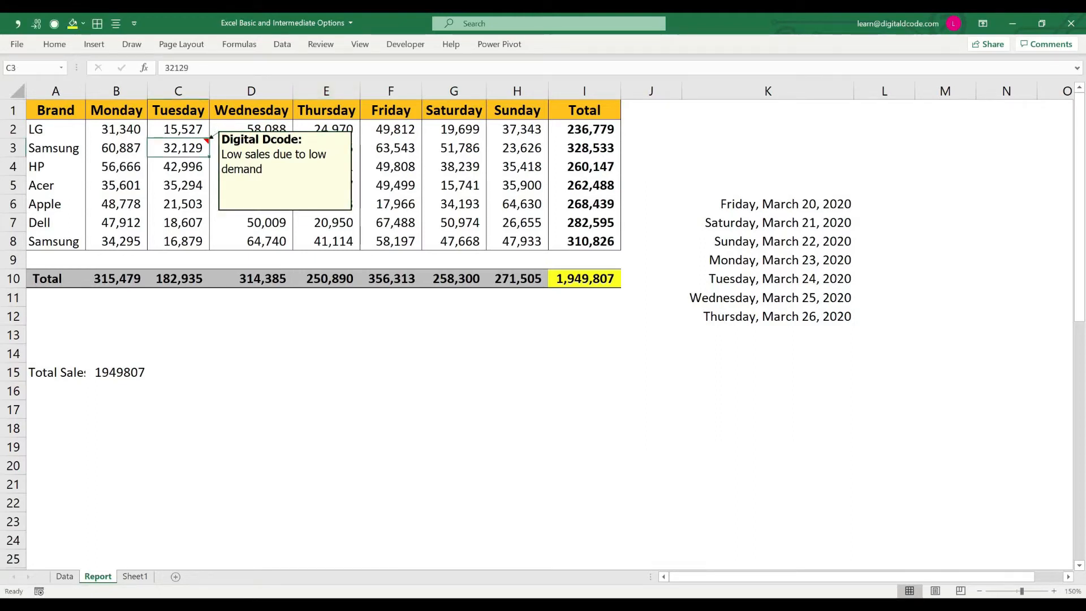
Step: Add a note to cell G7, Dell's Saturday sales, reading "High Sales due to high demand"
left_click(455, 129)
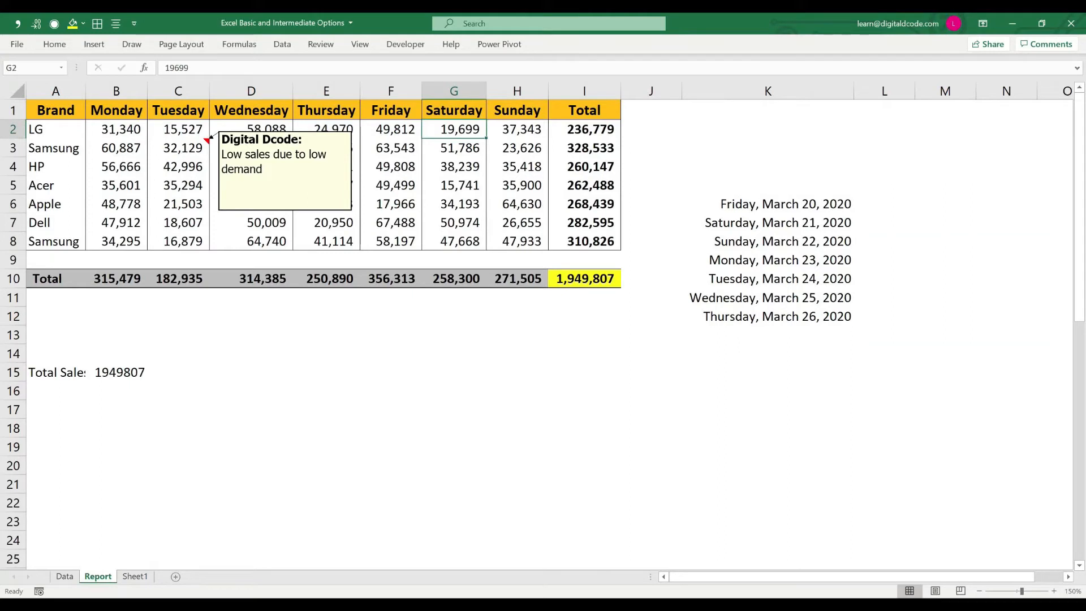
left_click(454, 223)
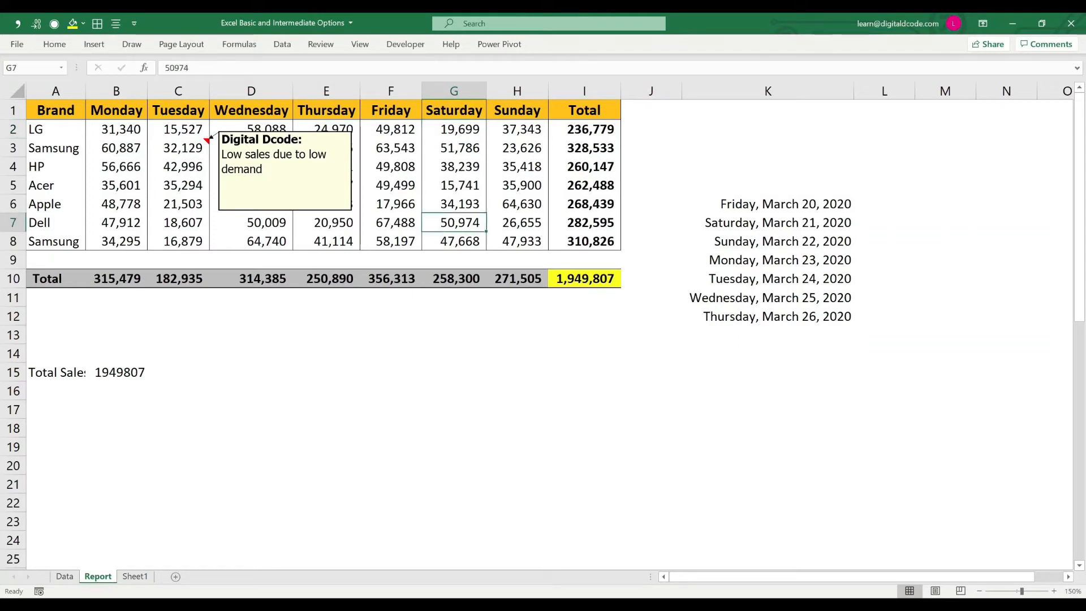
key("shift+F2")
type("High")
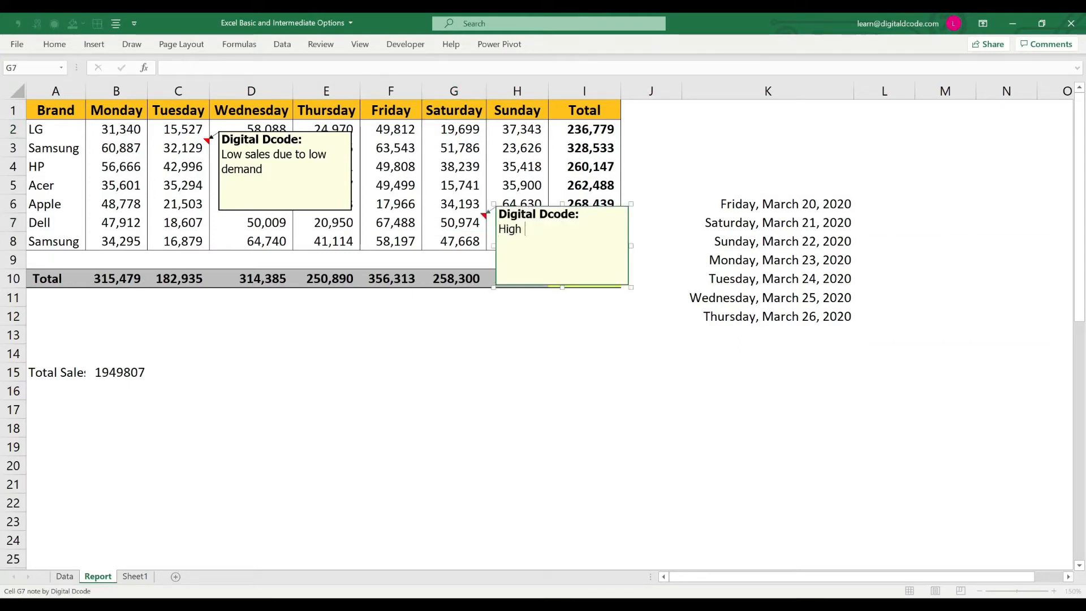
type(" Sales due to hi")
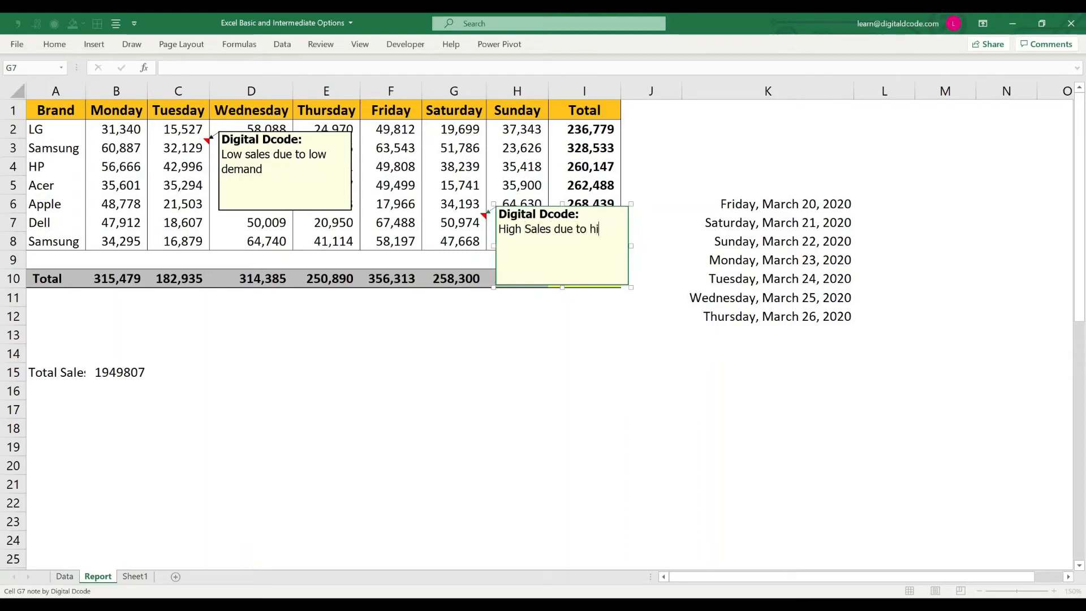
type("gh demand")
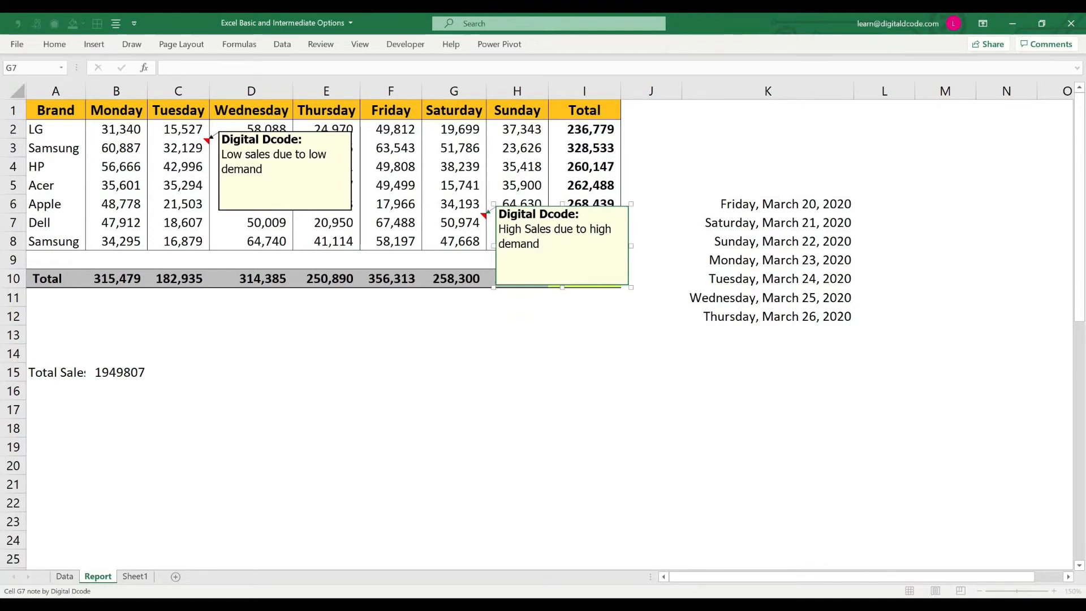
key("Escape")
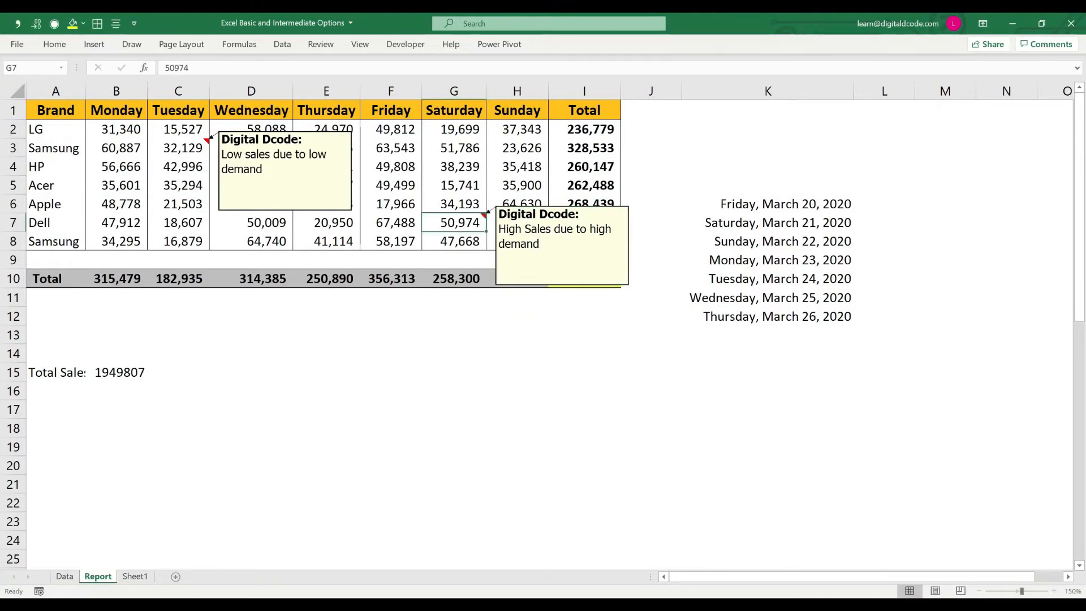
Step: Hide the displayed notes on cells G7 and C3
left_click(178, 148)
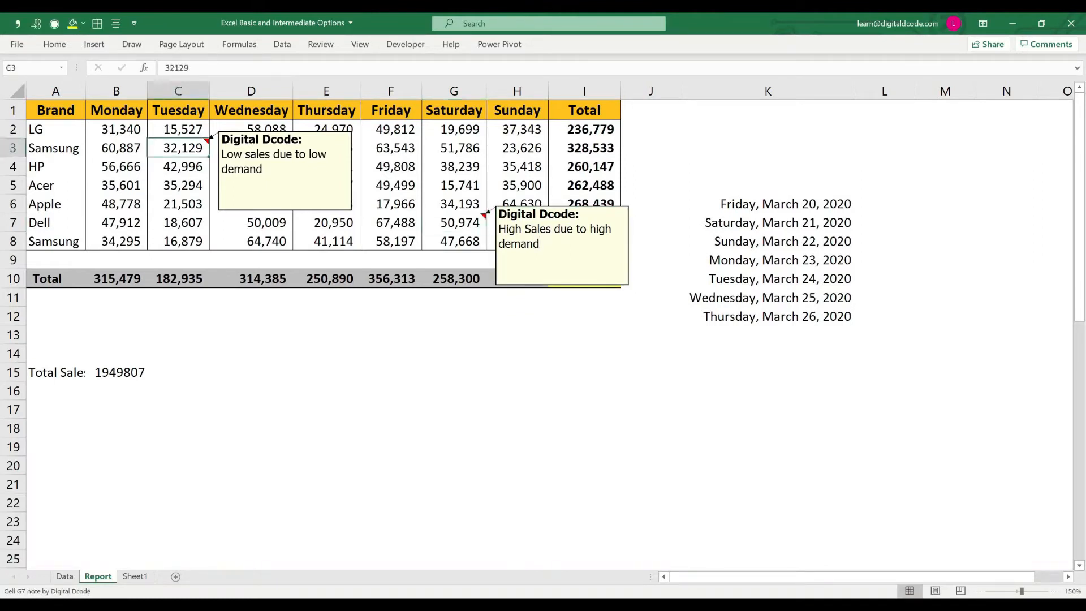
left_click(454, 223)
right_click(452, 216)
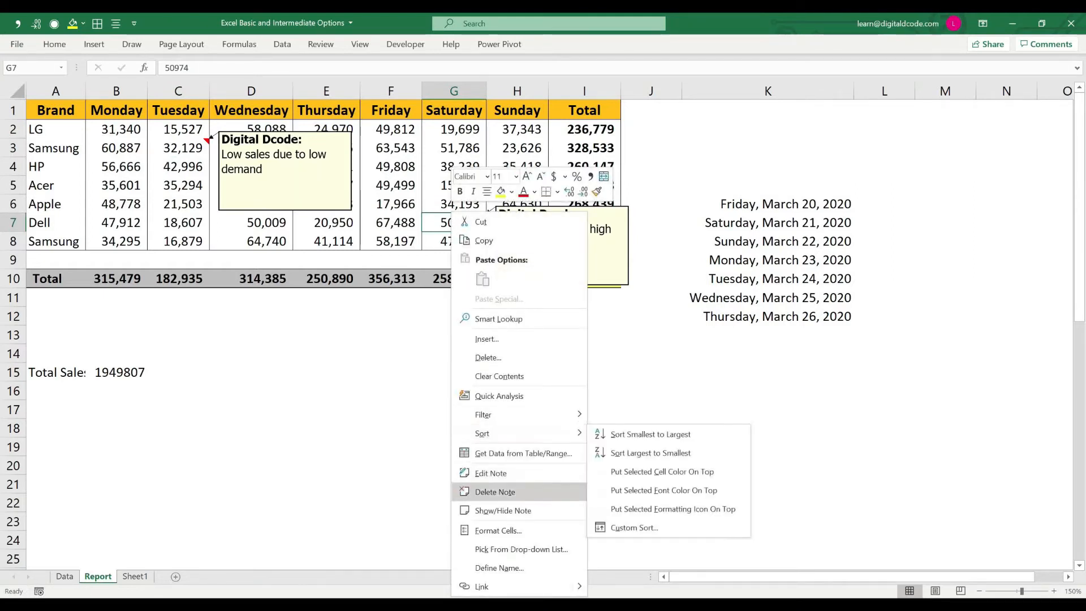
left_click(502, 510)
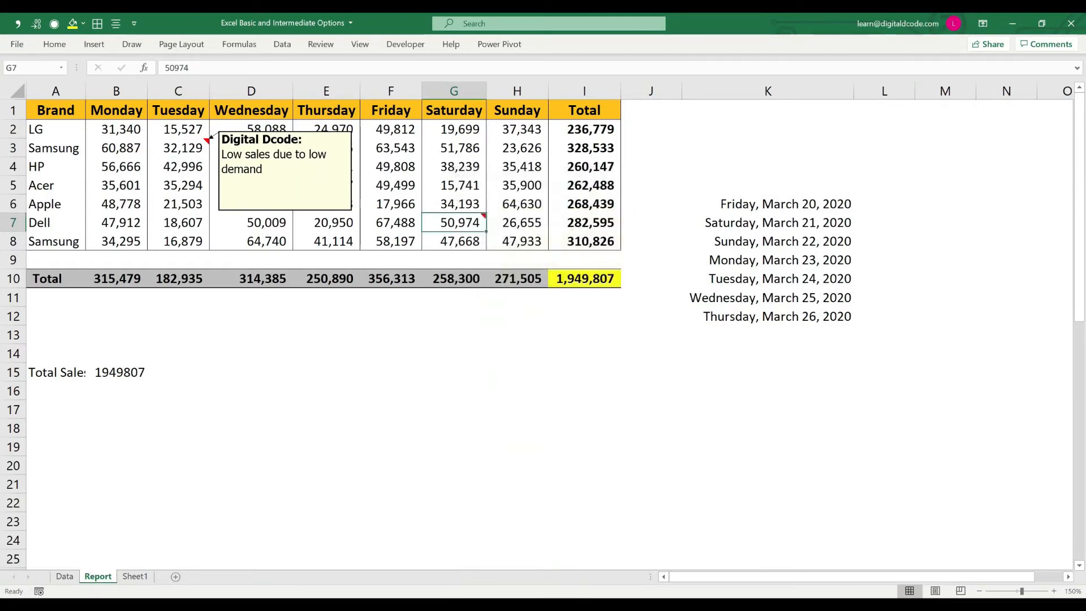
left_click(178, 148)
right_click(186, 147)
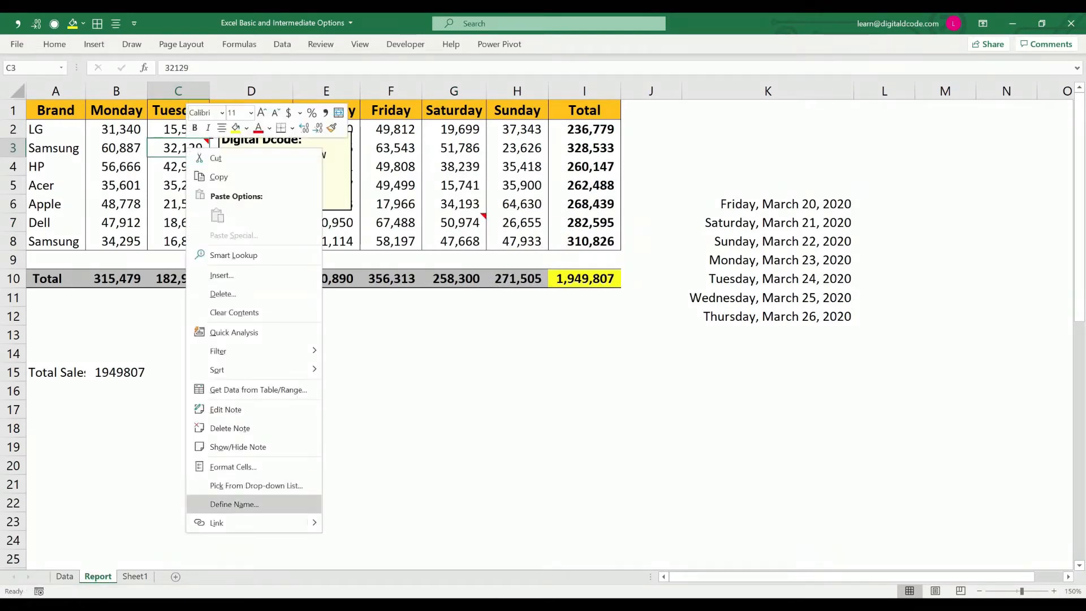
left_click(237, 446)
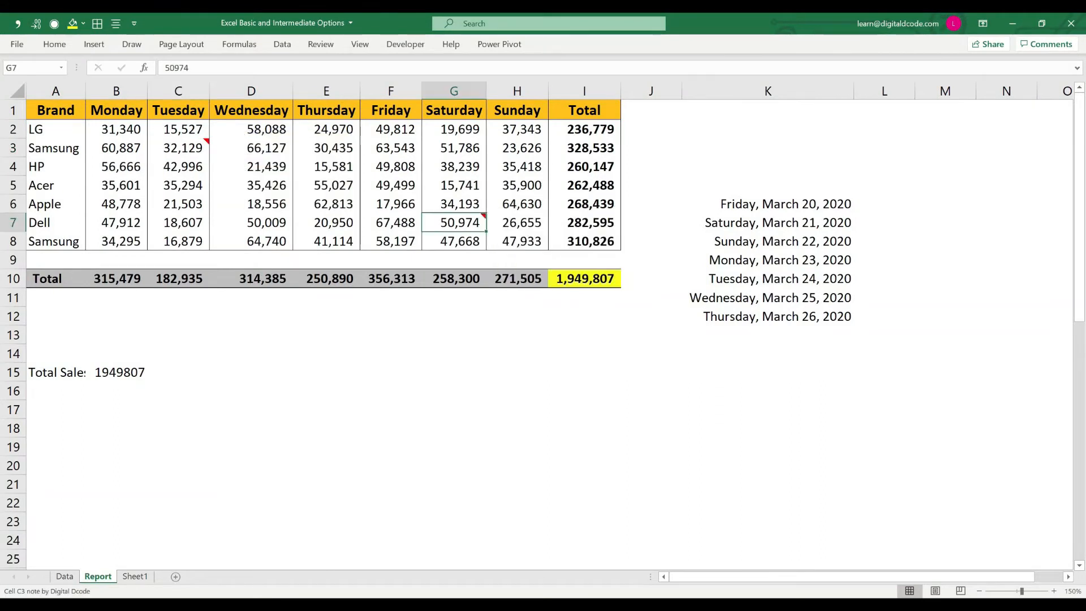
mouse_move(209, 137)
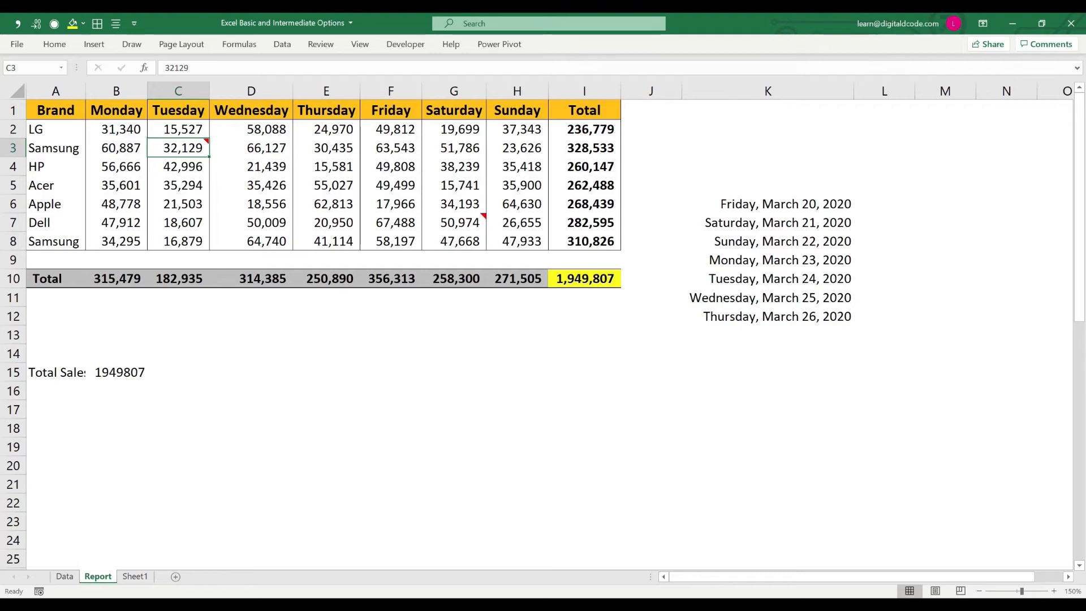
left_click(178, 130)
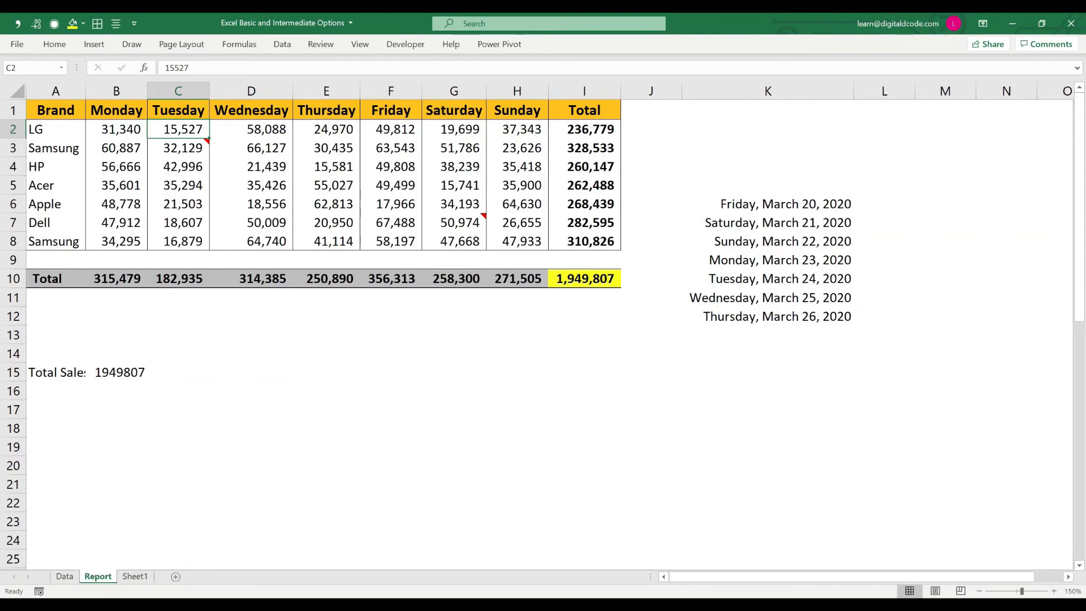
left_click(178, 148)
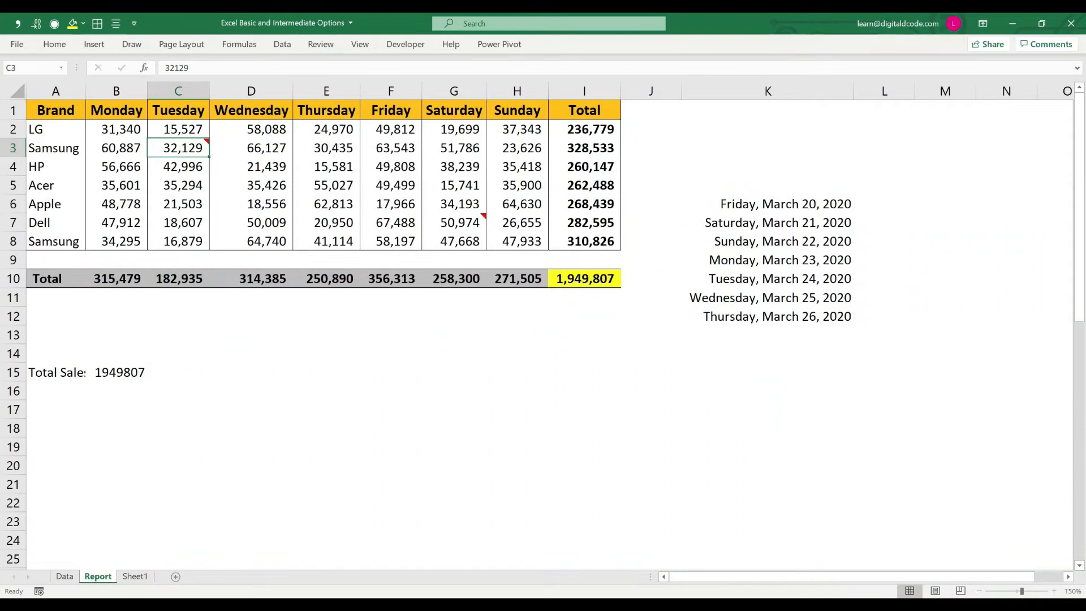
left_click(179, 130)
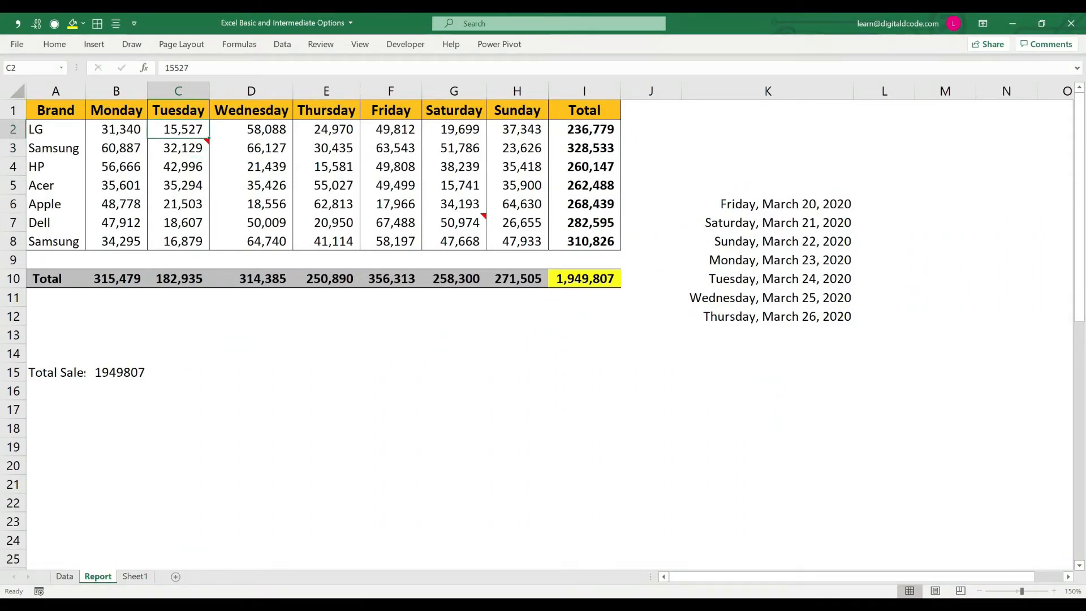
Step: Copy only the note from Samsung's Tuesday sales in C3 to cells C2, E2, G2, C7, C8, D6, D4 and E4
left_click(179, 148)
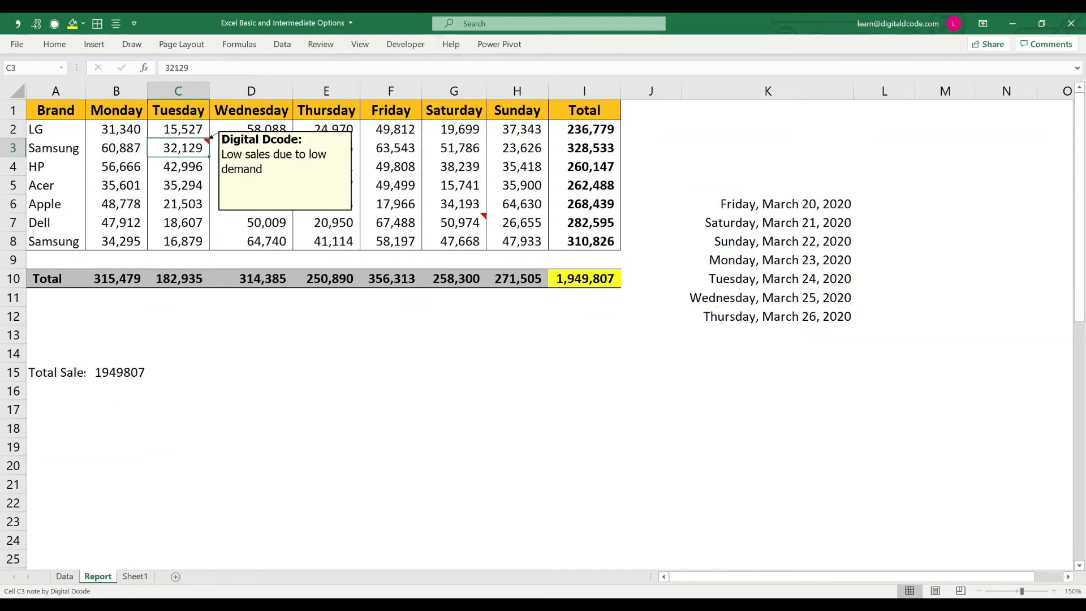
key("ctrl+c")
left_click(178, 130)
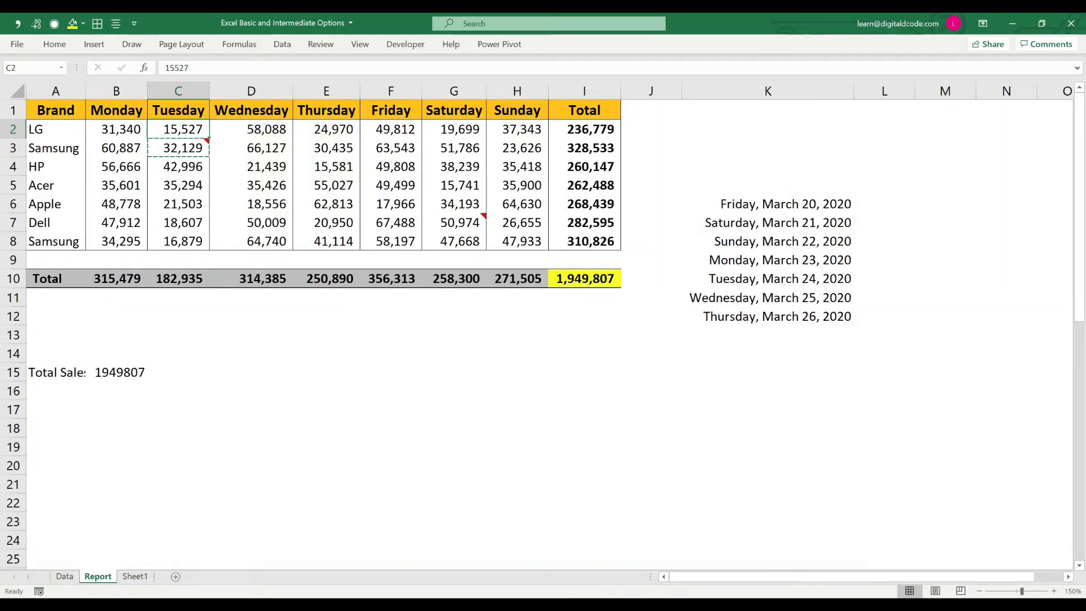
left_click(327, 129, "ctrl")
left_click(453, 129, "ctrl")
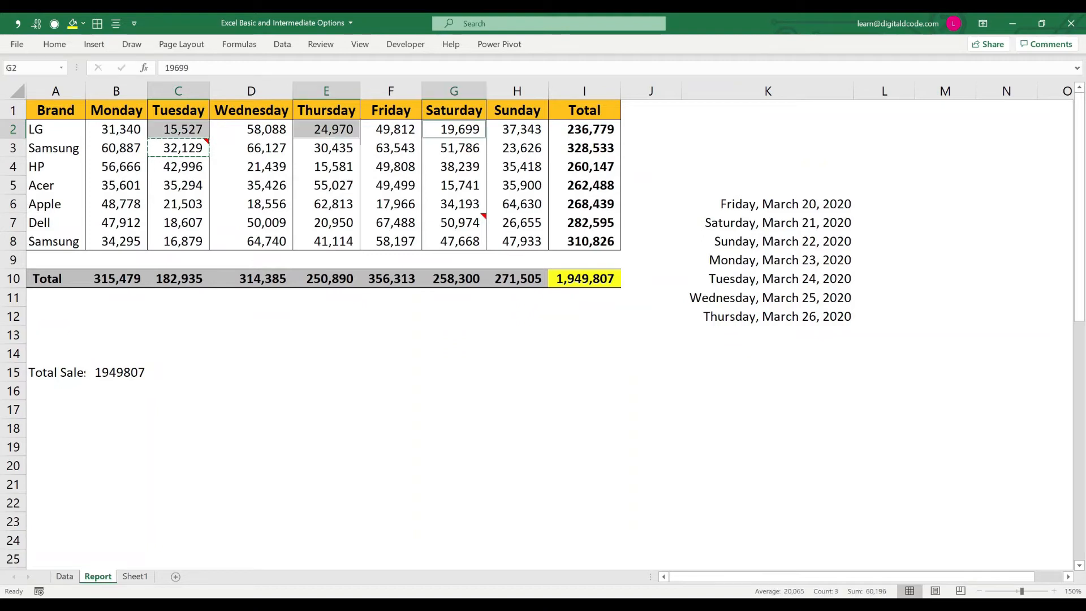
left_click(178, 222, "ctrl")
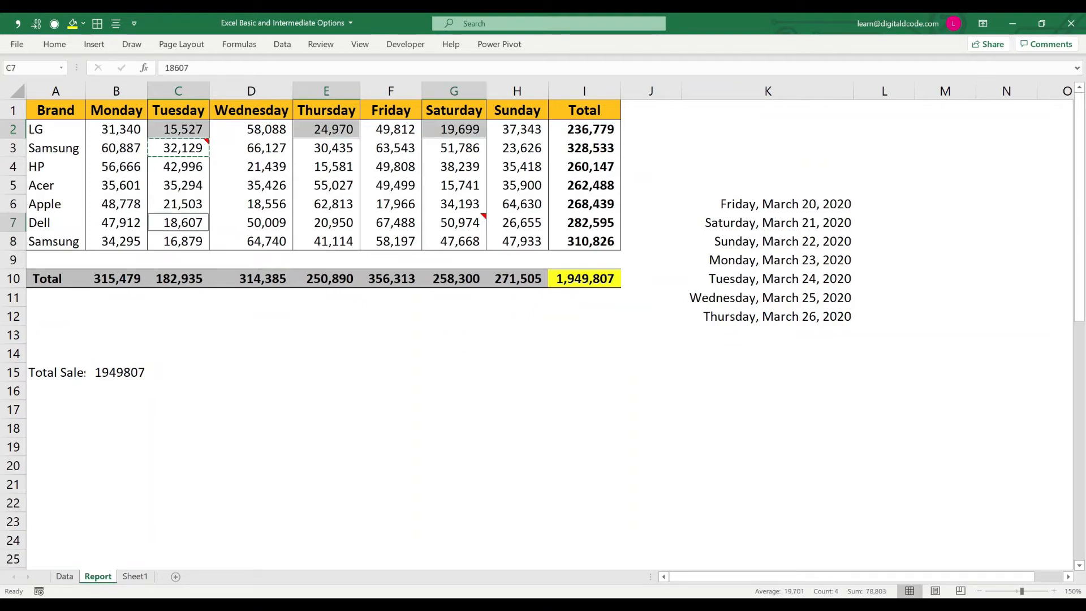
left_click(178, 241, "ctrl")
left_click(251, 204, "ctrl")
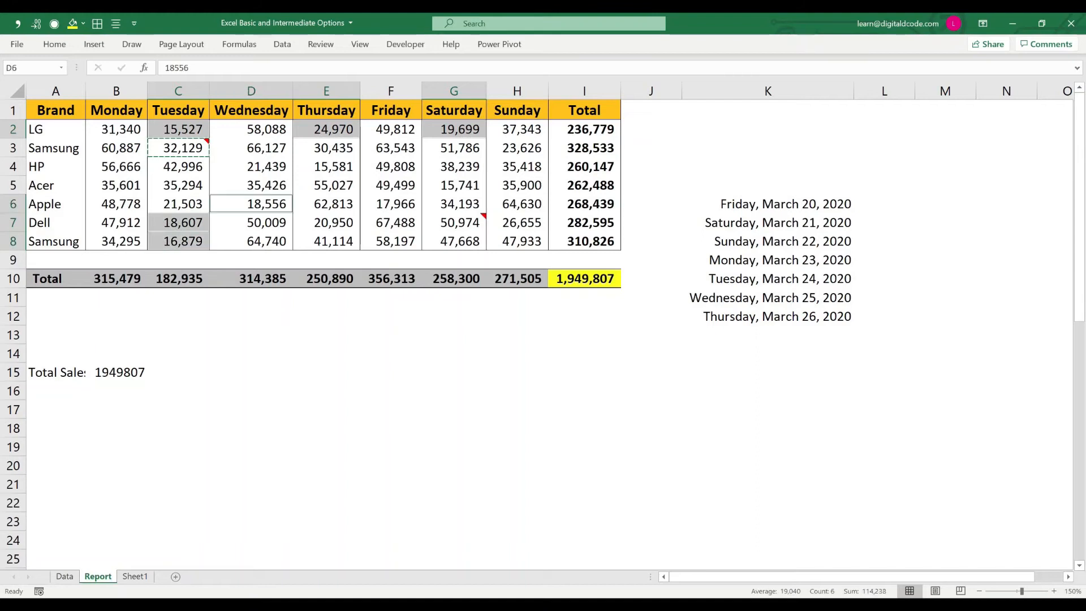
left_click(251, 167, "ctrl")
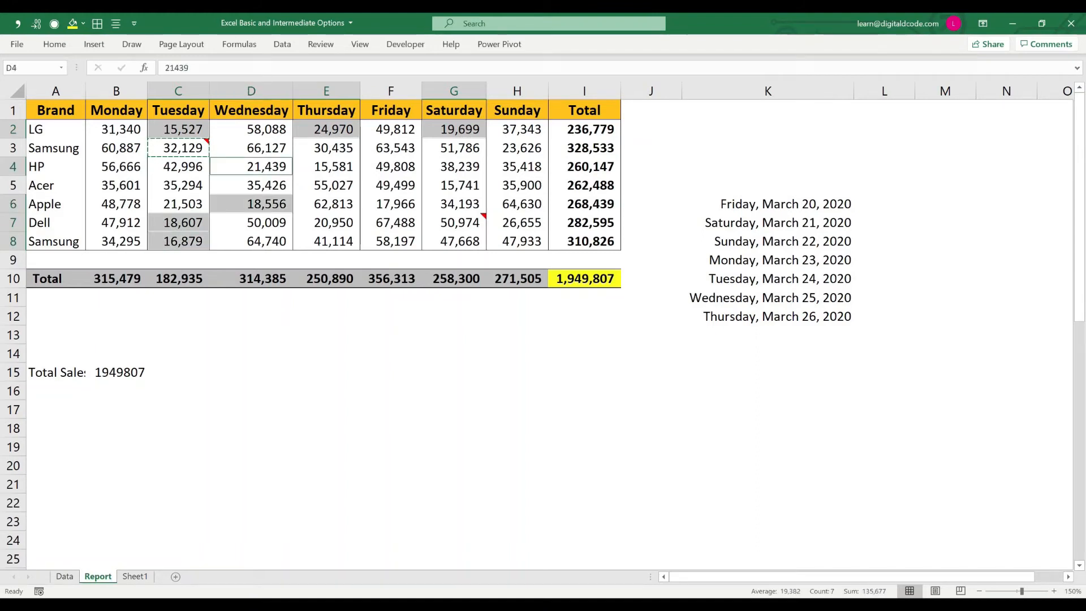
left_click(327, 166, "ctrl")
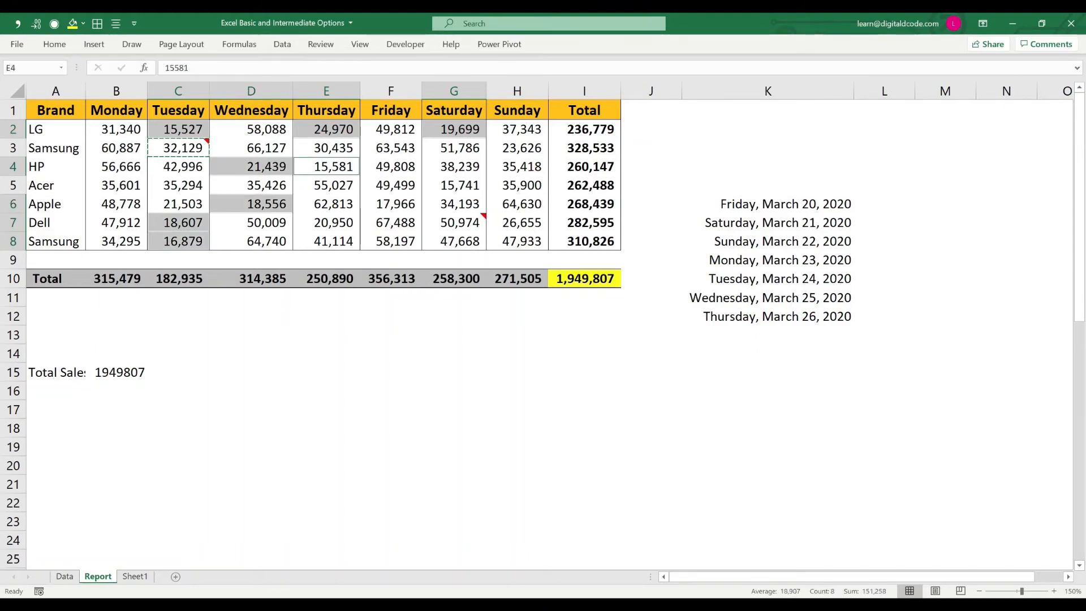
key("ctrl+alt+v")
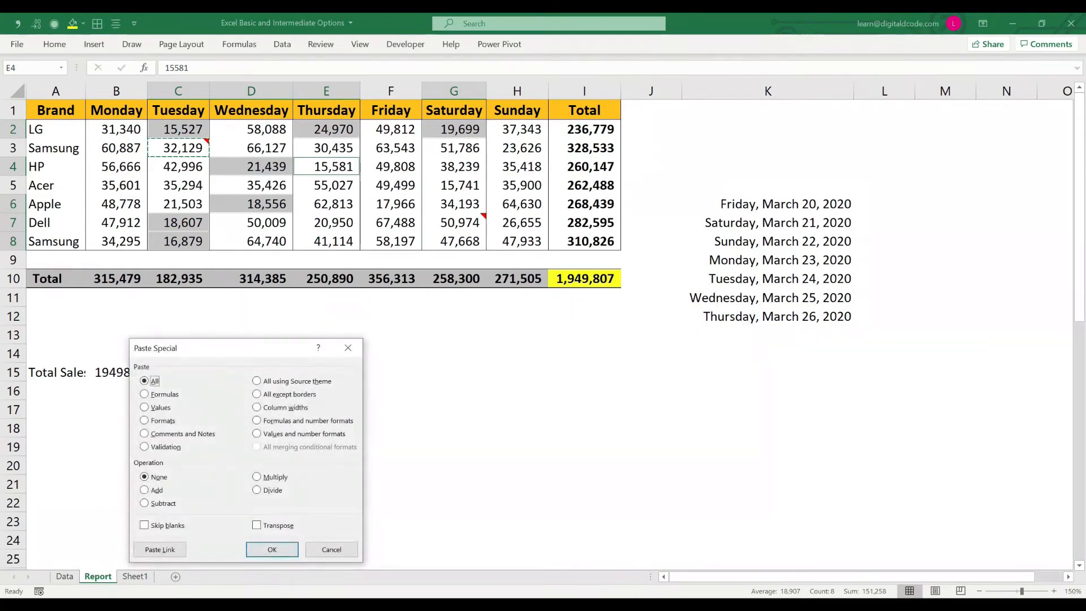
key("c")
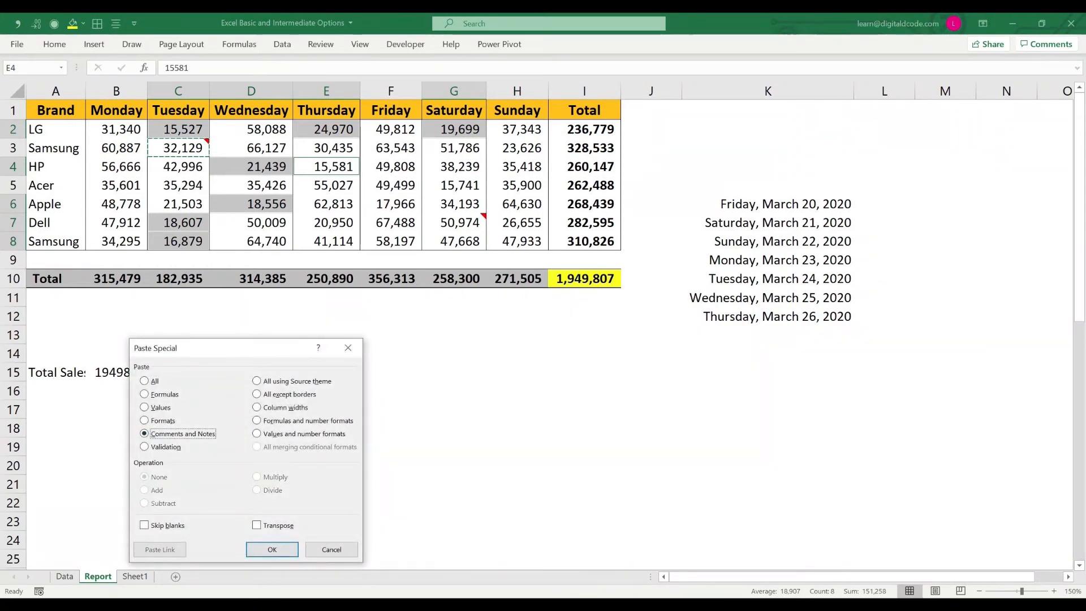
key("Return")
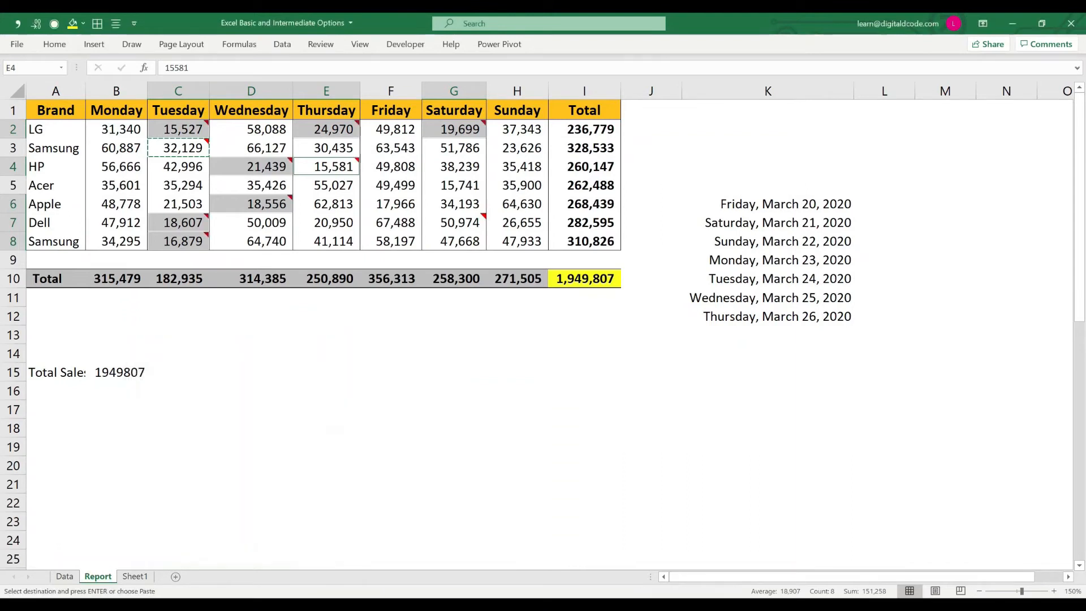
key("Escape")
Step: Check the notes pasted on the Tuesday and Wednesday cells, including C7, D6 and D4
mouse_move(180, 130)
left_click(178, 148)
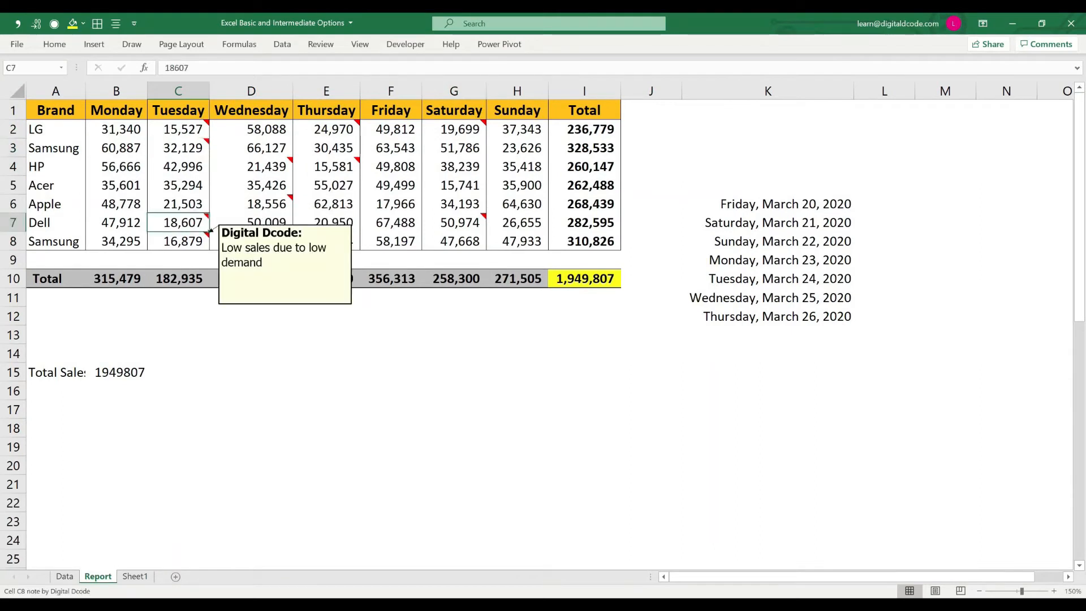
left_click(180, 241)
left_click(257, 204)
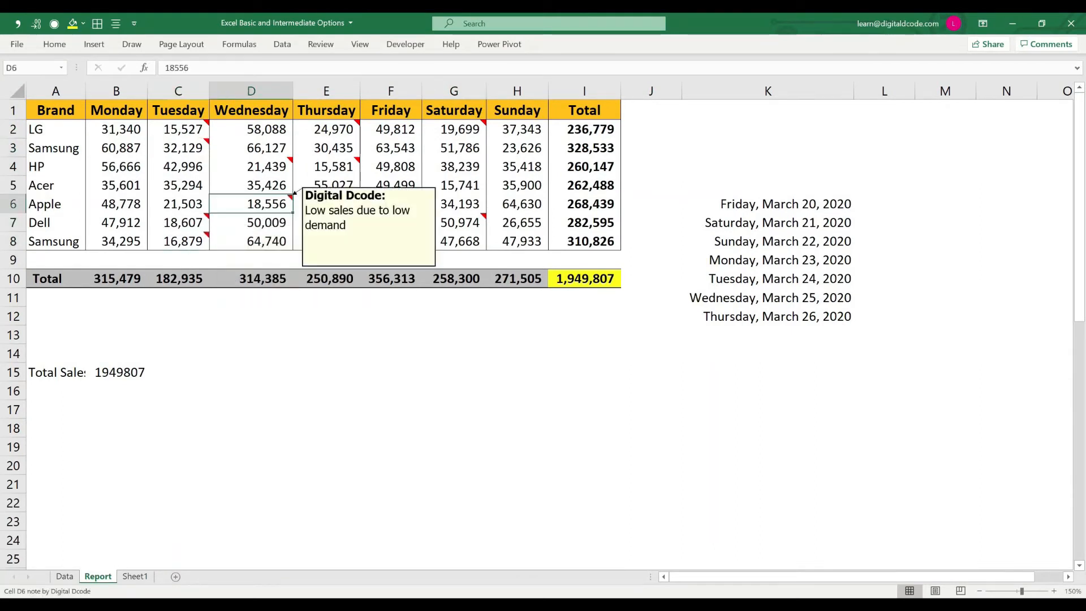
left_click(257, 167)
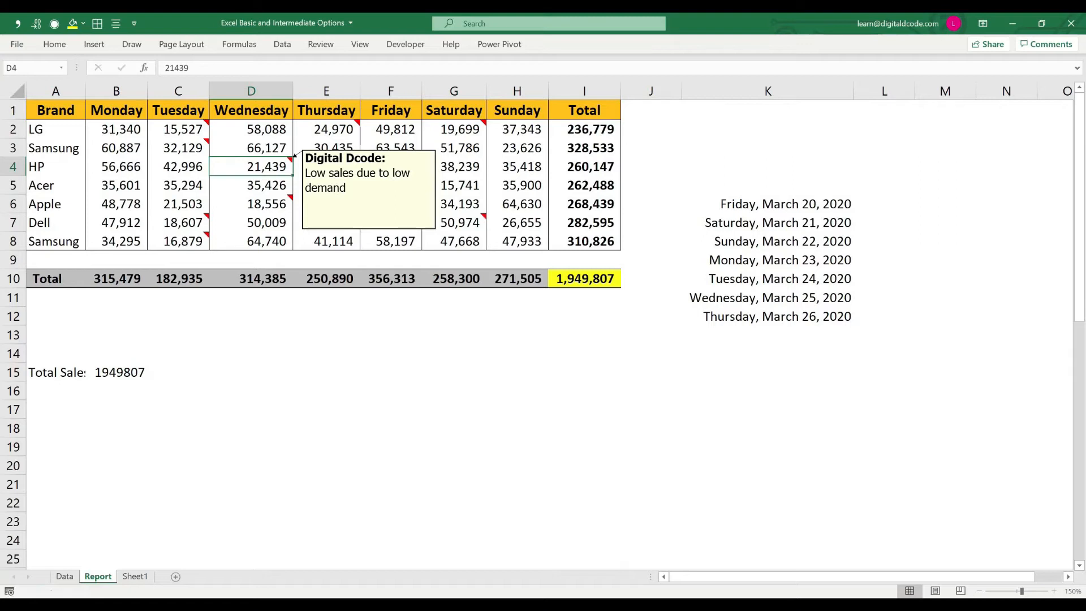
Step: Copy only the note from Dell's Saturday sales in G7 to Sunday cells H6 and H8 using Paste Special
left_click(482, 218)
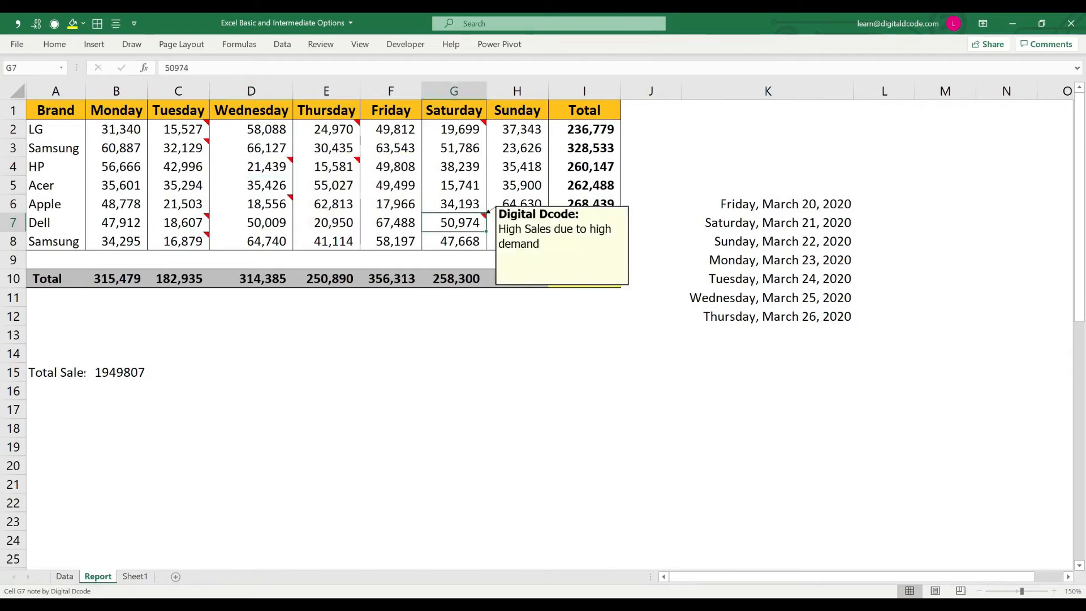
key("ctrl+c")
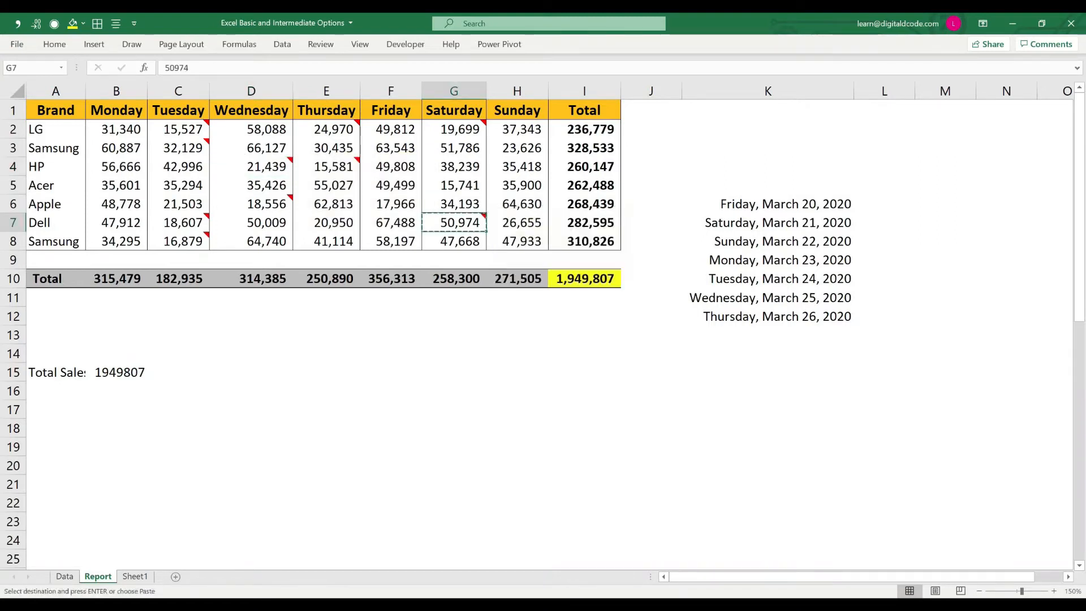
left_click(518, 167)
left_click_drag(517, 166, 517, 241)
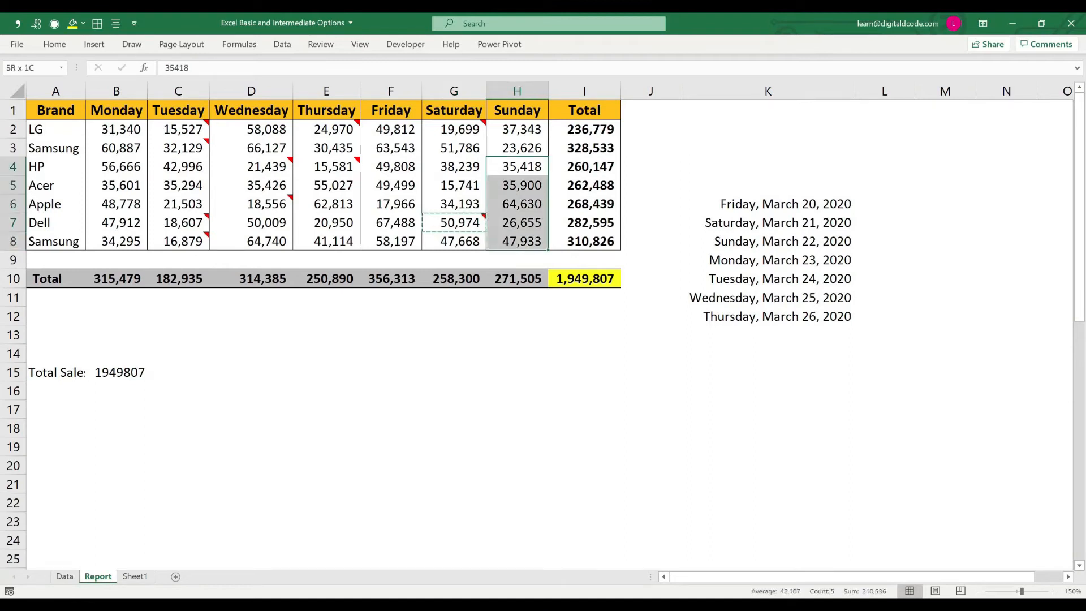
left_click_drag(518, 205, 517, 186)
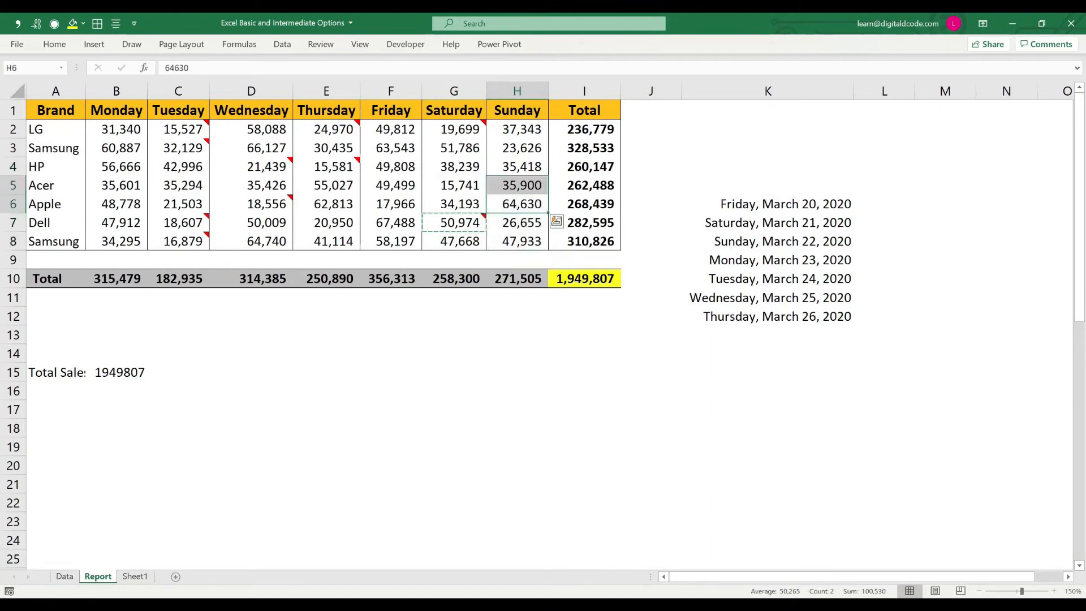
left_click(518, 204)
left_click(517, 242, "ctrl")
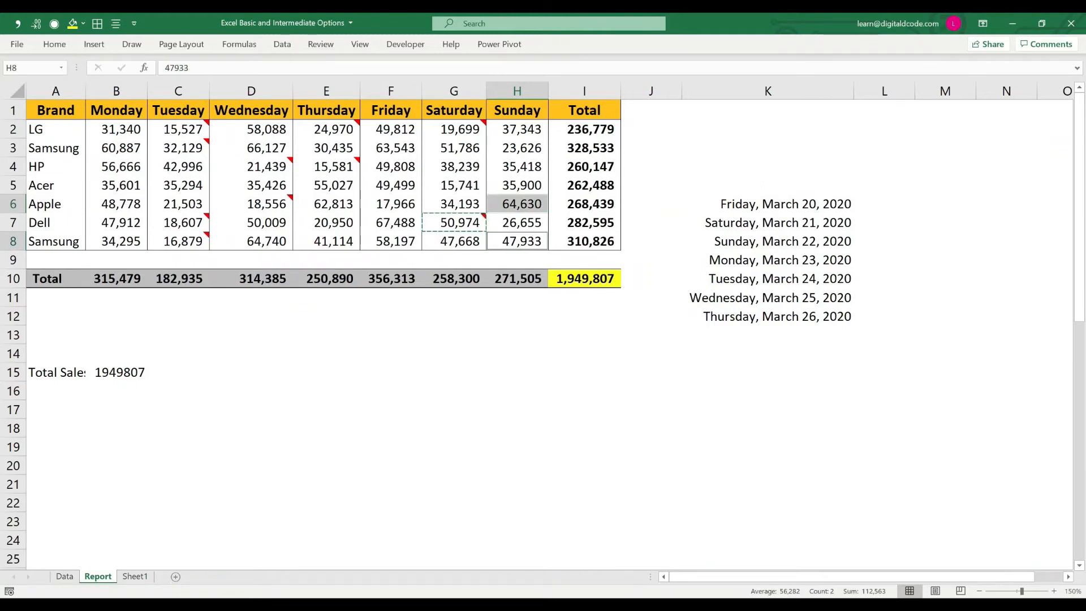
key("ctrl+alt+v")
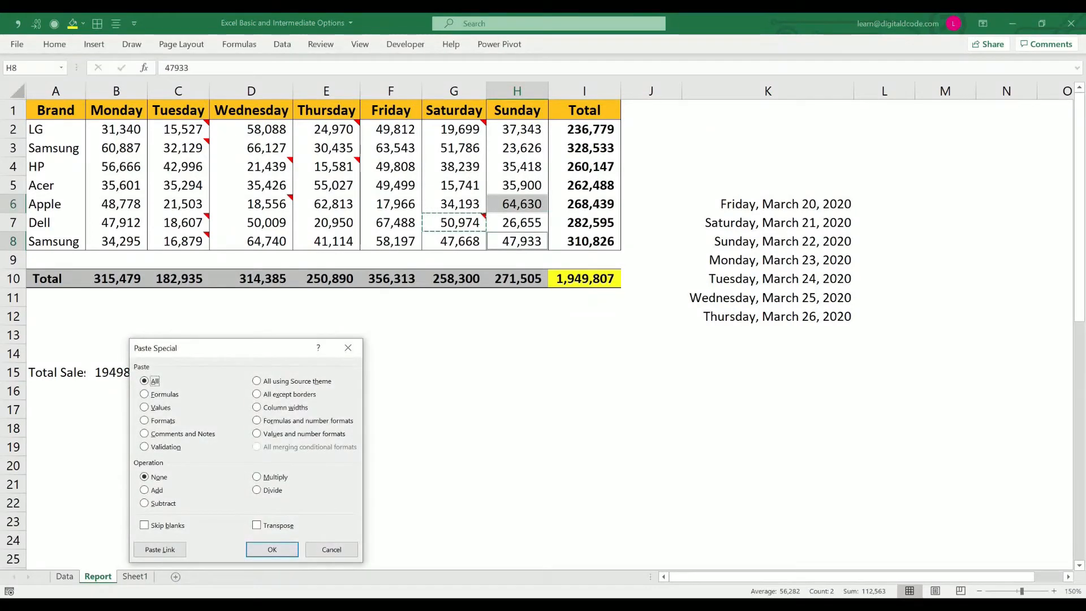
key("c")
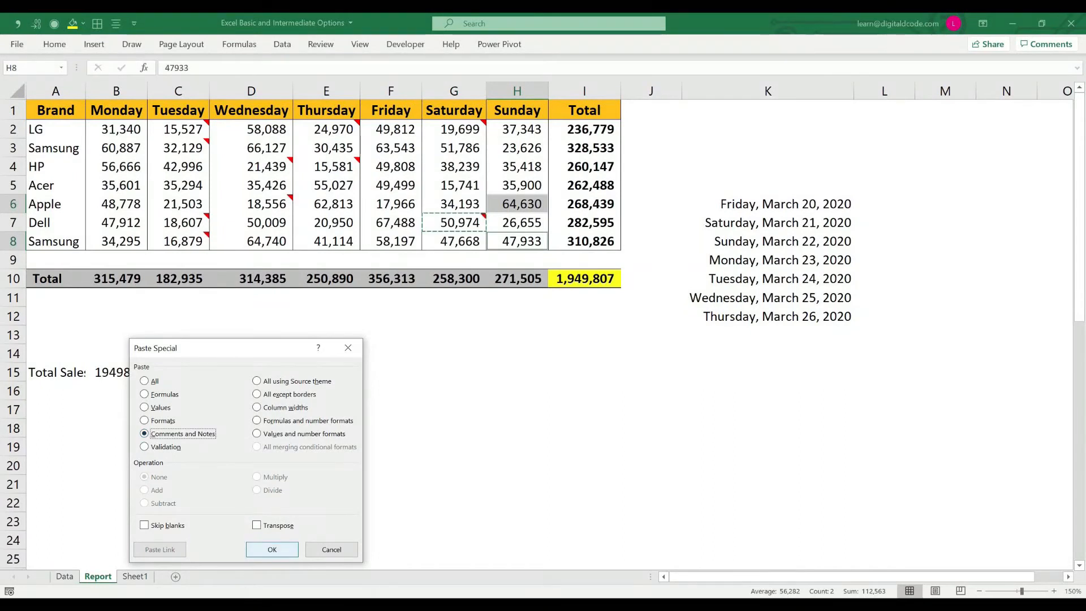
key("Return")
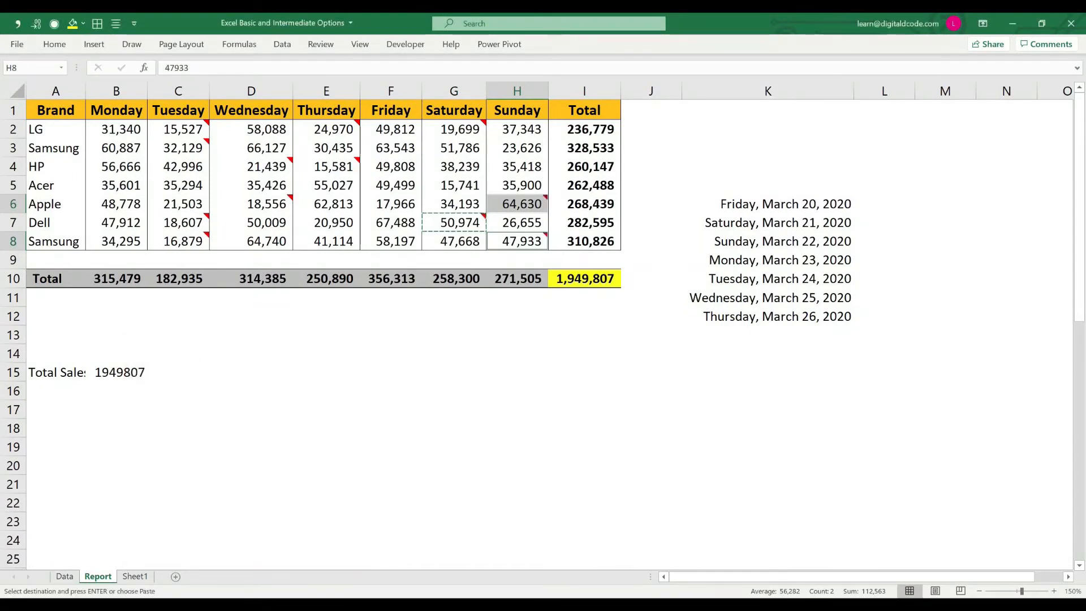
Step: Review the Paste Special options, including All except borders, and close the dialog
mouse_move(550, 230)
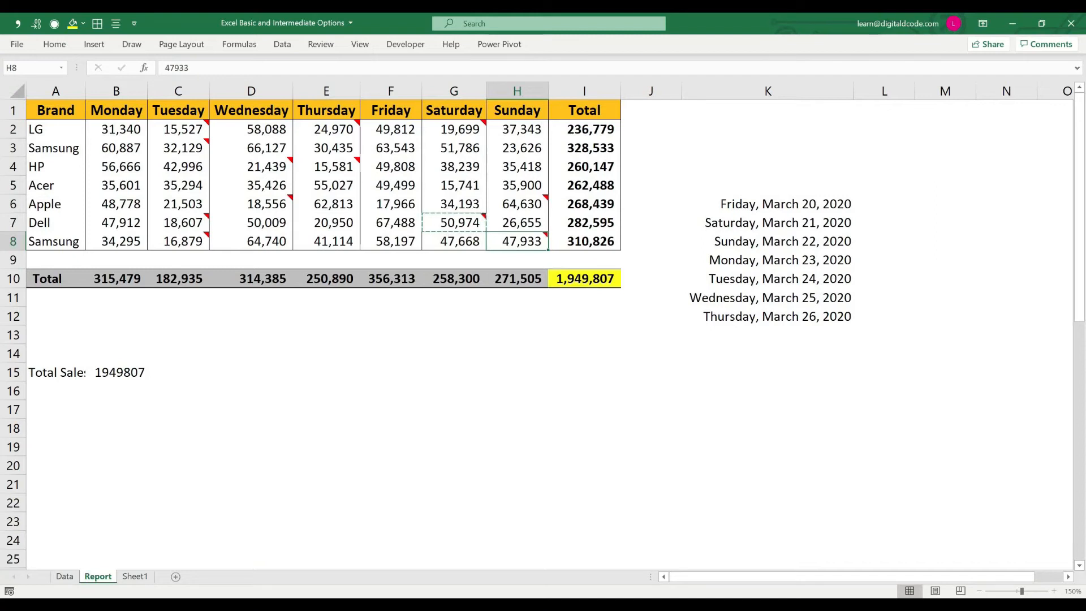
key("ctrl+alt+v")
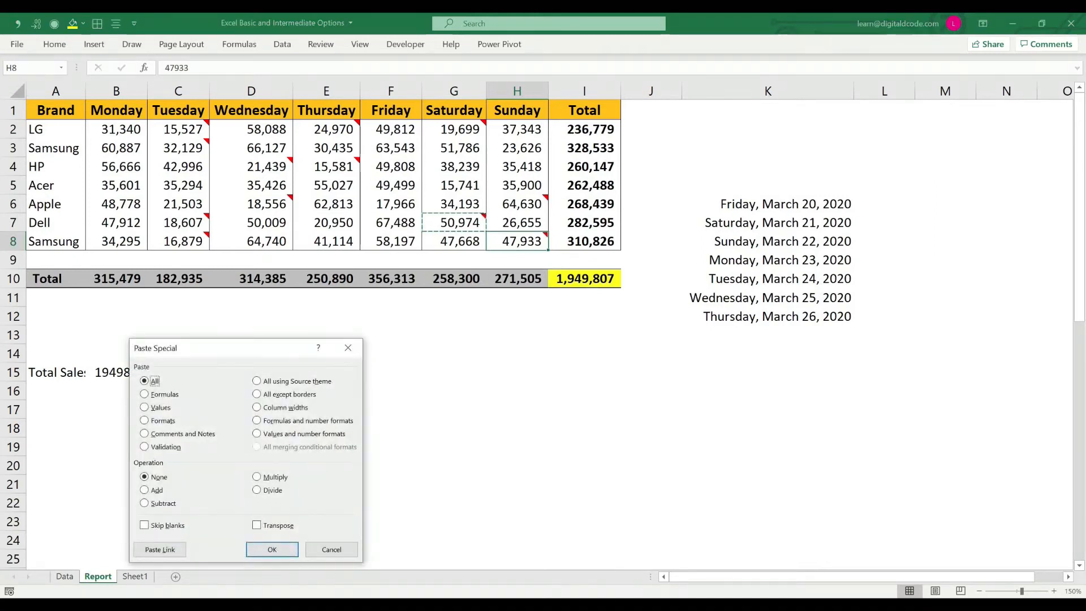
left_click_drag(283, 351, 521, 172)
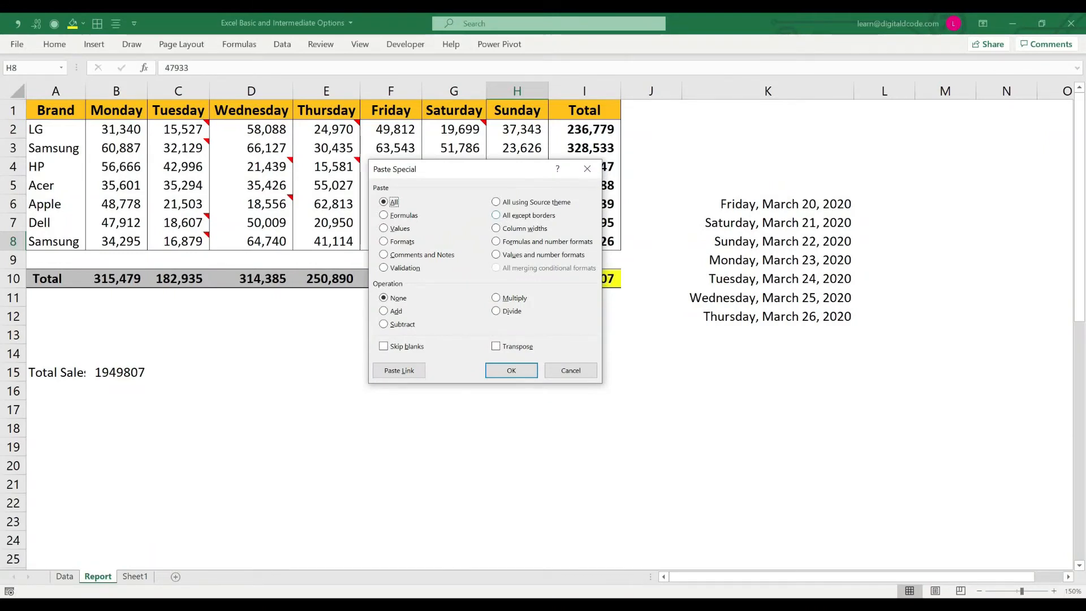
key("Return")
Step: Copy the sales table A1:I10 and paste everything except its borders at A17
left_click_drag(55, 110, 584, 279)
key("ctrl+c")
left_click(55, 410)
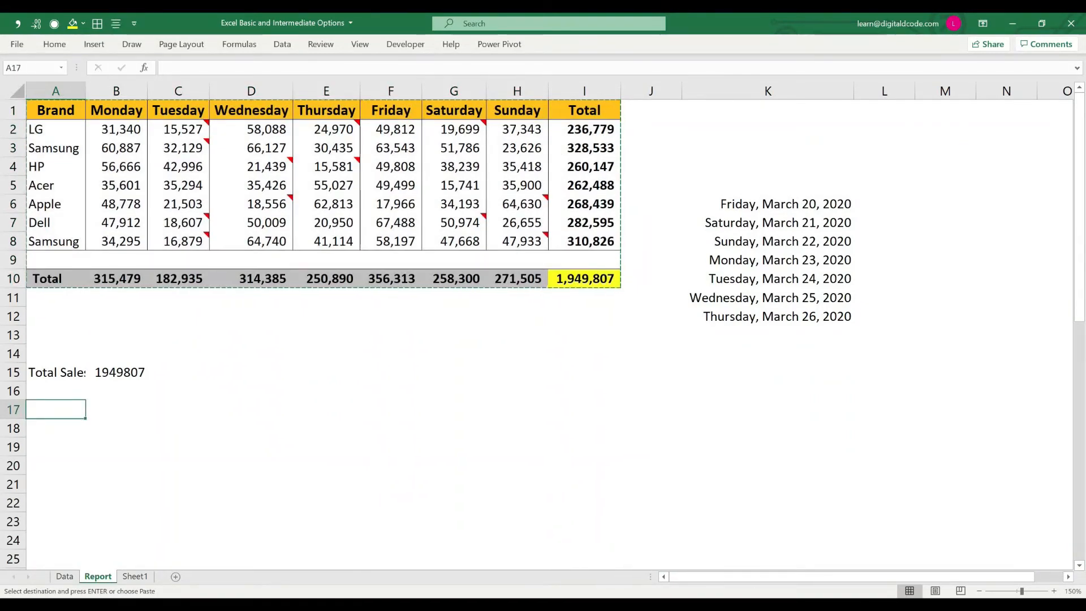
key("ctrl+alt+v")
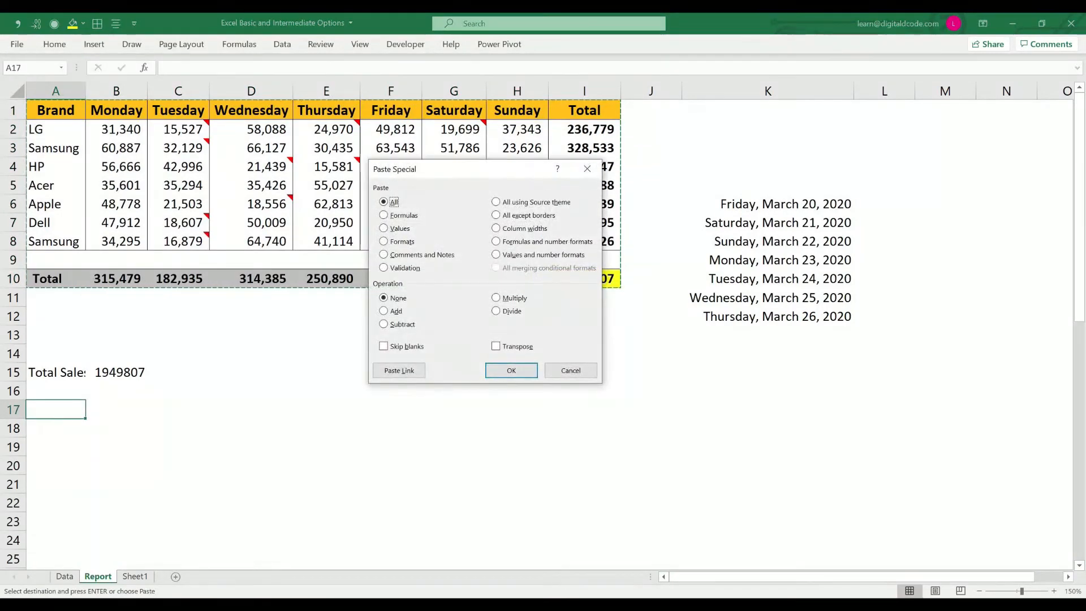
key("x")
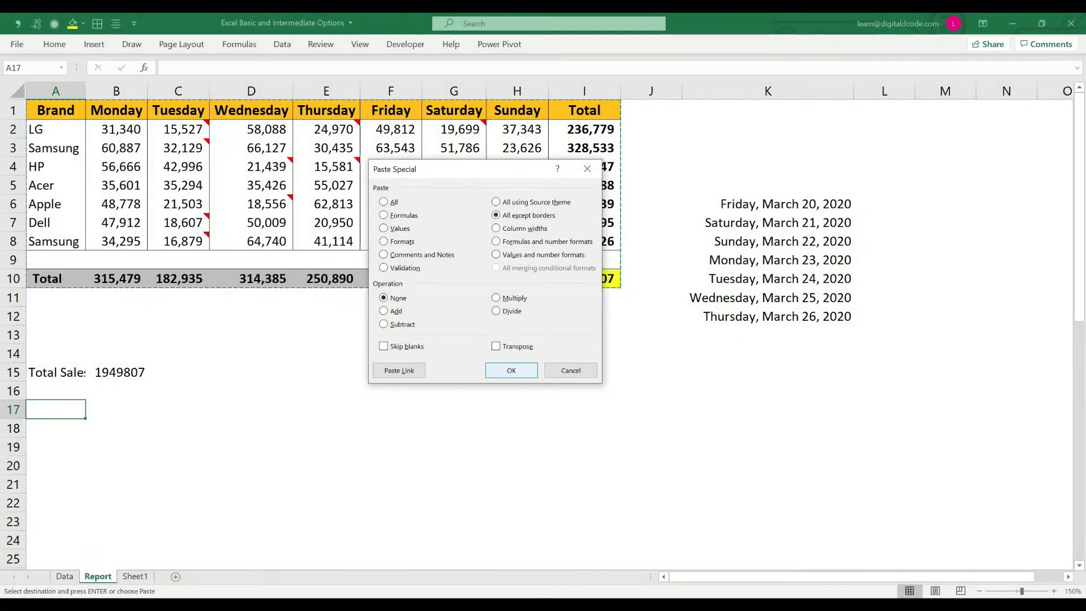
key("Return")
scroll(311, 328, "down", 2)
scroll(311, 328, "up", 2)
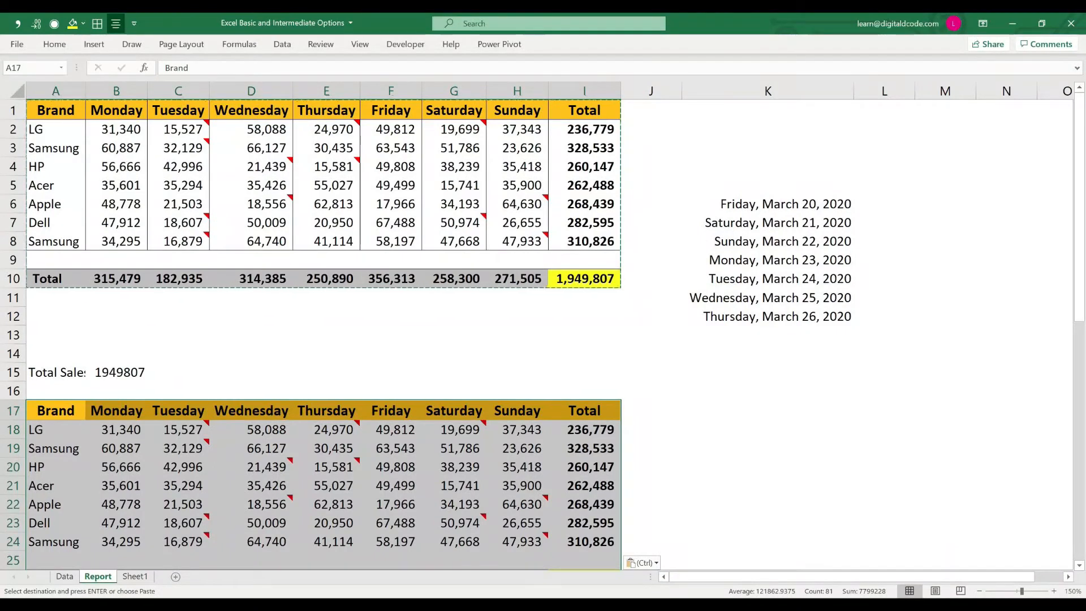
key("Escape")
Step: Copy the Sunday total in H10 and review the Paste Special options, including Column widths
left_click(517, 279)
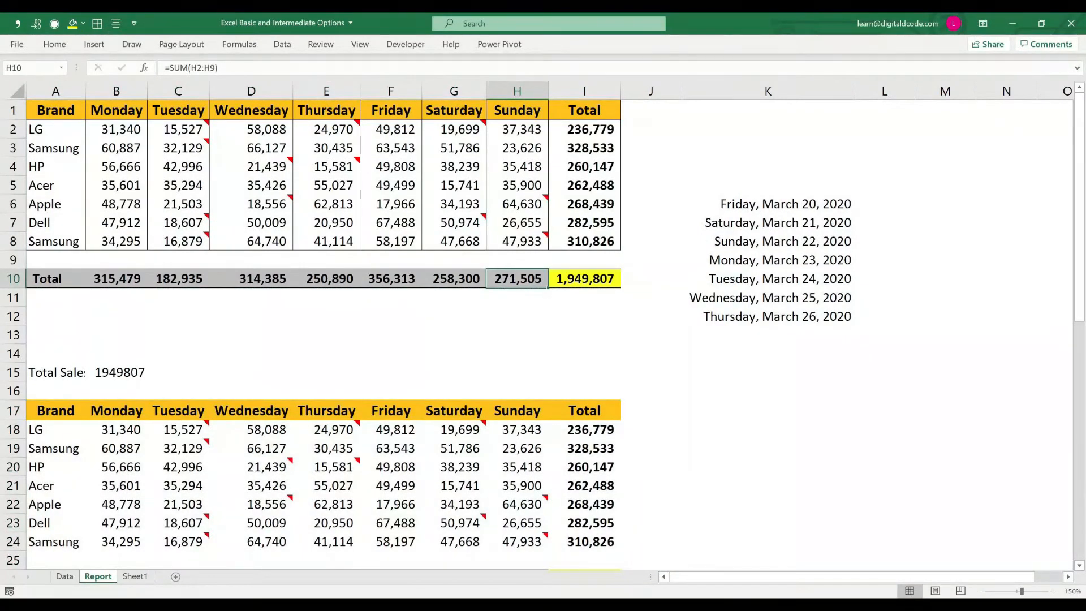
key("ctrl+c")
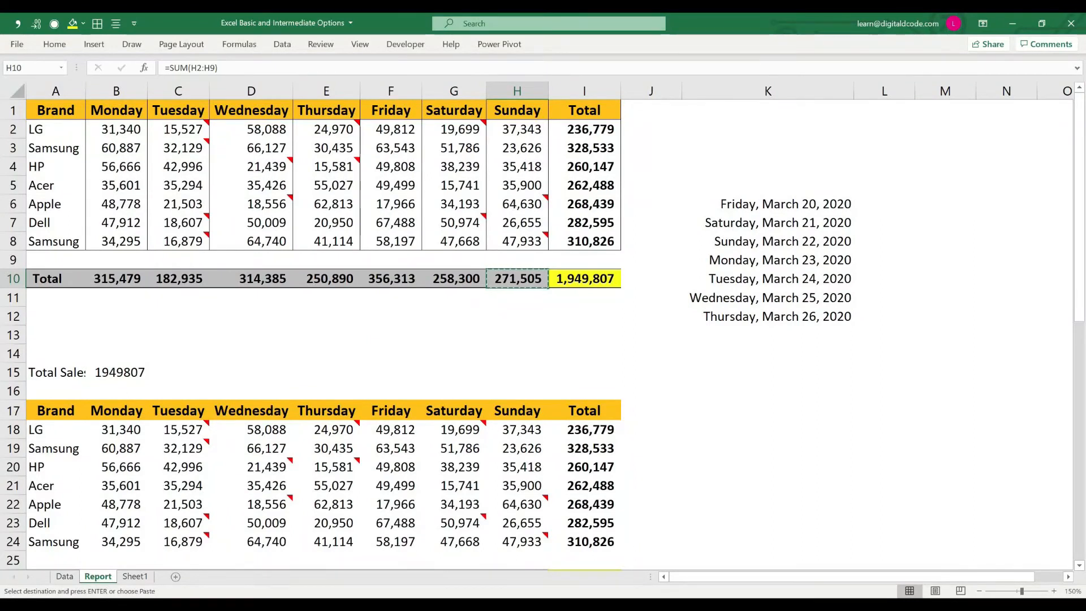
key("ctrl+alt+v")
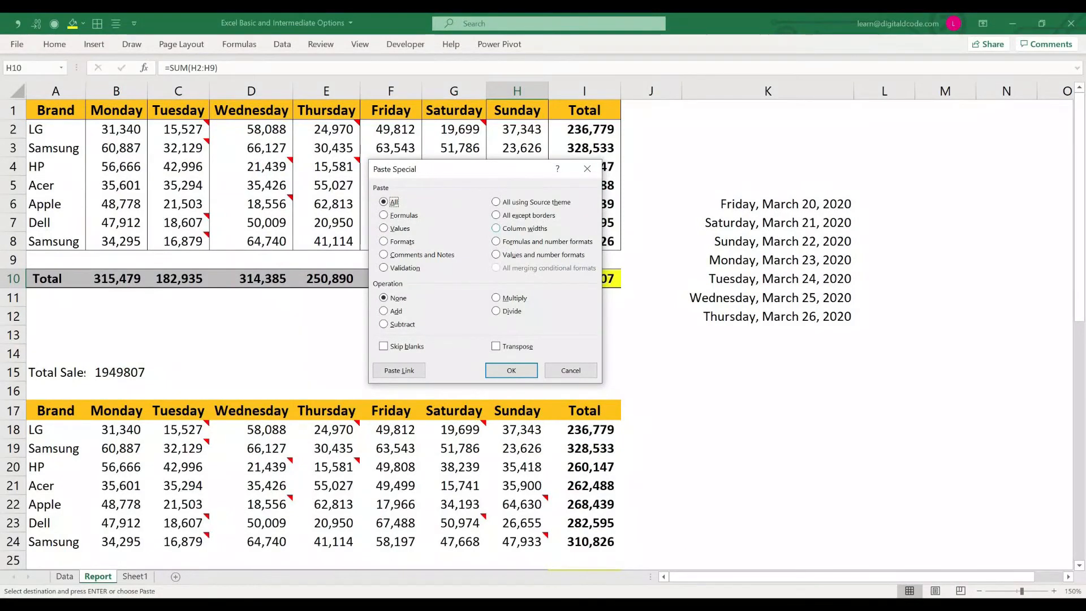
key("Return")
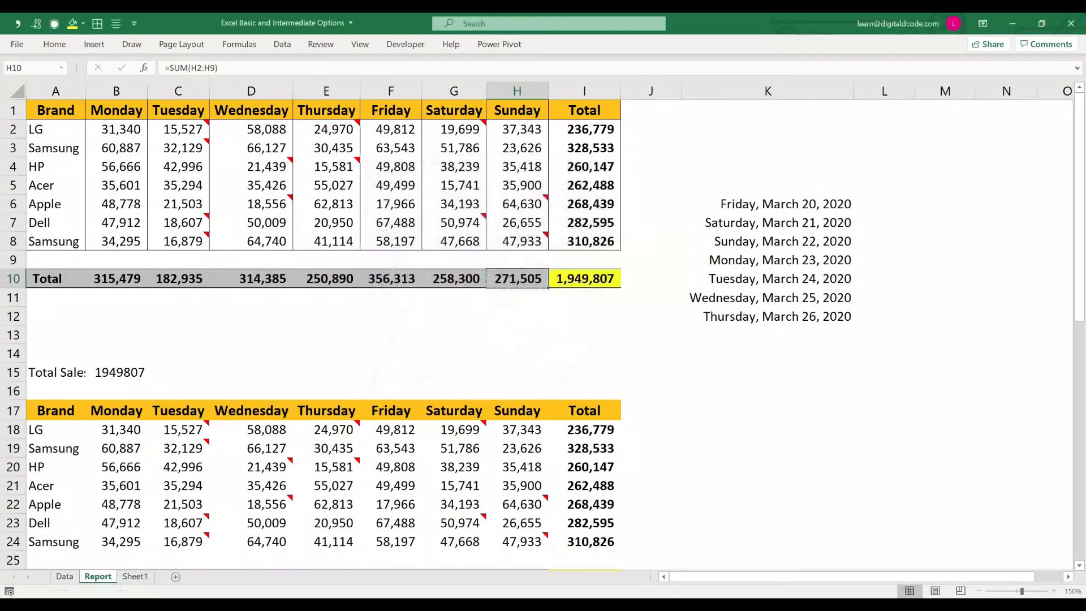
Step: Try a narrower uniform width for columns C through I, and undo the resizing
left_click_drag(584, 91, 179, 91)
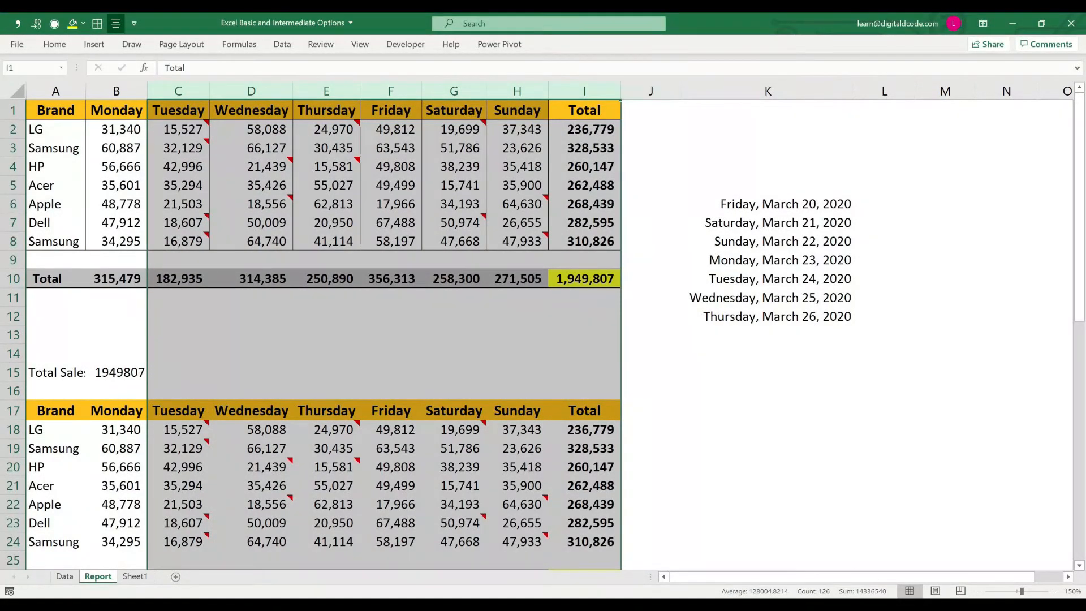
left_click_drag(621, 91, 613, 91)
left_click(613, 91)
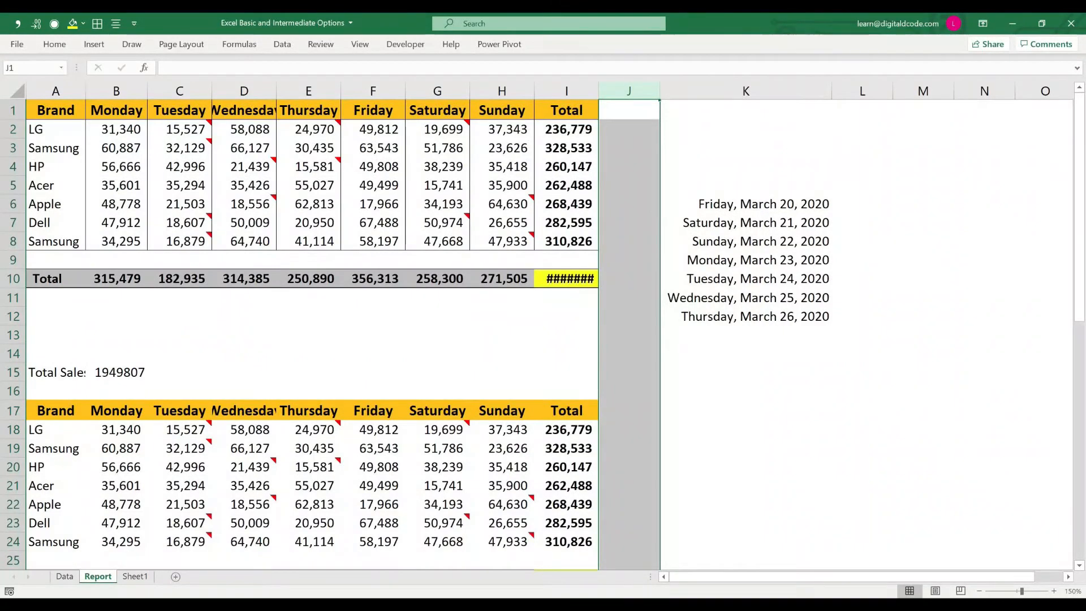
key("ctrl+z")
Step: Resize columns D through H to uneven widths, making Friday very narrow and Saturday much wider
left_click_drag(513, 91, 116, 91)
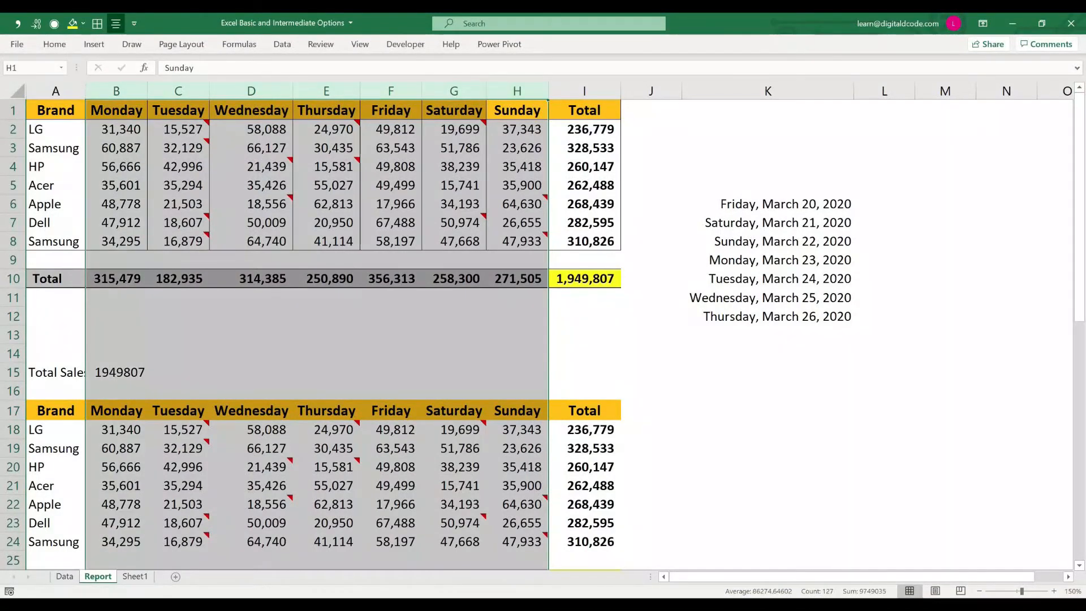
left_click(517, 91)
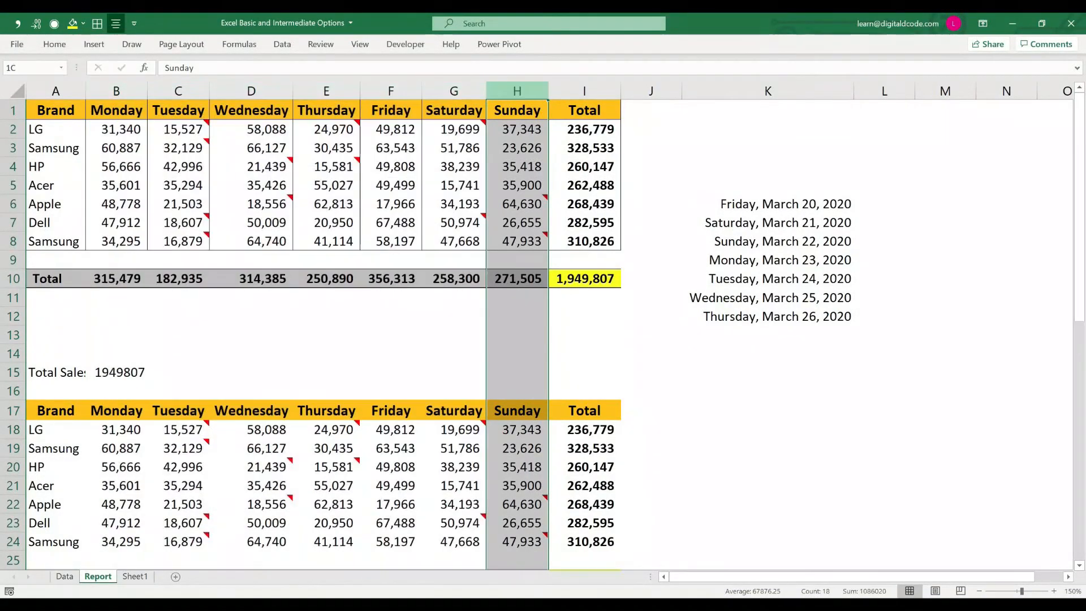
left_click_drag(548, 91, 580, 91)
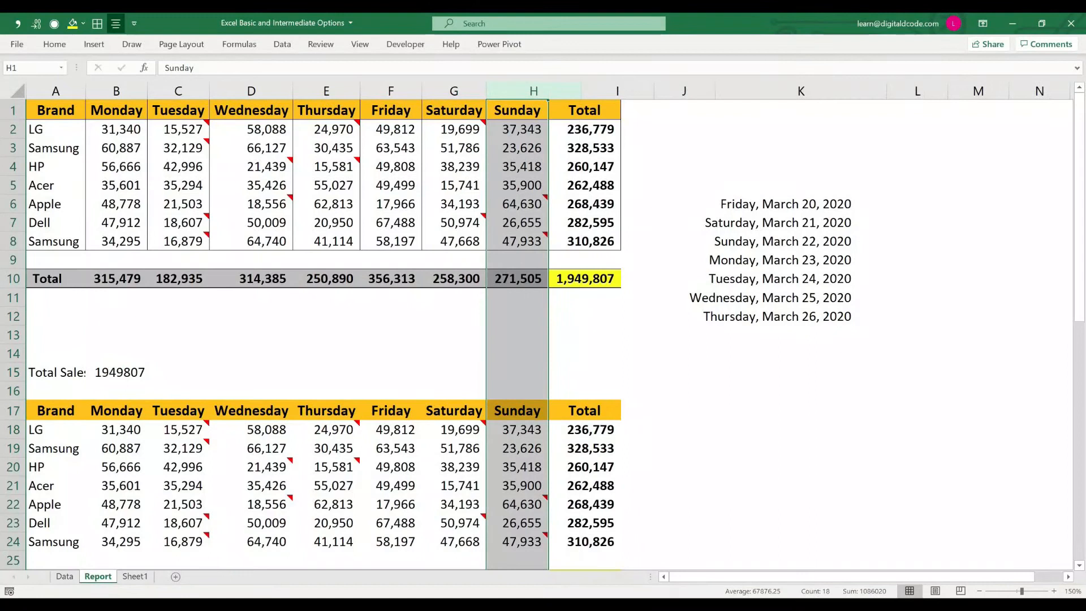
left_click_drag(487, 91, 546, 91)
left_click_drag(421, 91, 265, 91)
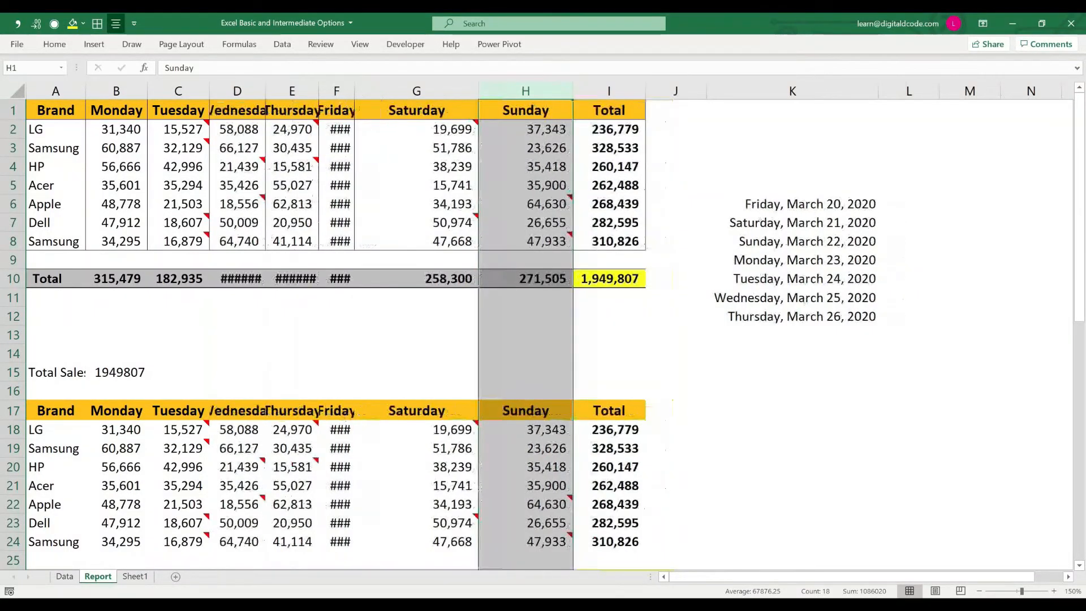
Step: Copy the Total header in I1 and paste only its column width onto the Monday to Sunday headers in B1:H1
mouse_move(574, 192)
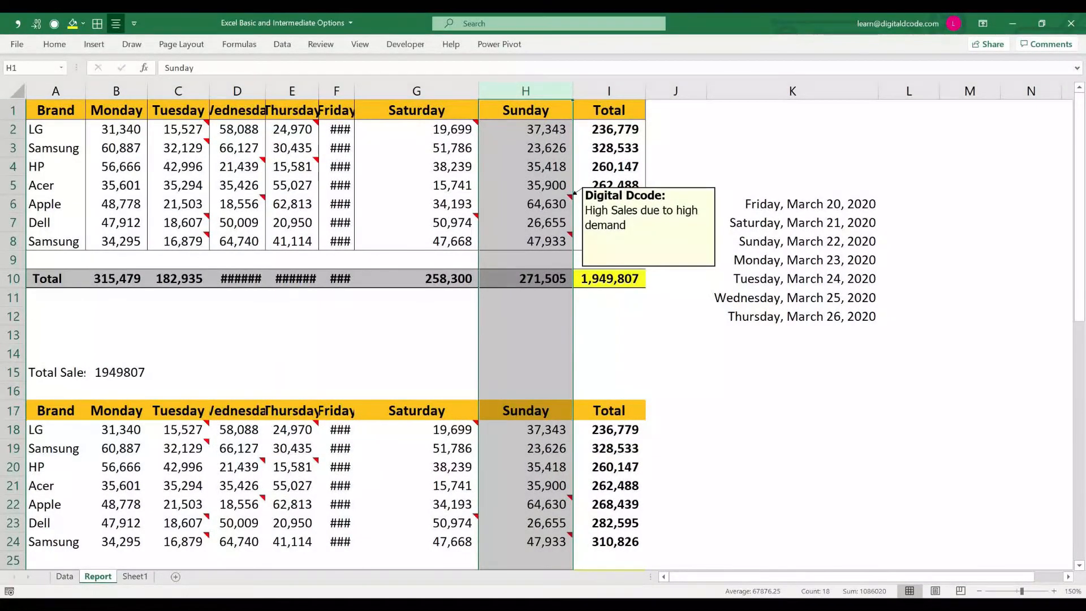
left_click(608, 110)
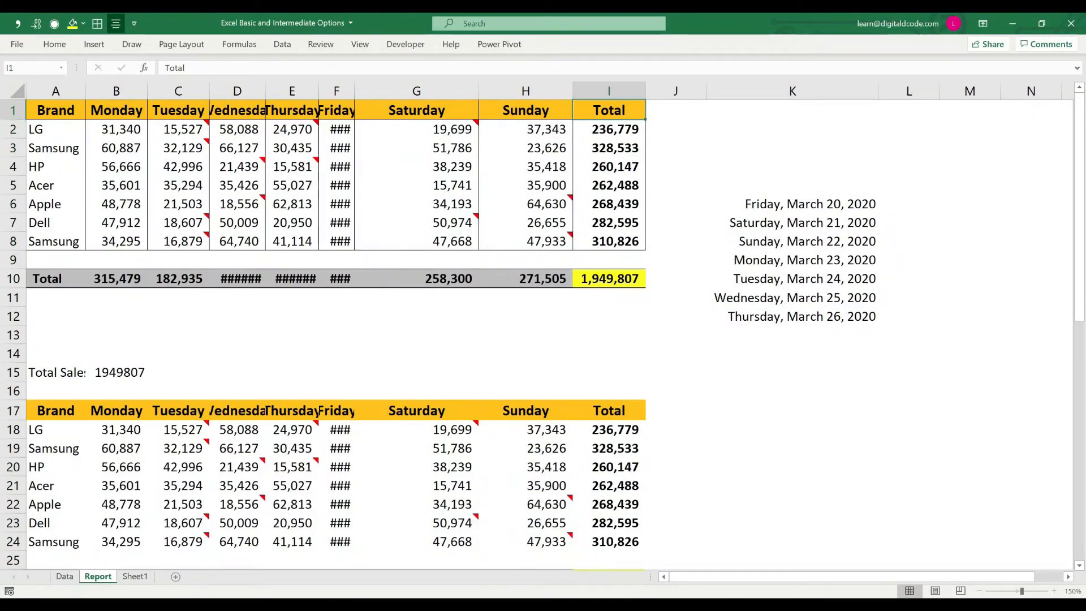
key("ctrl+c")
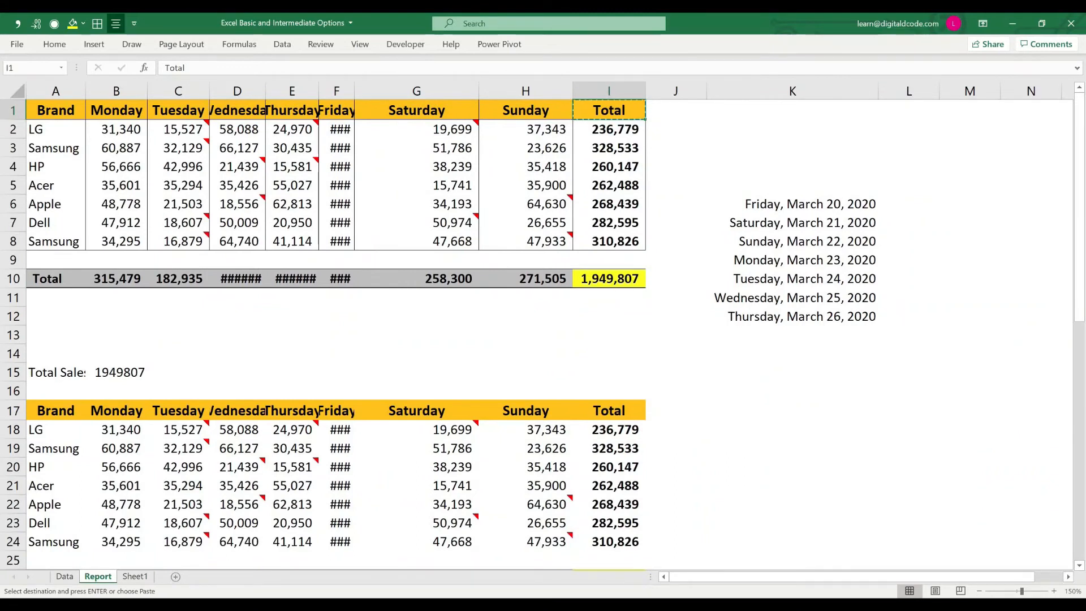
left_click(526, 110)
key("shift+Left")
key("shift+Left")
key("shift+Left")
key("shift+Left")
key("shift+Left")
key("shift+Left")
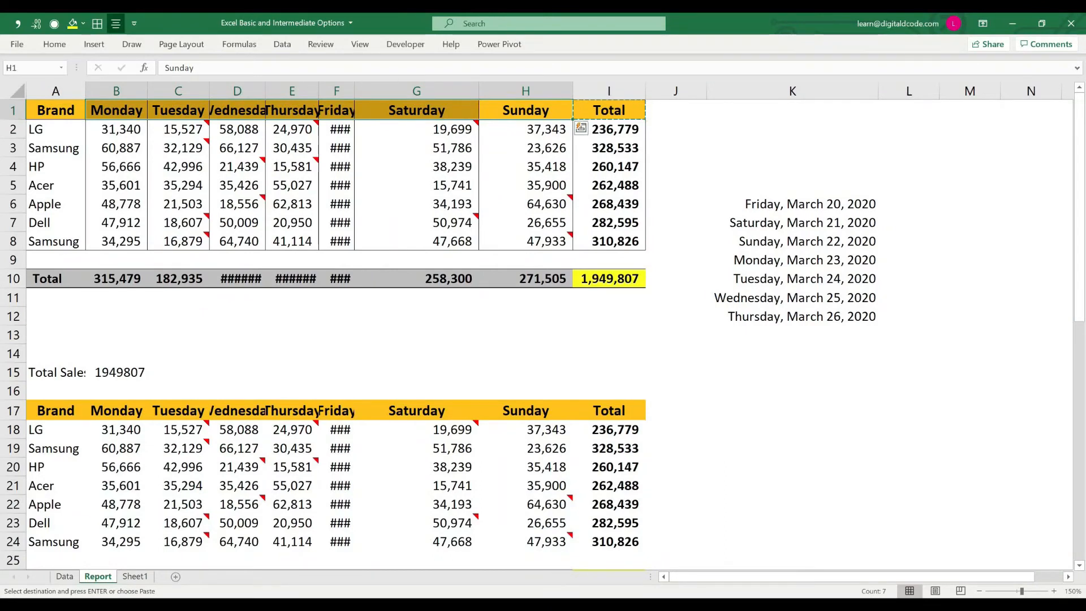
key("ctrl+alt+v")
key("w")
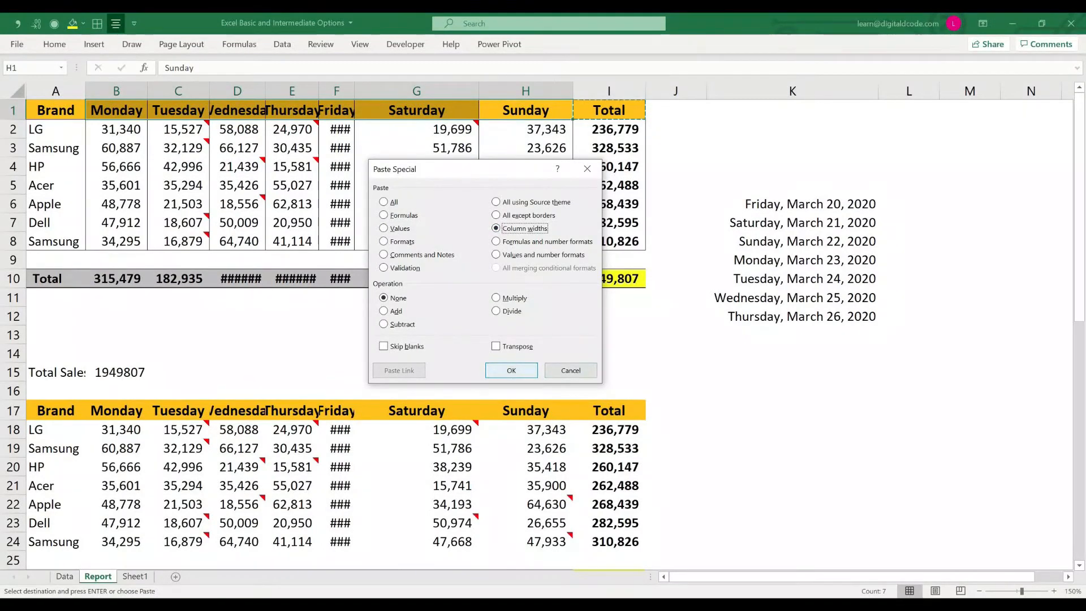
key("Return")
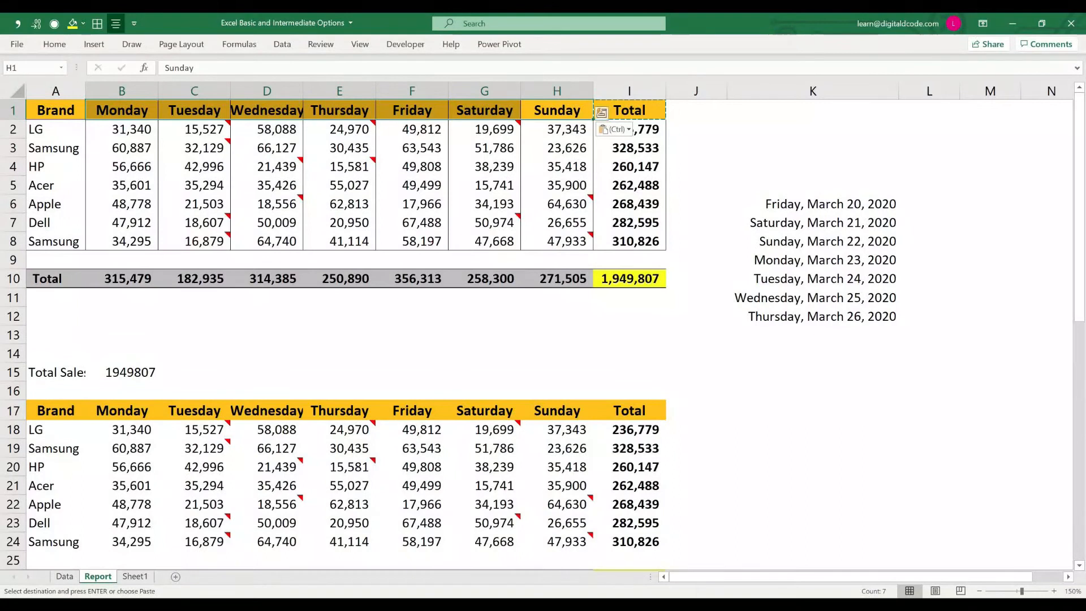
key("Escape")
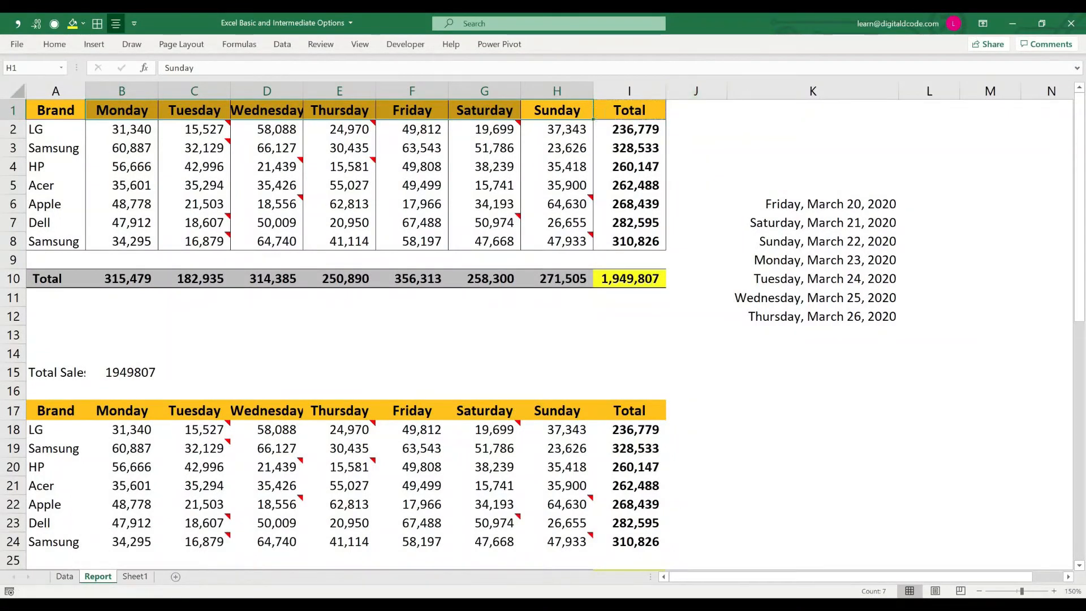
Step: Narrow column I slightly and AutoFit it to the grand total in I10
left_click_drag(666, 91, 660, 91)
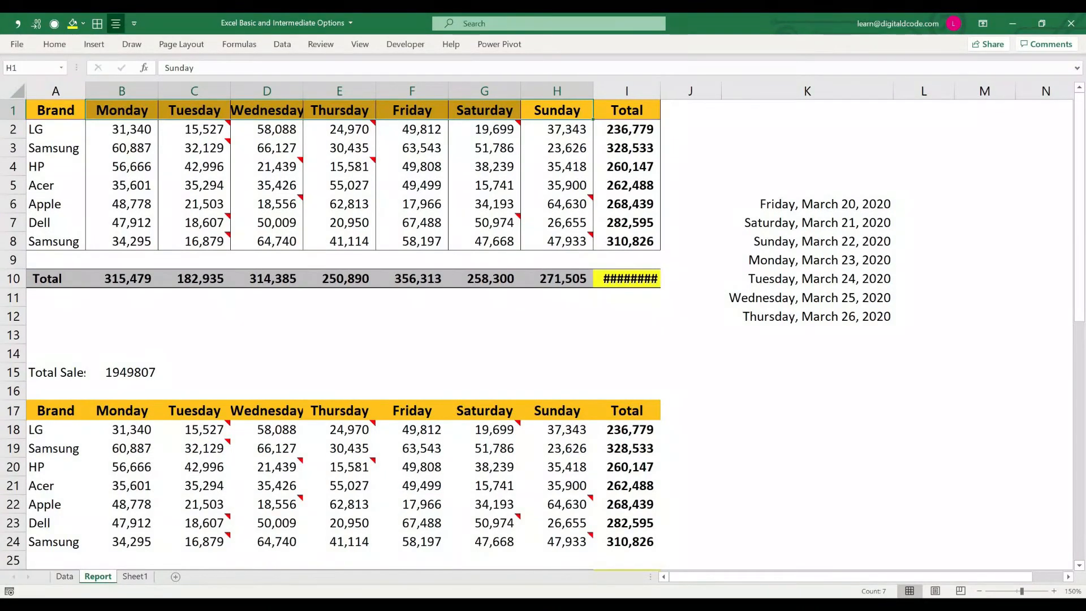
left_click(627, 278)
key("alt+o")
key("c")
key("a")
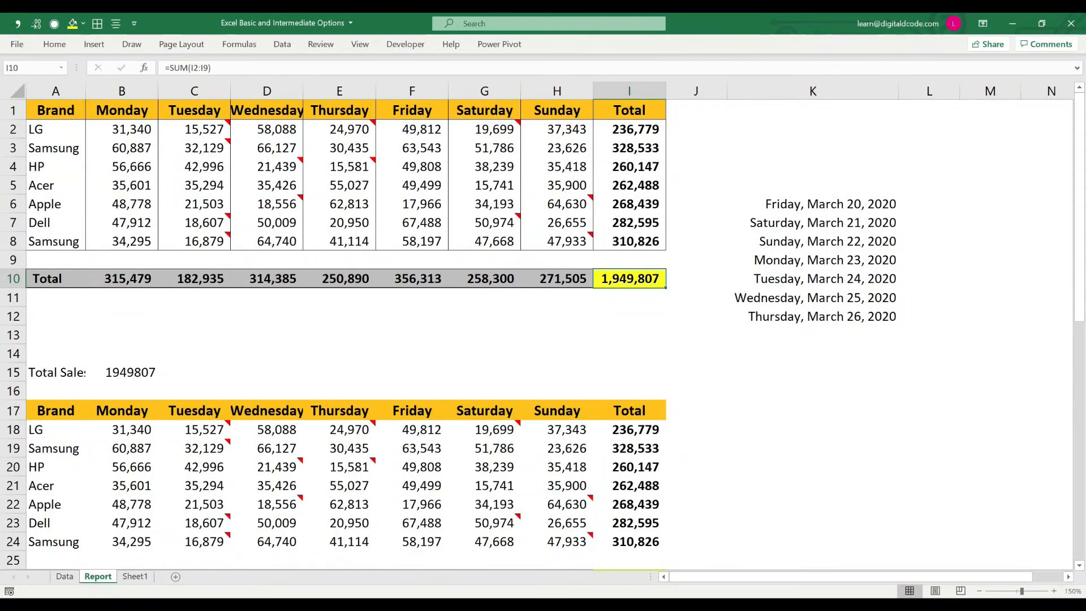
Step: Copy the grand total in I10, review the Paste Special operations, and close the dialog without pasting
key("ctrl+c")
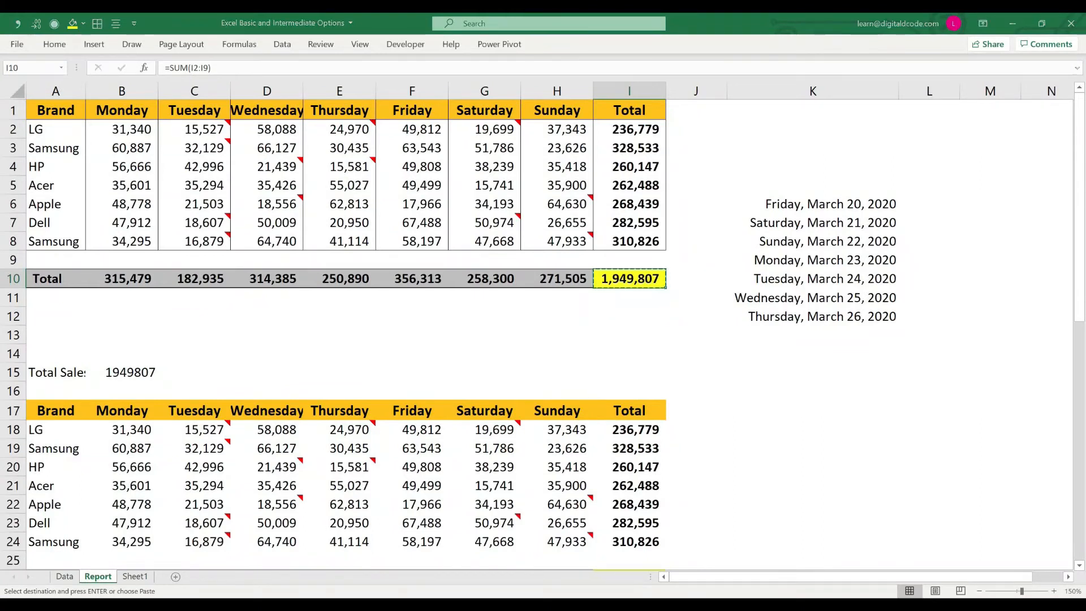
key("ctrl+alt+v")
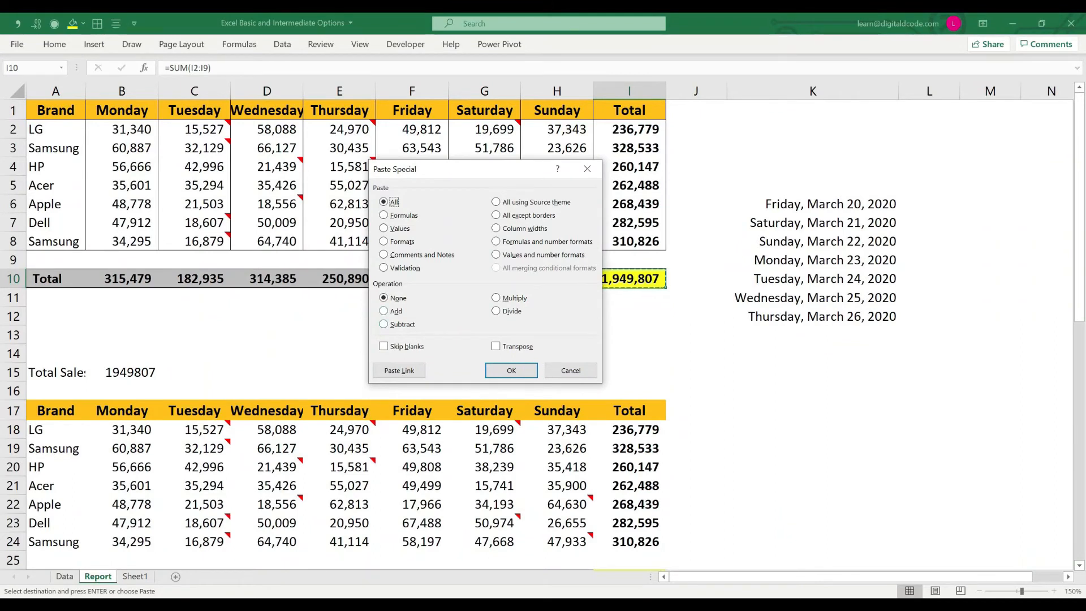
key("Escape")
key("Escape")
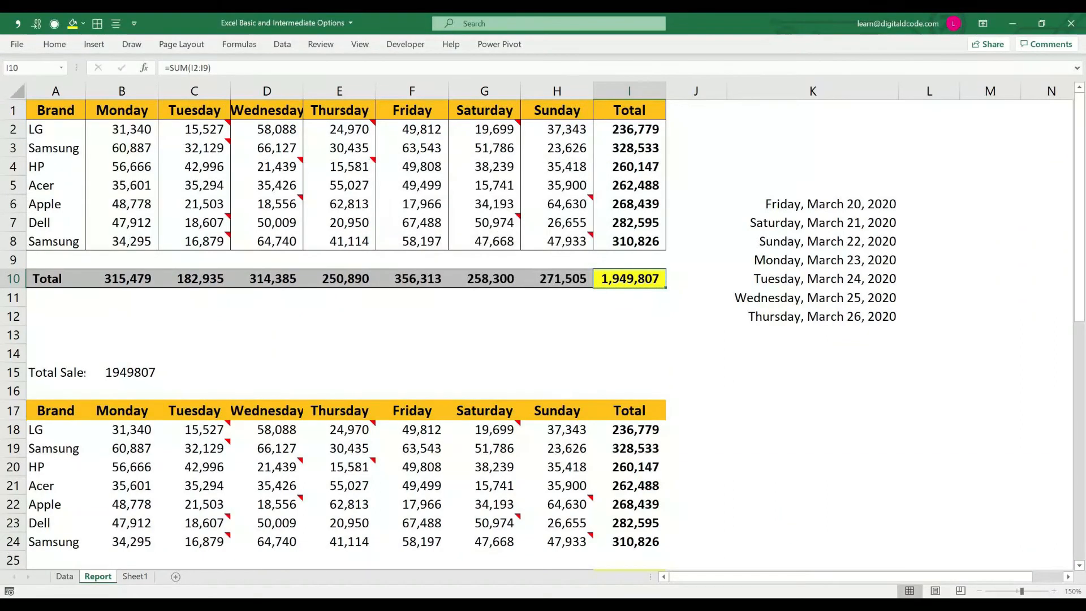
Step: Enter 15 in the empty cell L1
left_click_drag(122, 129, 557, 241)
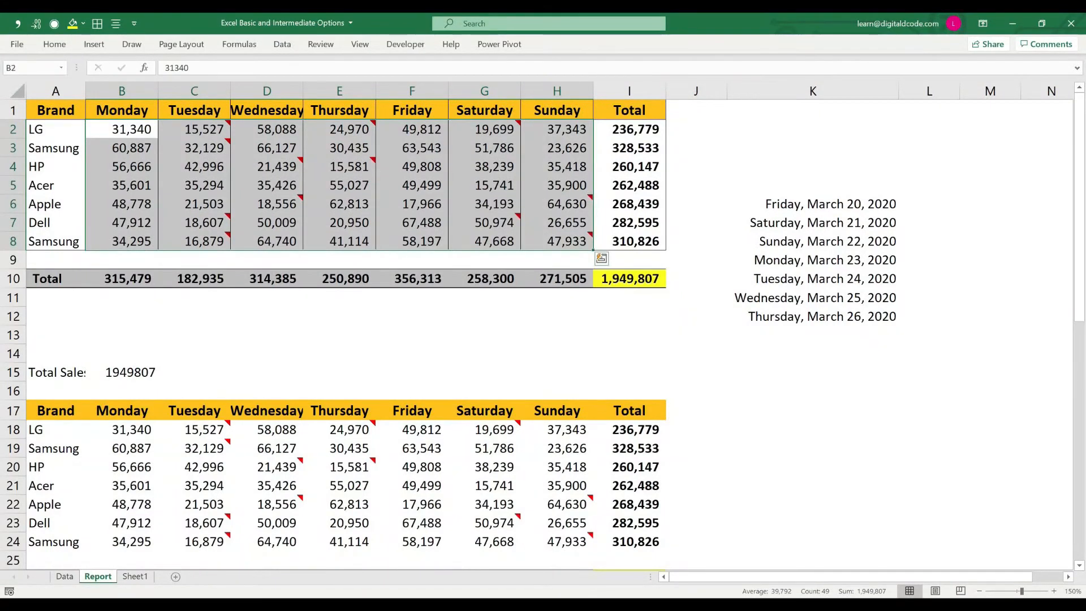
left_click(928, 110)
type("15")
key("Return")
left_click(929, 110)
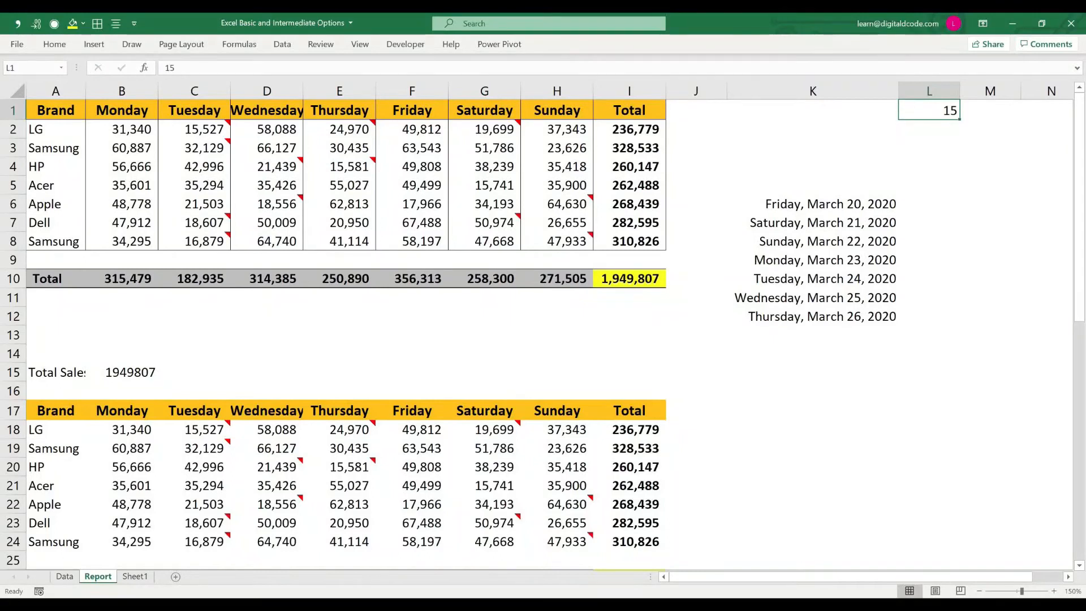
Step: Copy the value in L1 and divide the daily sales figures in B2:H8 by it using Paste Special
key("ctrl+c")
key("ctrl+Home")
key("Right")
key("Down")
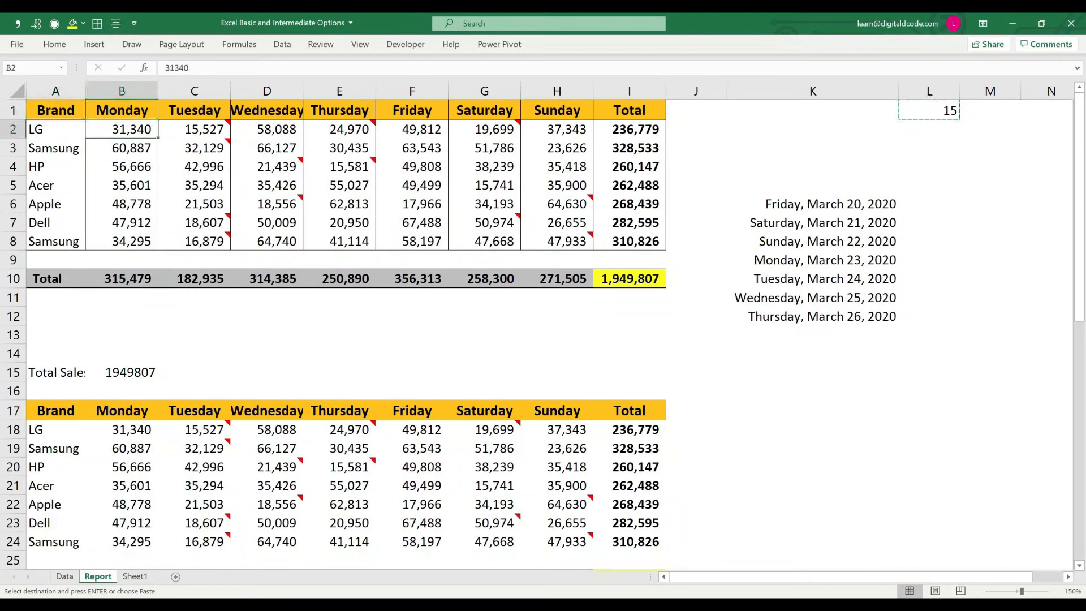
key("shift+Down")
key("shift+Down")
key("shift+Down")
key("shift+Down")
key("shift+Down")
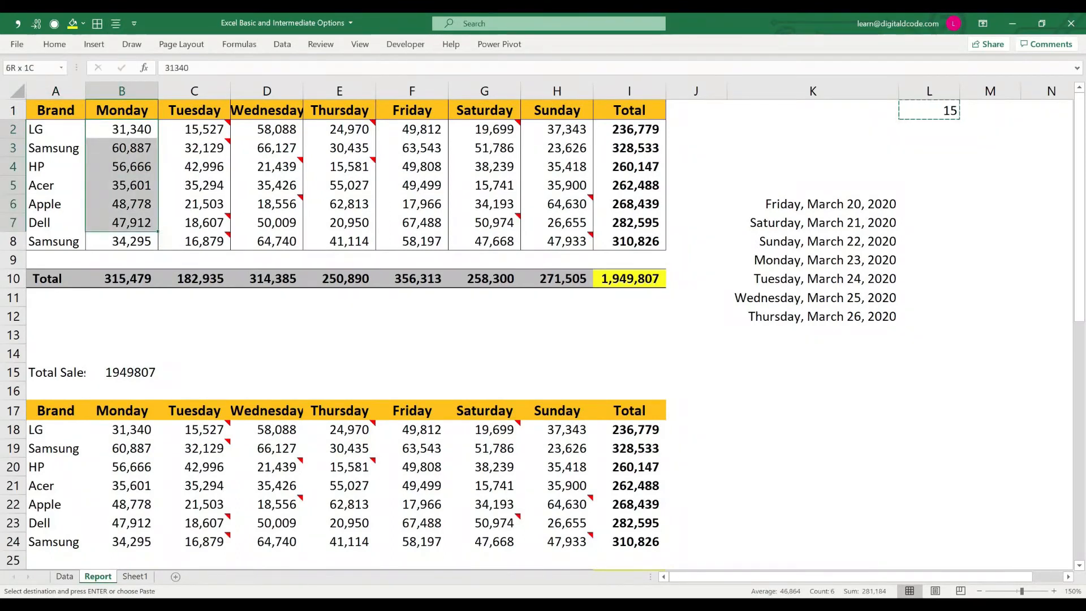
key("shift+Down")
key("shift+Right")
key("shift+Right")
key("shift+Right")
key("shift+Right")
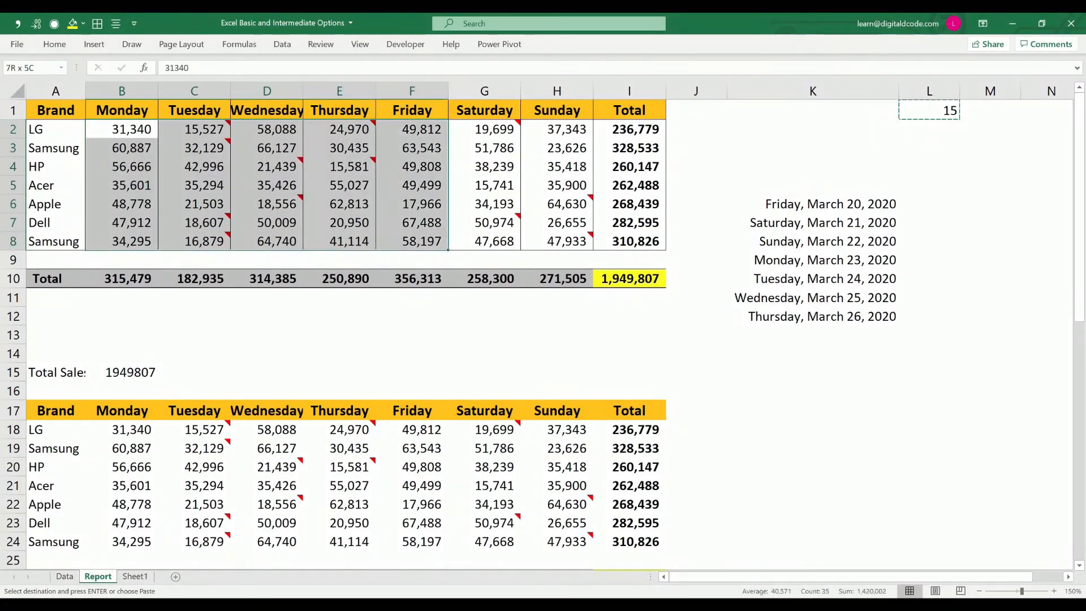
key("shift+Right")
key("shift+Right")
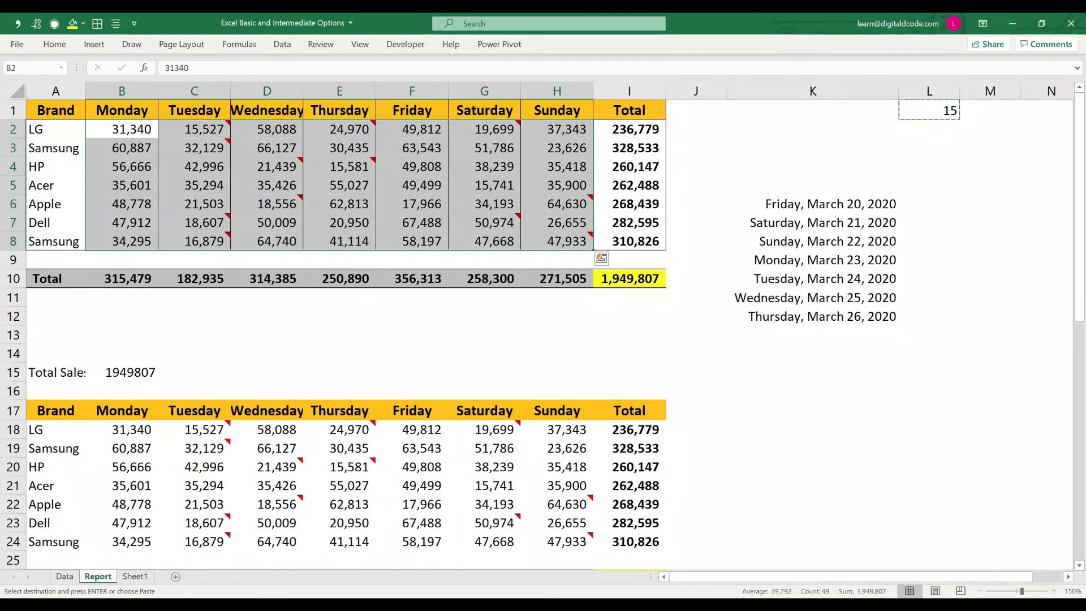
key("ctrl+alt+v")
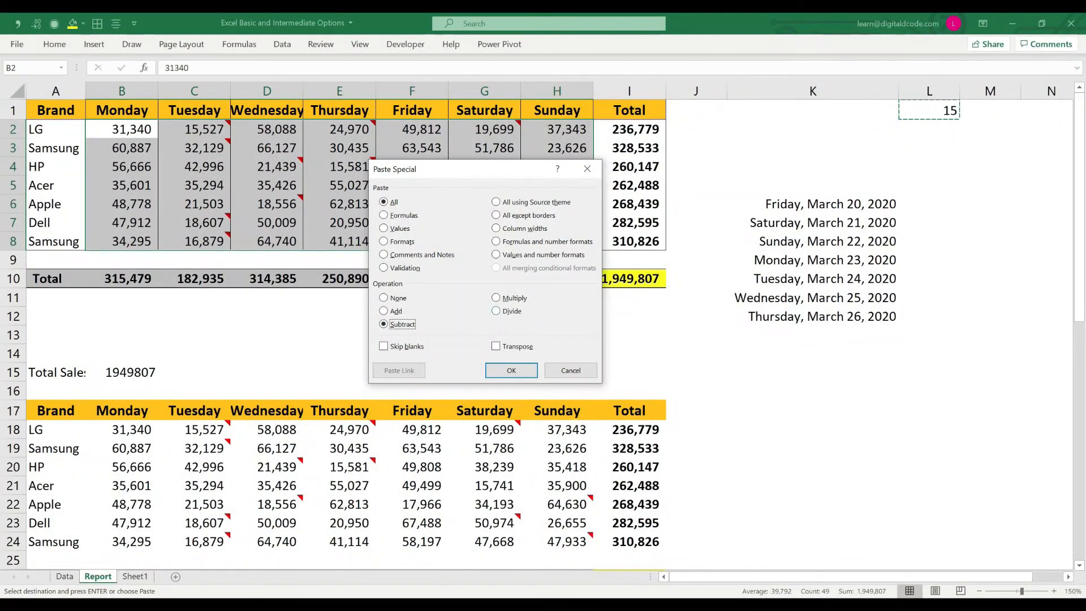
left_click(501, 311)
left_click(511, 369)
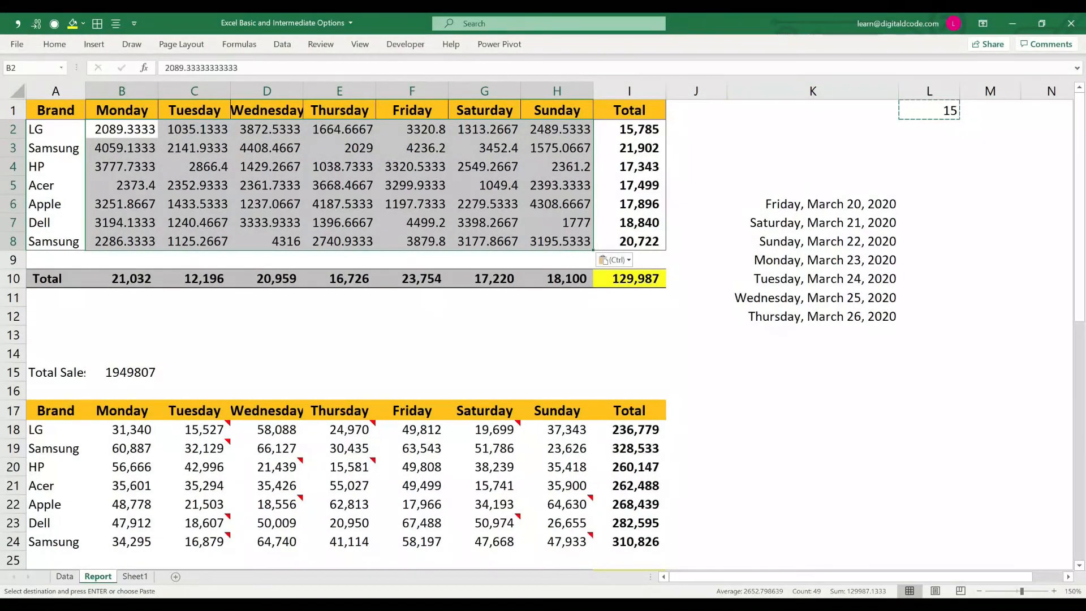
Step: Multiply the sales figures in B2:H8 by the copied value from L1 using Paste Special
left_click(929, 111)
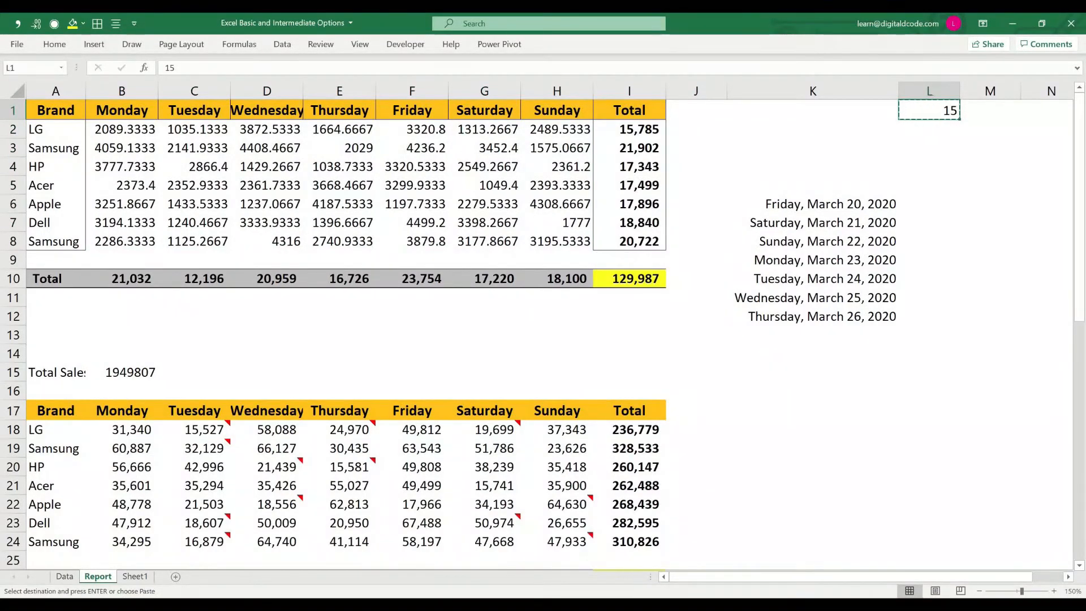
left_click_drag(122, 129, 557, 242)
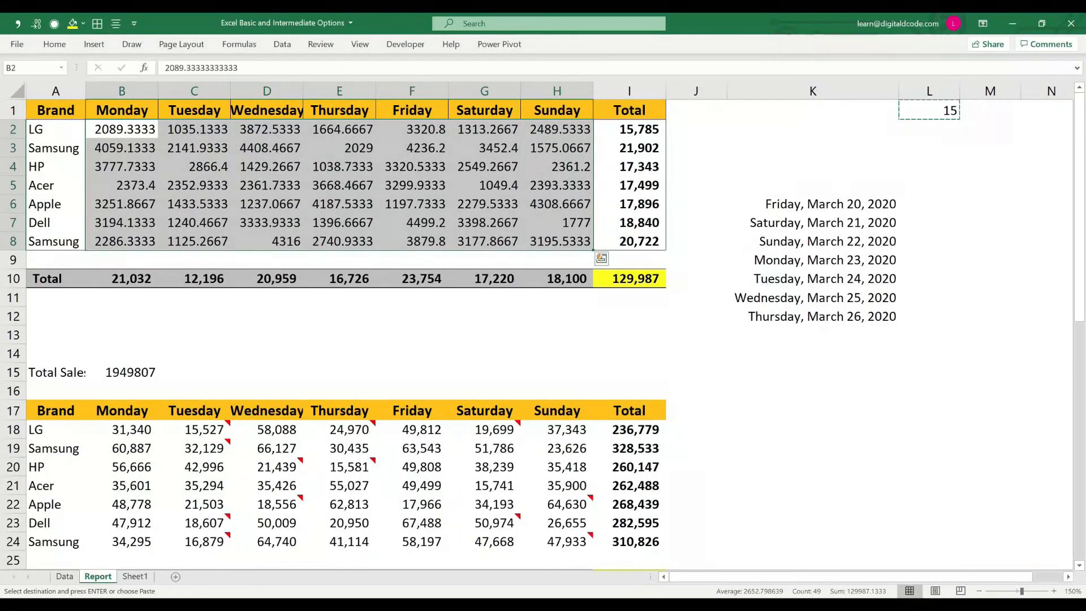
key("ctrl+alt+v")
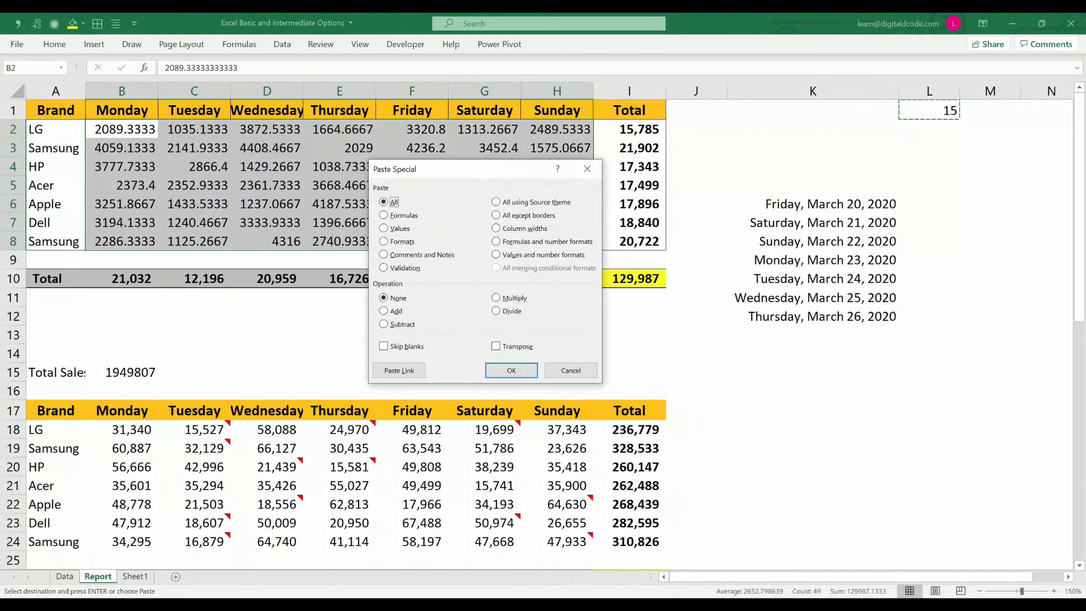
key("alt+m")
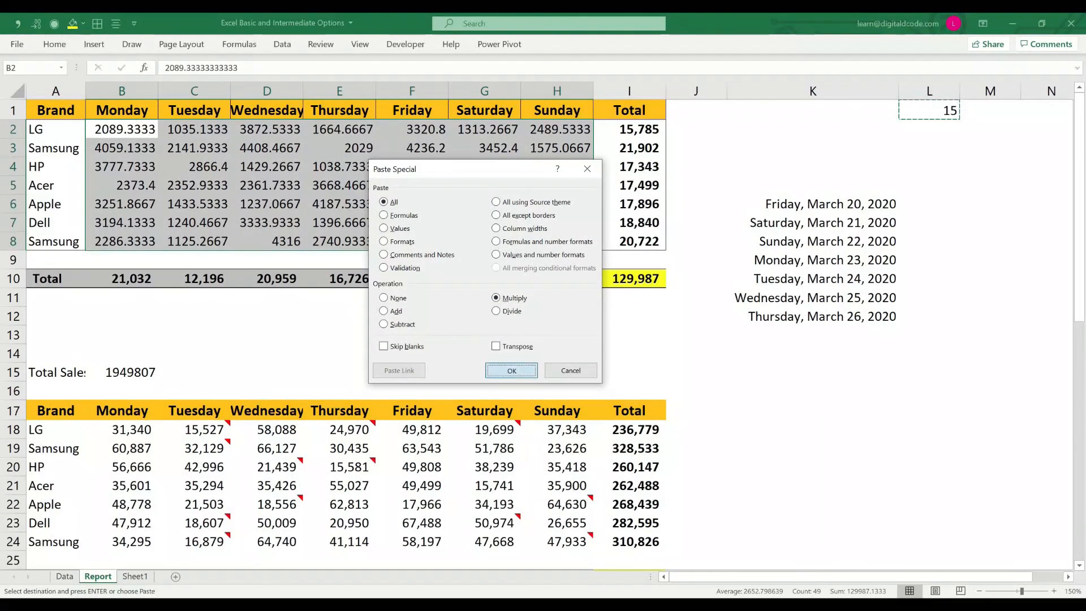
key("Return")
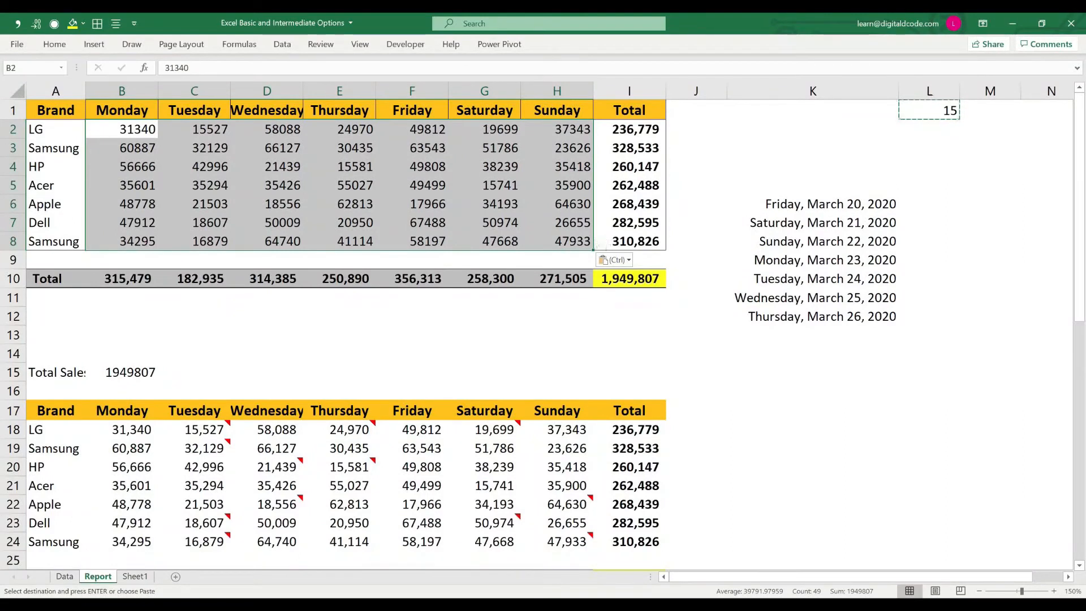
left_click(484, 372)
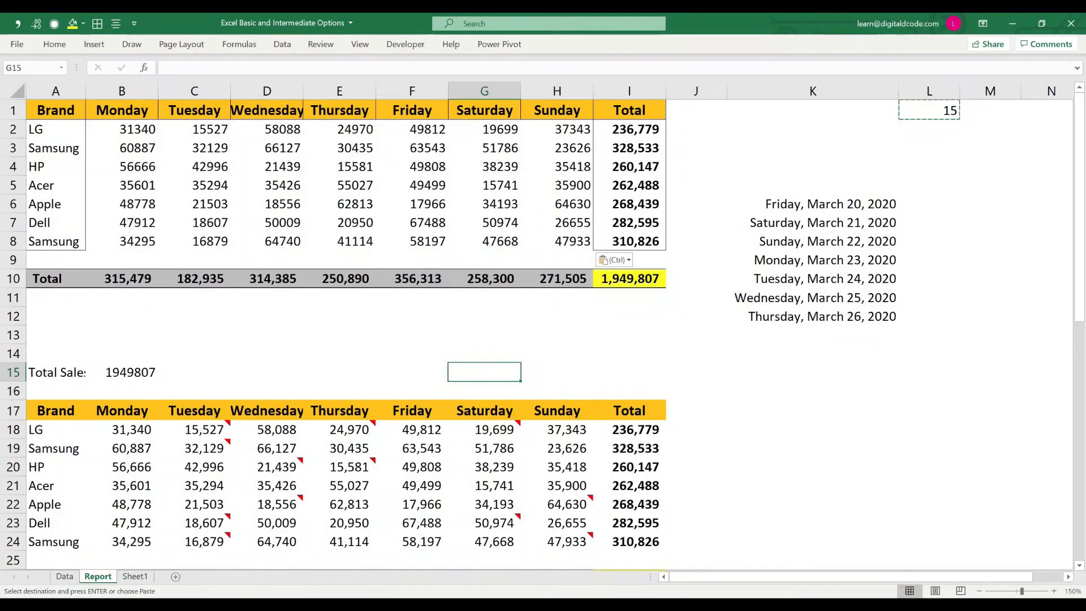
Step: Replace the value in L1 with 10000
left_click(928, 110)
type("1")
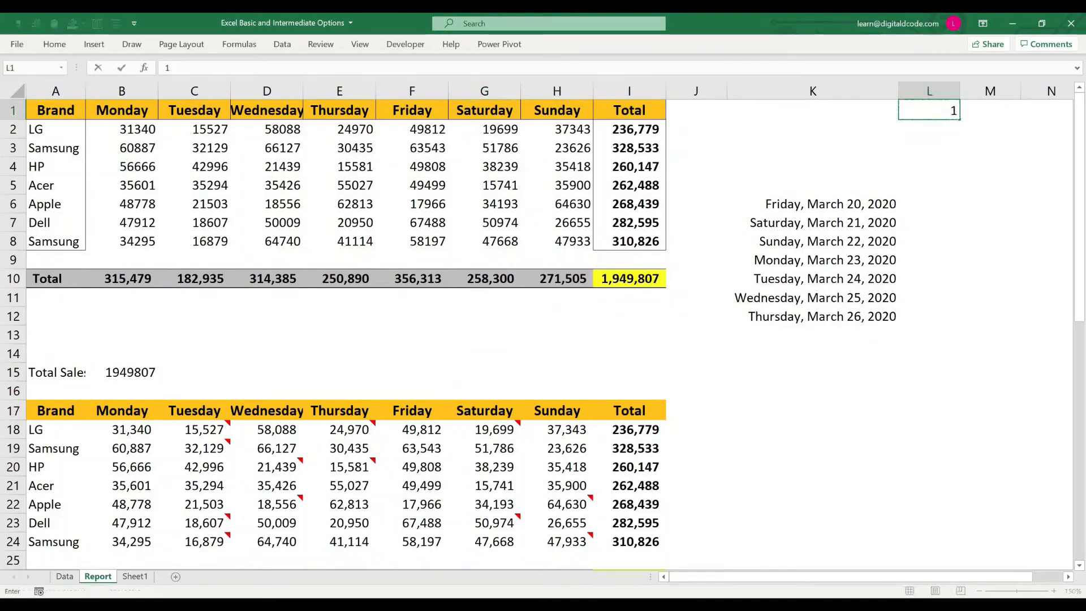
type("0000")
key("ctrl+Return")
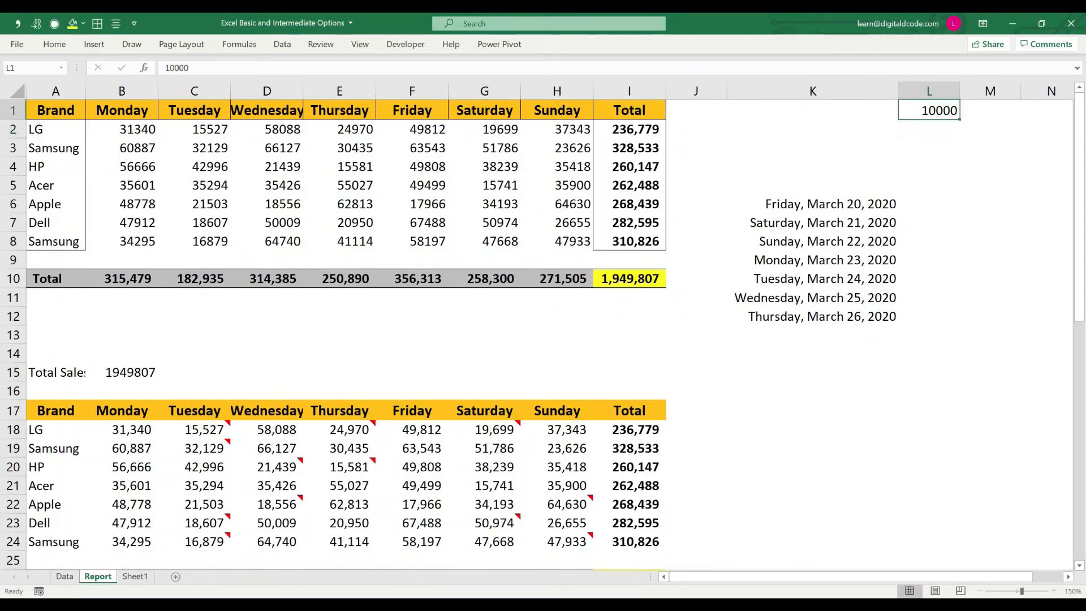
Step: Copy L1 and subtract its value from the sales figures in B2:H8 using Paste Special
key("ctrl+c")
left_click_drag(121, 129, 557, 241)
key("ctrl+alt+v")
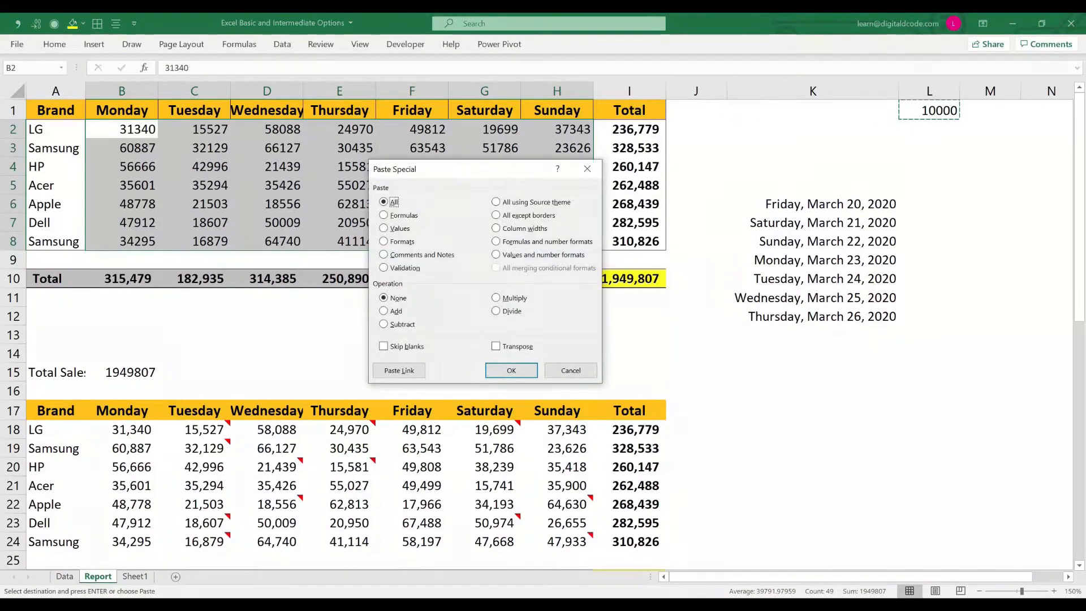
key("alt+s")
left_click_drag(467, 170, 518, 200)
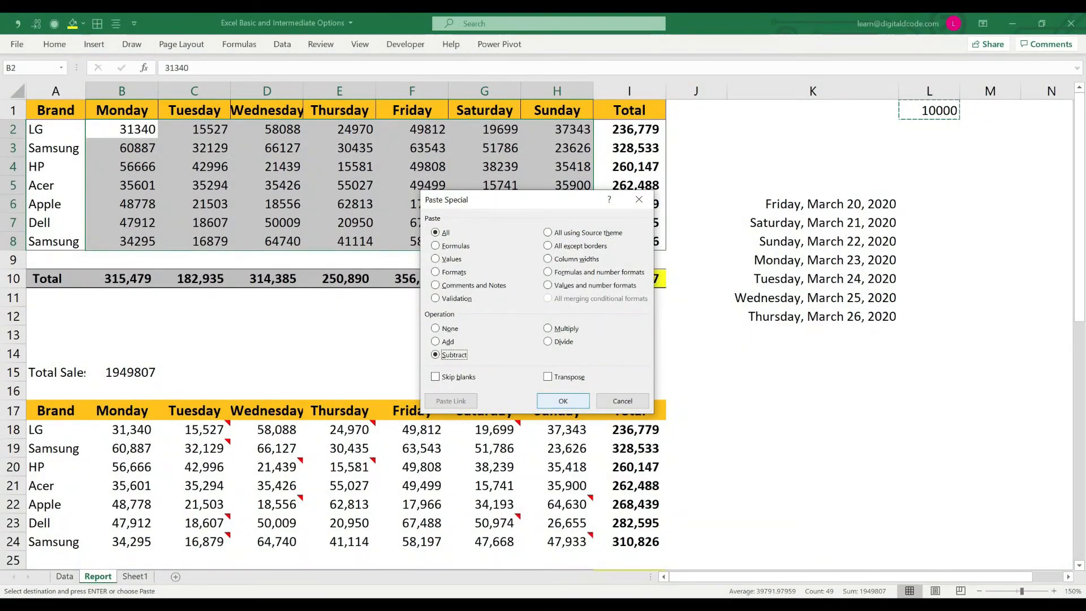
left_click(563, 400)
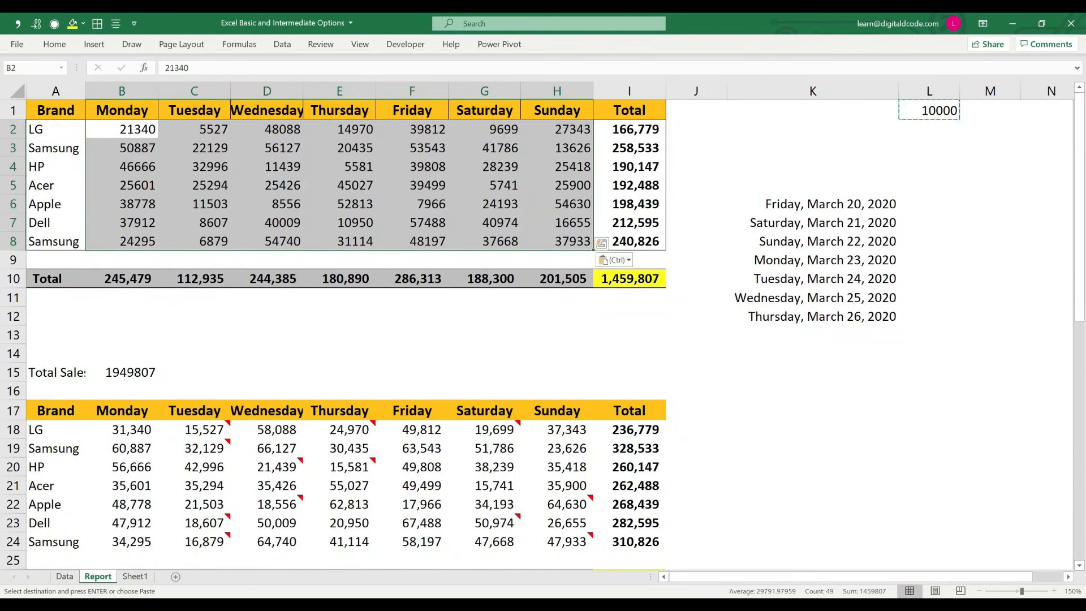
key("ctrl+alt+v")
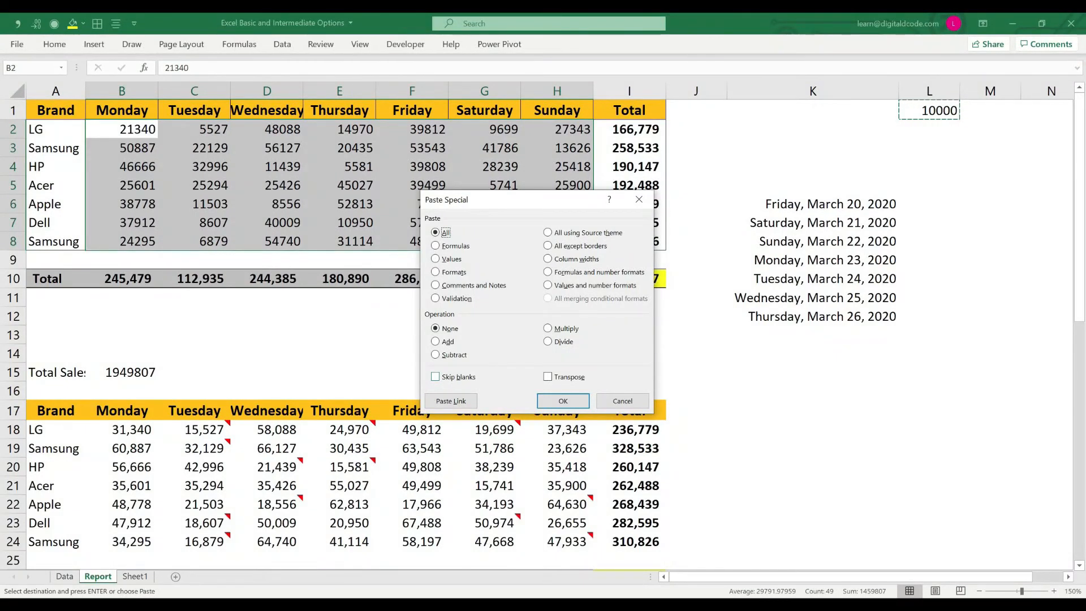
key("Escape")
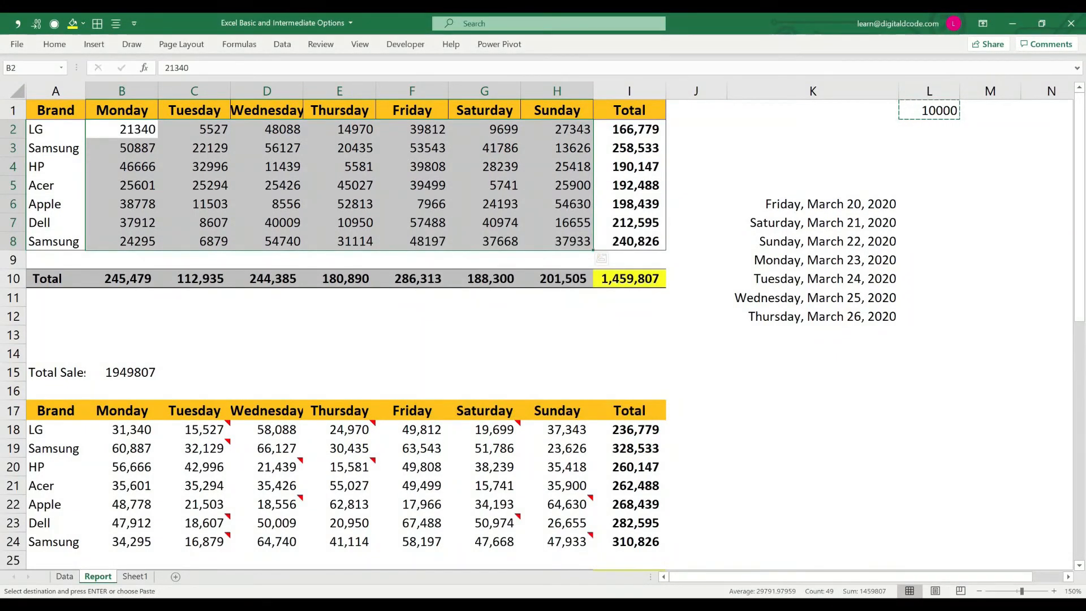
key("Escape")
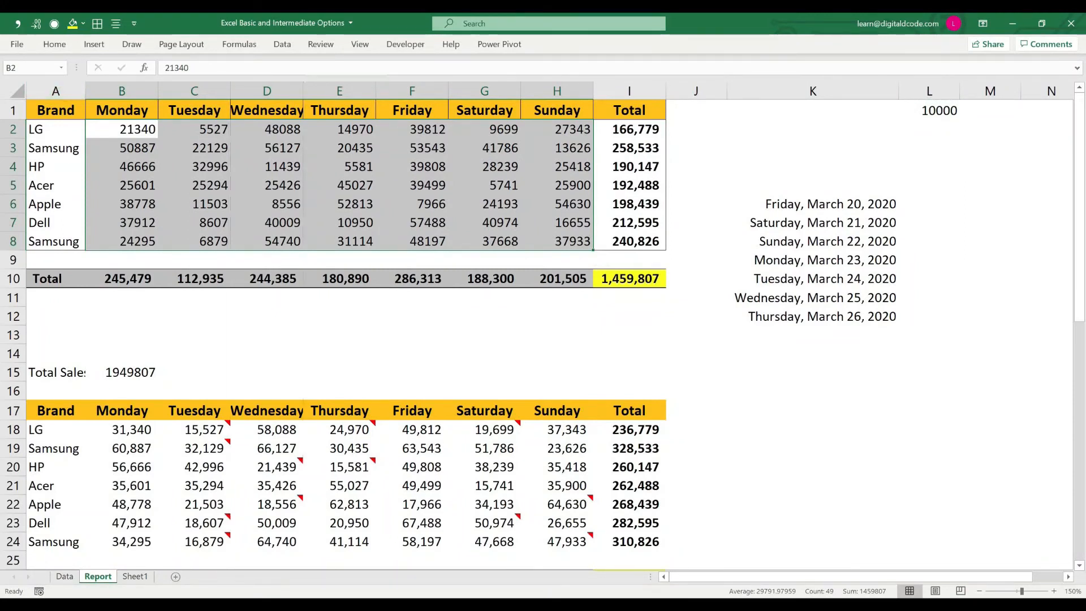
Step: Auto-fit the width of column D and clear the Wednesday, Friday and Sunday sales figures in rows 18 to 24
double_click(303, 91)
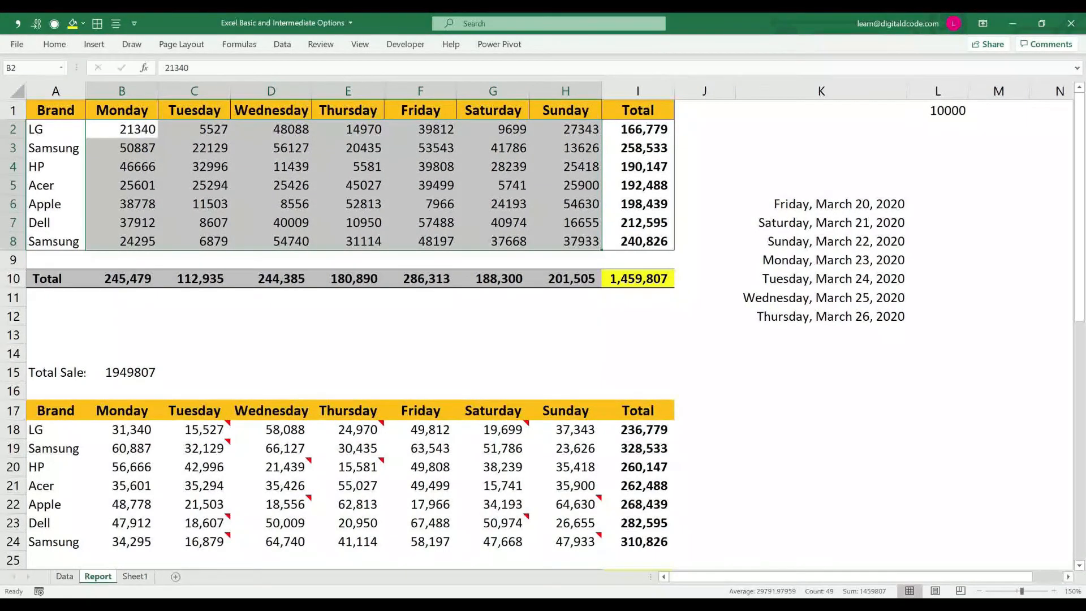
left_click_drag(271, 429, 271, 541)
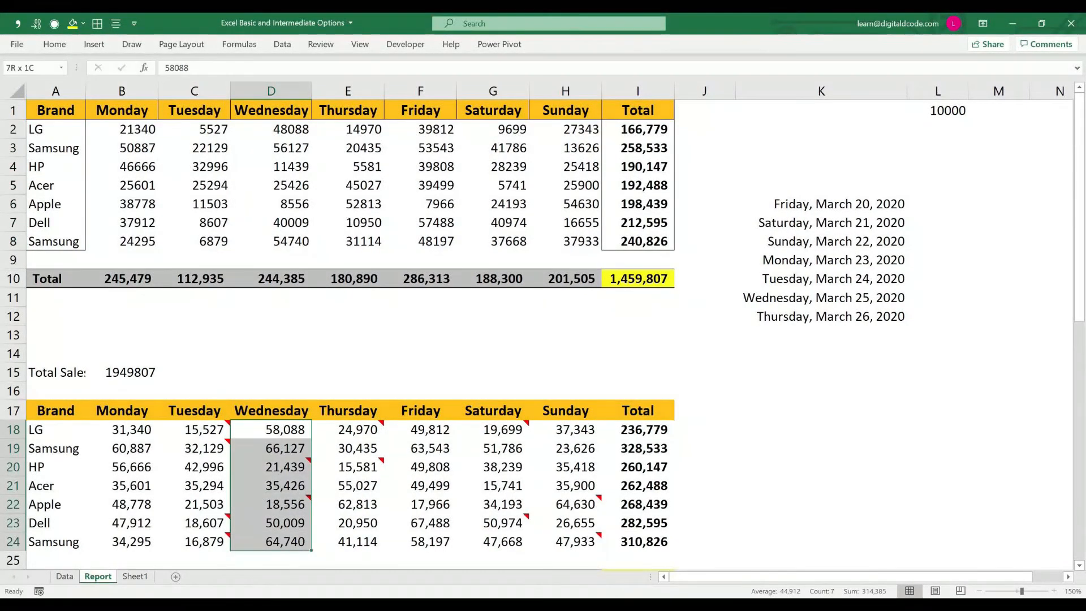
key("Delete")
left_click_drag(420, 429, 420, 541)
key("Delete")
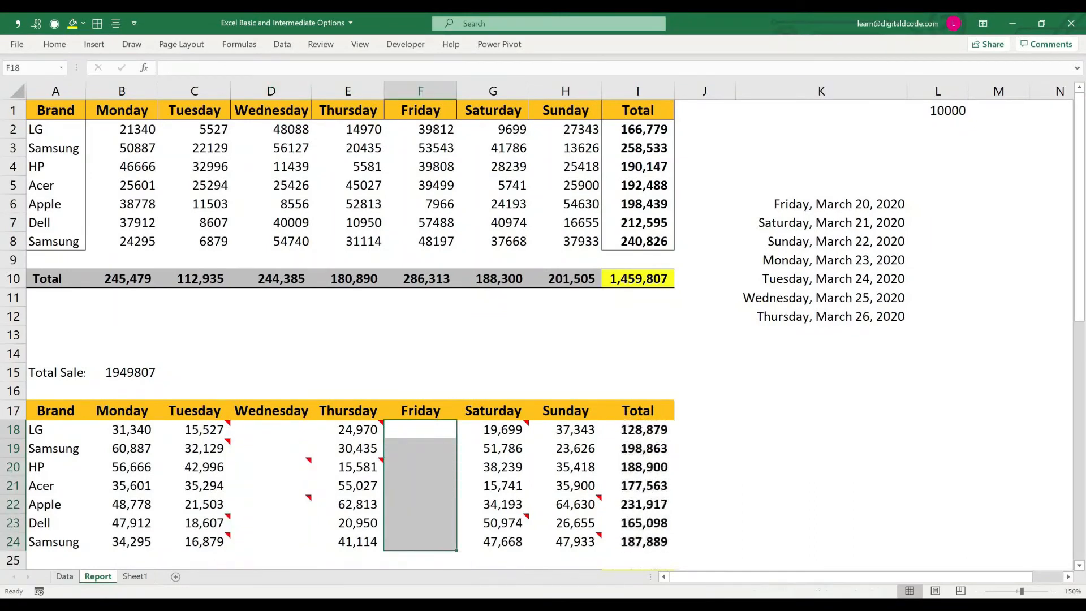
left_click_drag(565, 429, 565, 541)
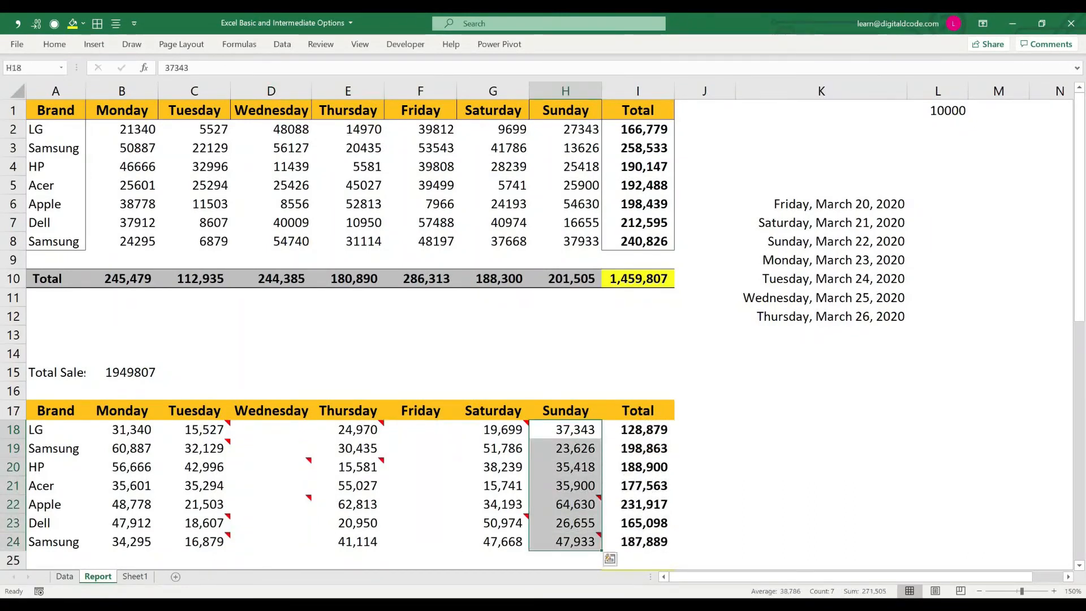
key("Delete")
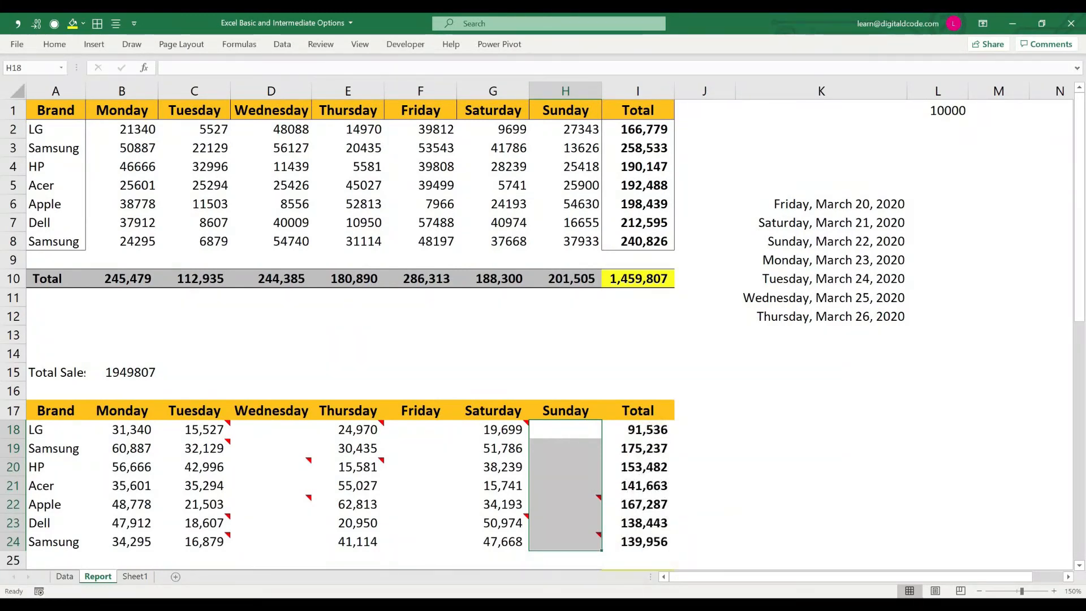
Step: Copy the lower table's daily sales figures in B18:H24, including the blank columns
left_click_drag(55, 429, 565, 541)
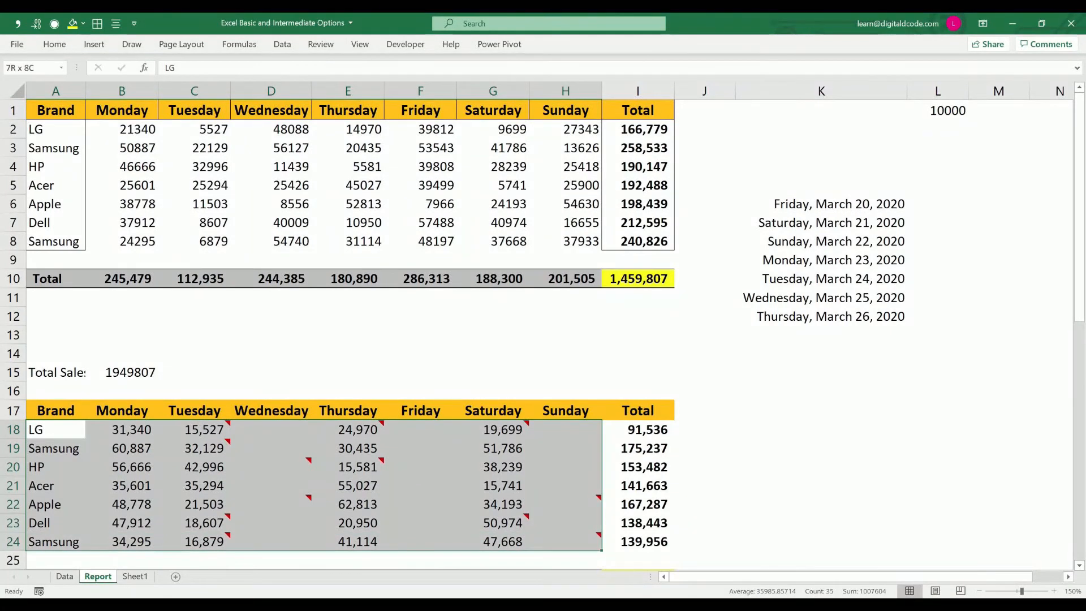
left_click_drag(132, 429, 565, 484)
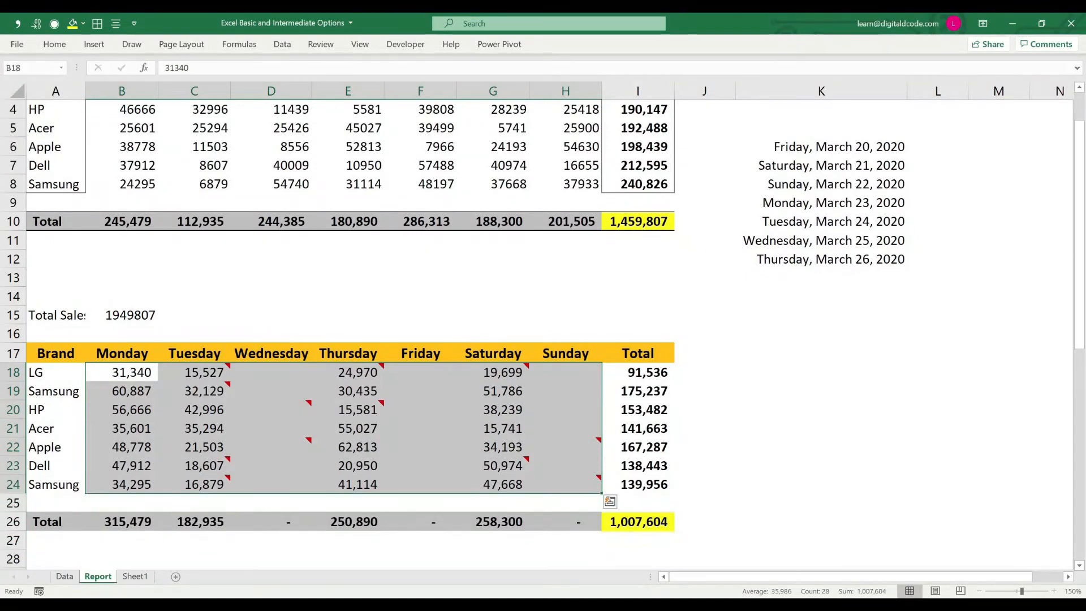
scroll(565, 484, "up", 1)
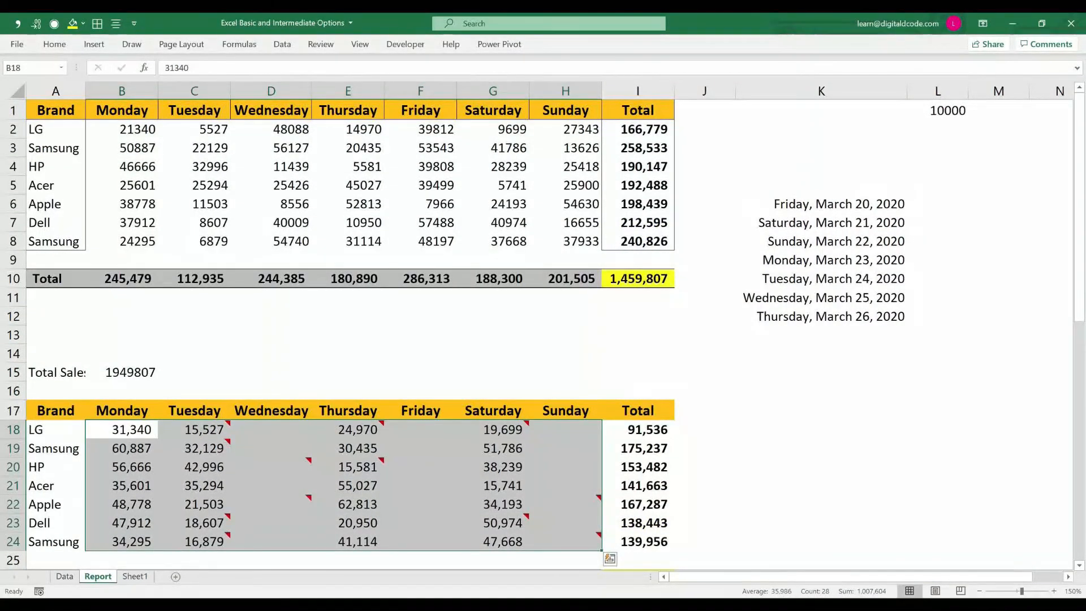
key("ctrl+q")
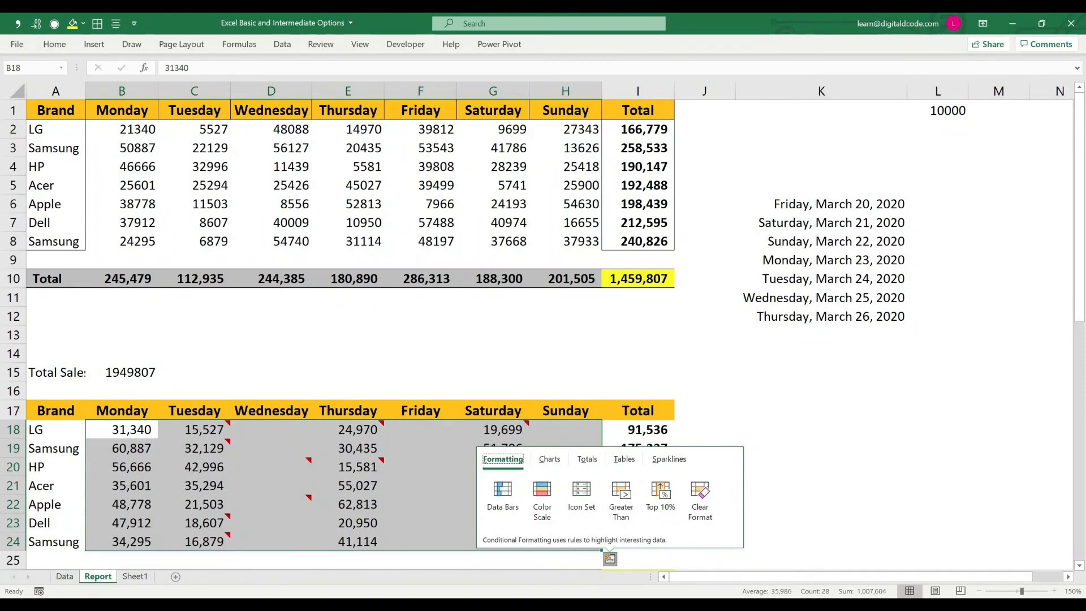
key("Escape")
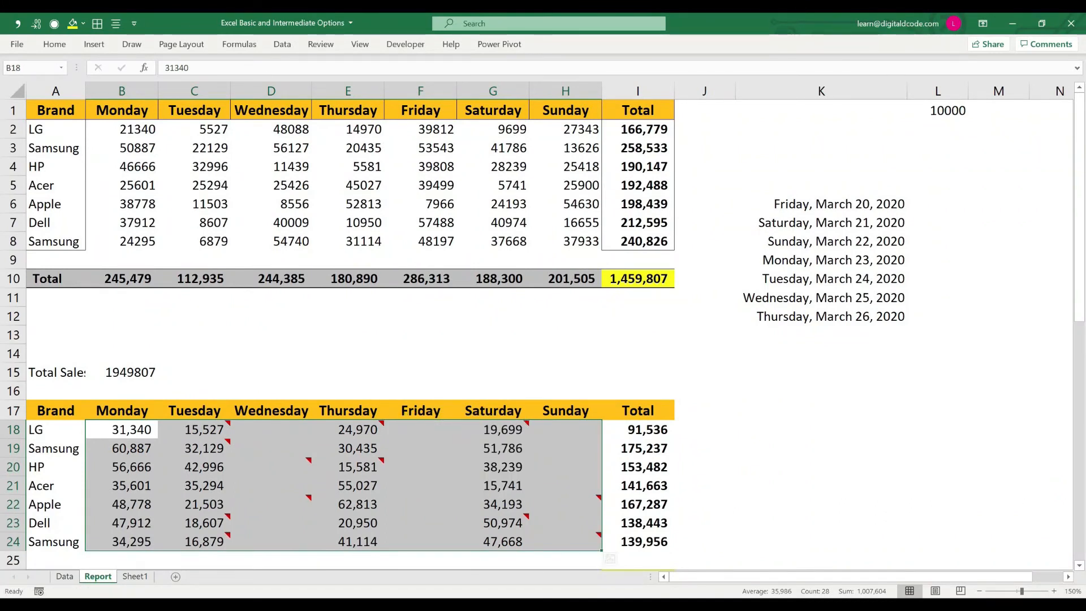
key("ctrl+c")
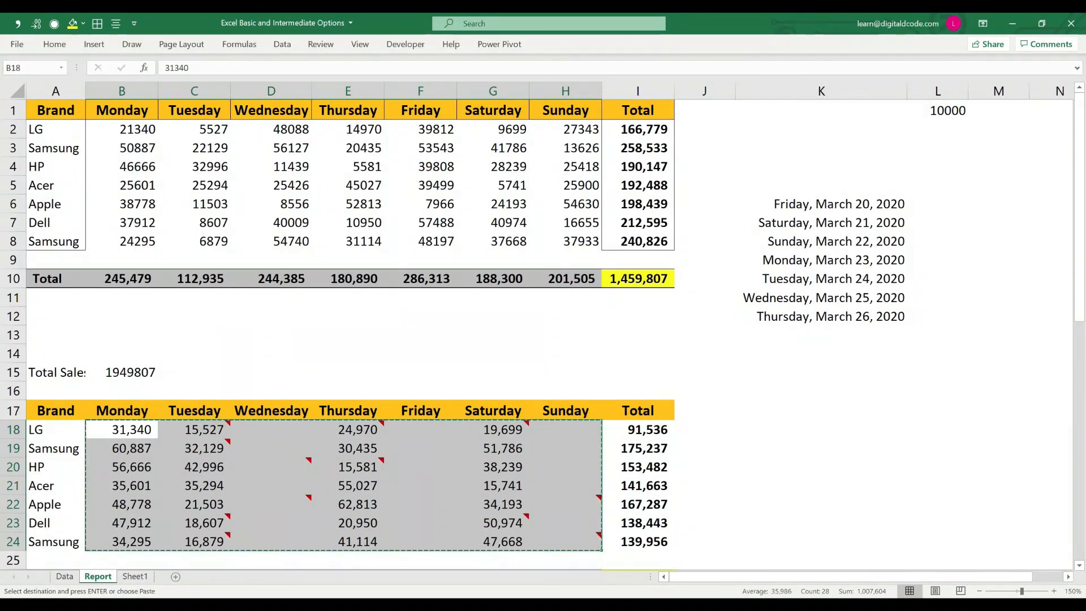
Step: Try a normal paste of the copied figures over the upper table starting at B2, and undo it
left_click(122, 129)
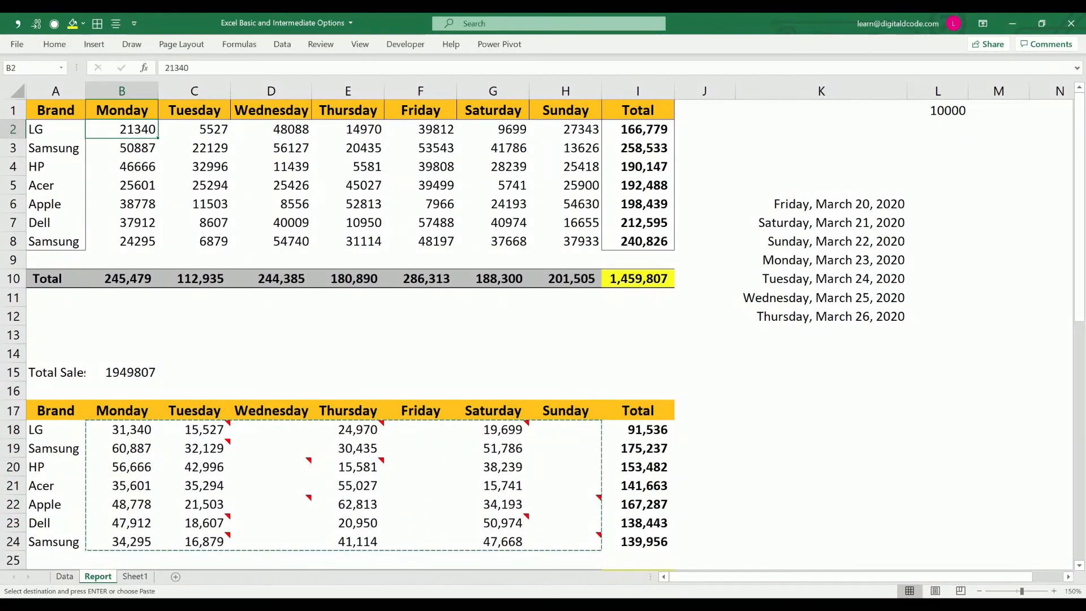
key("ctrl+v")
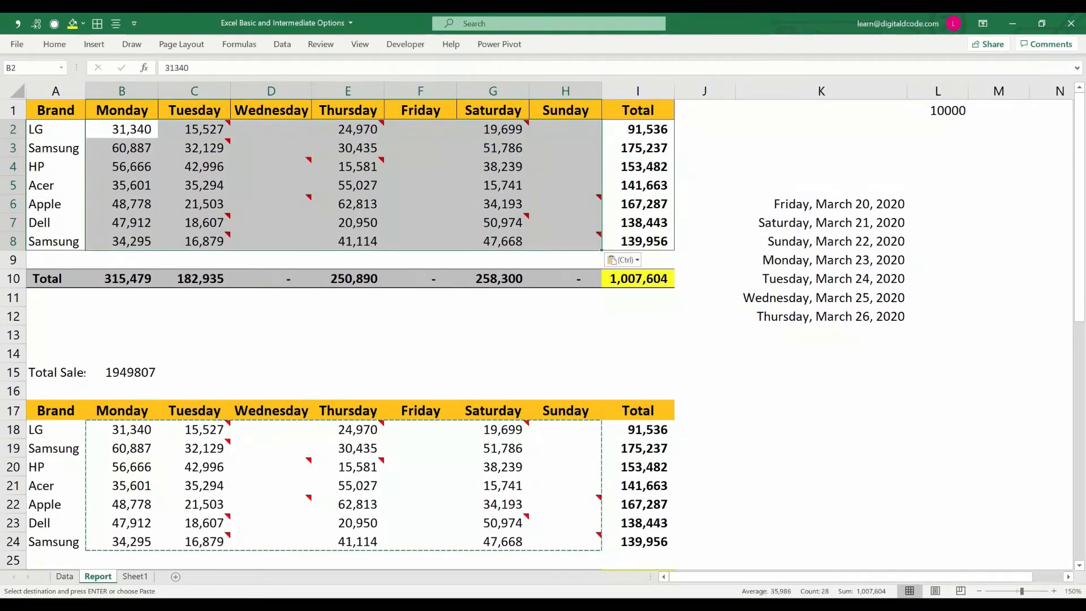
key("ctrl+z")
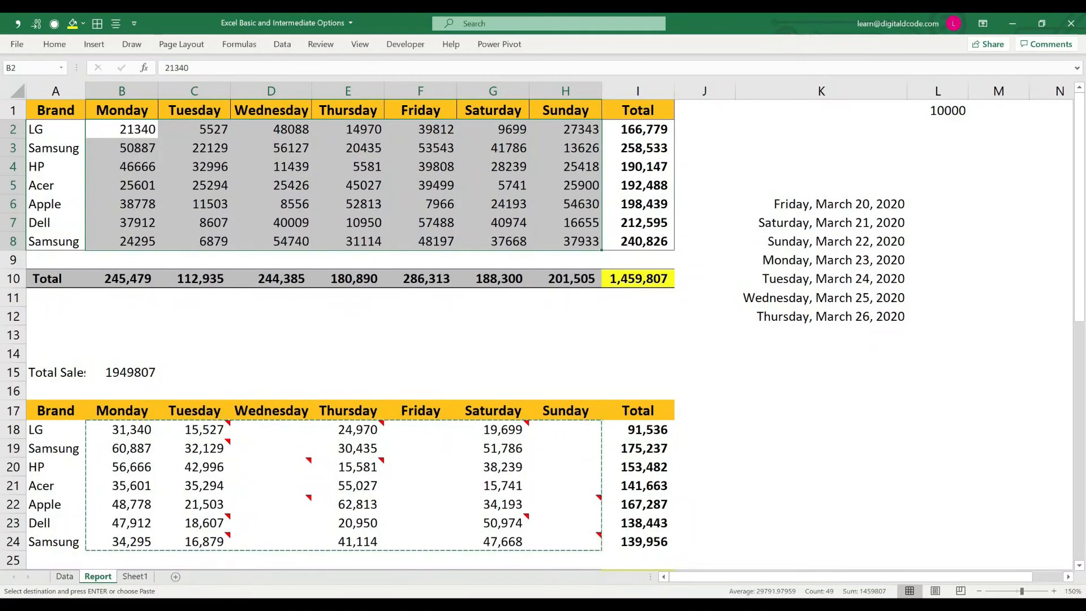
Step: Paste the copied B18:H24 figures over the upper table from B2 using Paste Special with Skip blanks
left_click_drag(122, 430, 601, 532)
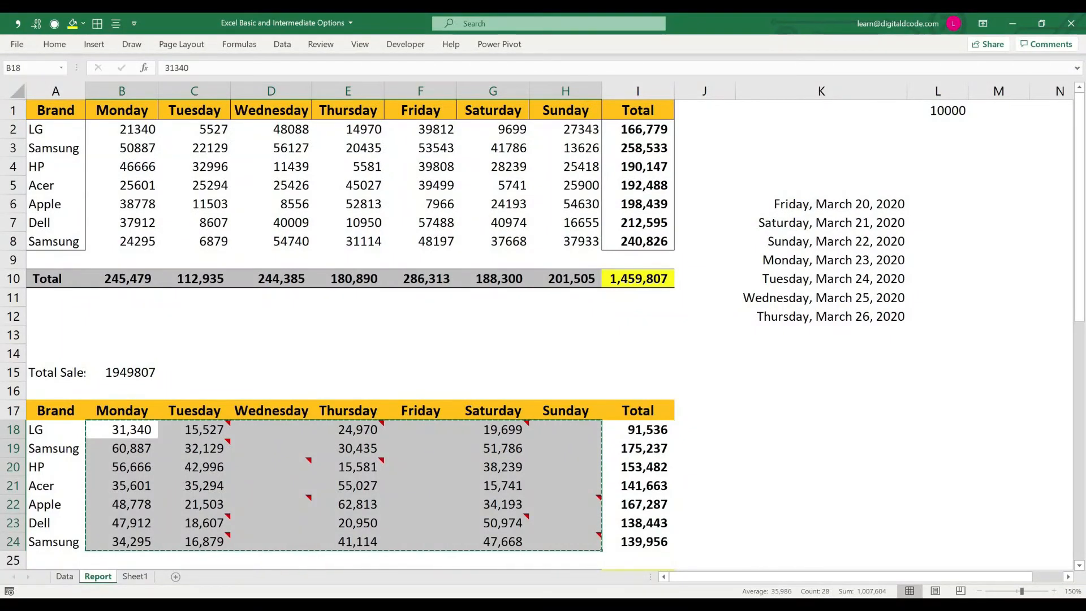
key("Up")
key("Up")
key("Up")
key("Up")
key("Up")
key("Up")
key("Up")
key("Up")
key("Up")
key("Up")
key("Up")
key("Up")
key("Up")
key("Up")
key("Up")
key("Up")
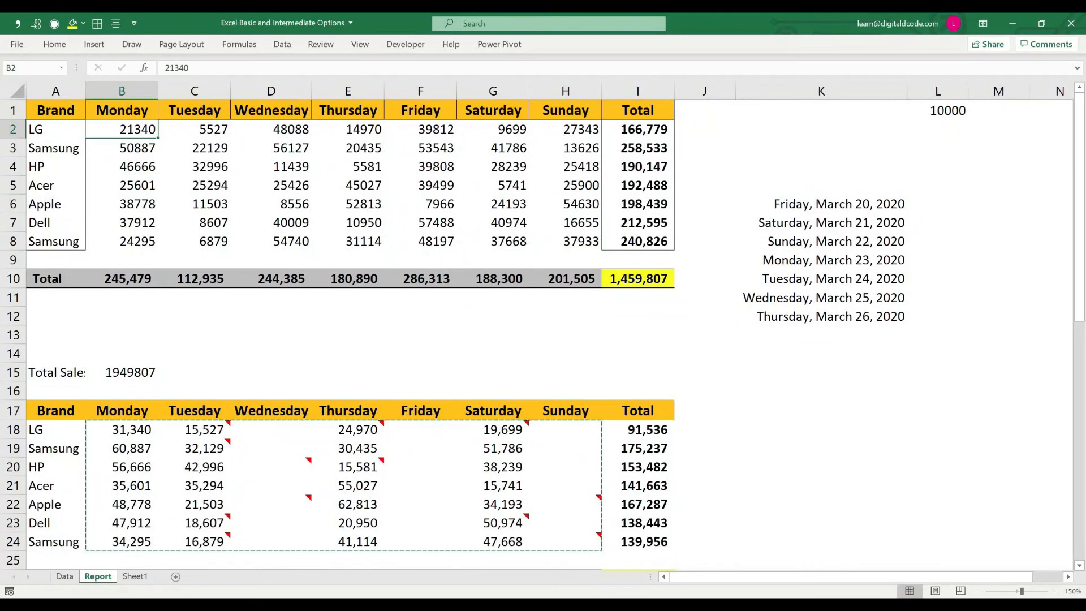
key("ctrl+alt+v")
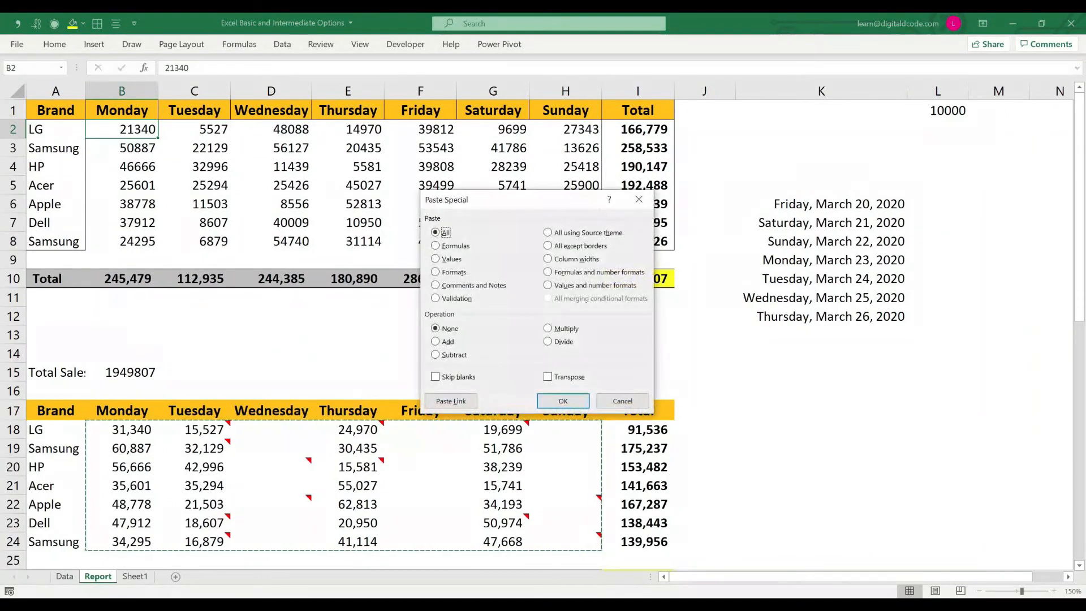
key("alt+b")
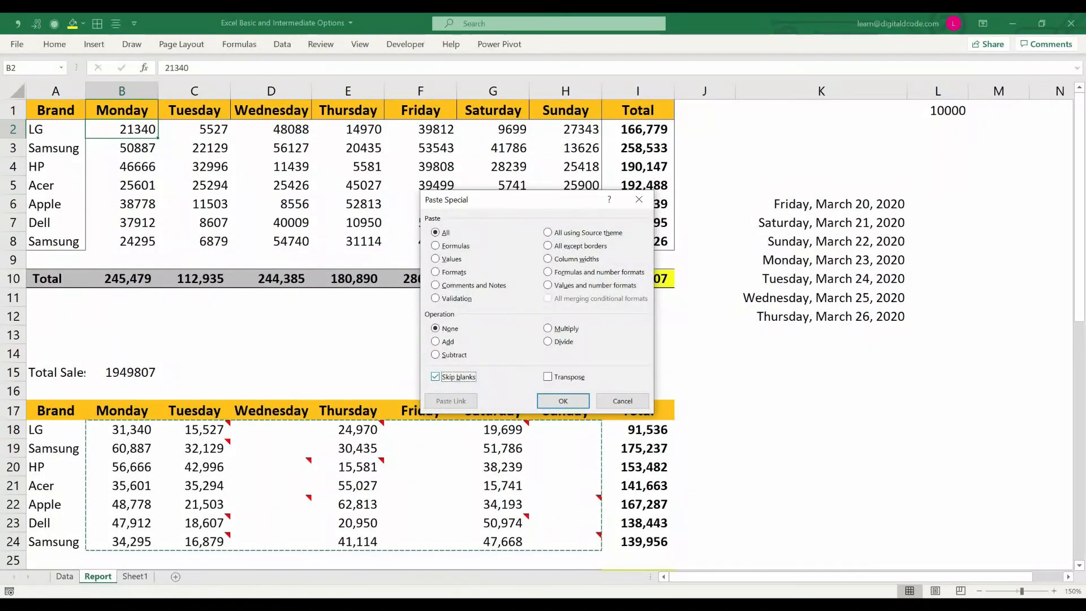
key("Return")
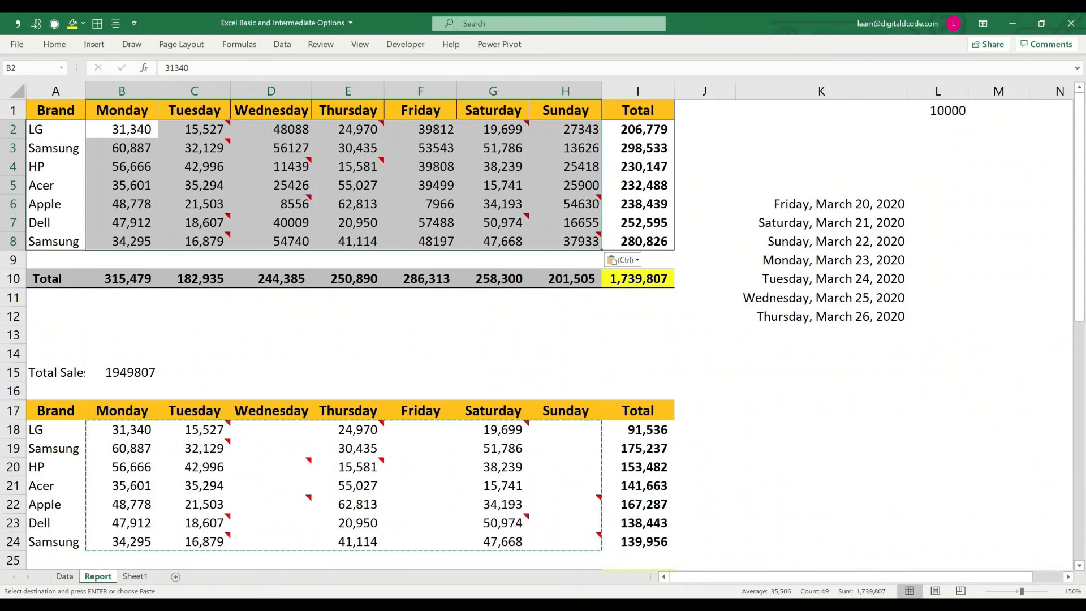
key("Escape")
Step: Insert nine blank rows at row 13, between the upper table and the Total Sales line
left_click(271, 335)
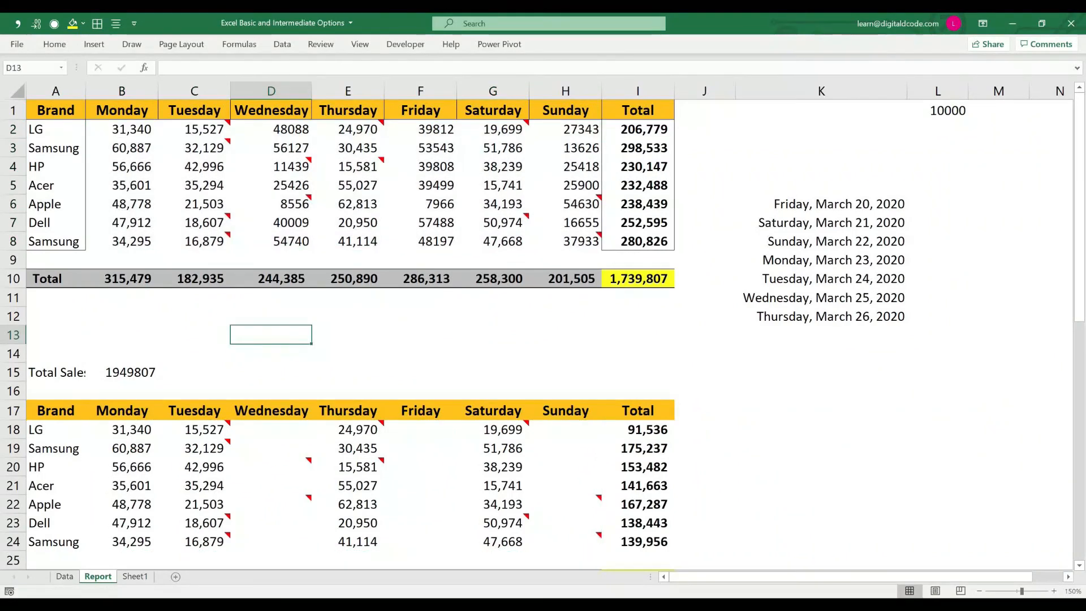
key("shift+space")
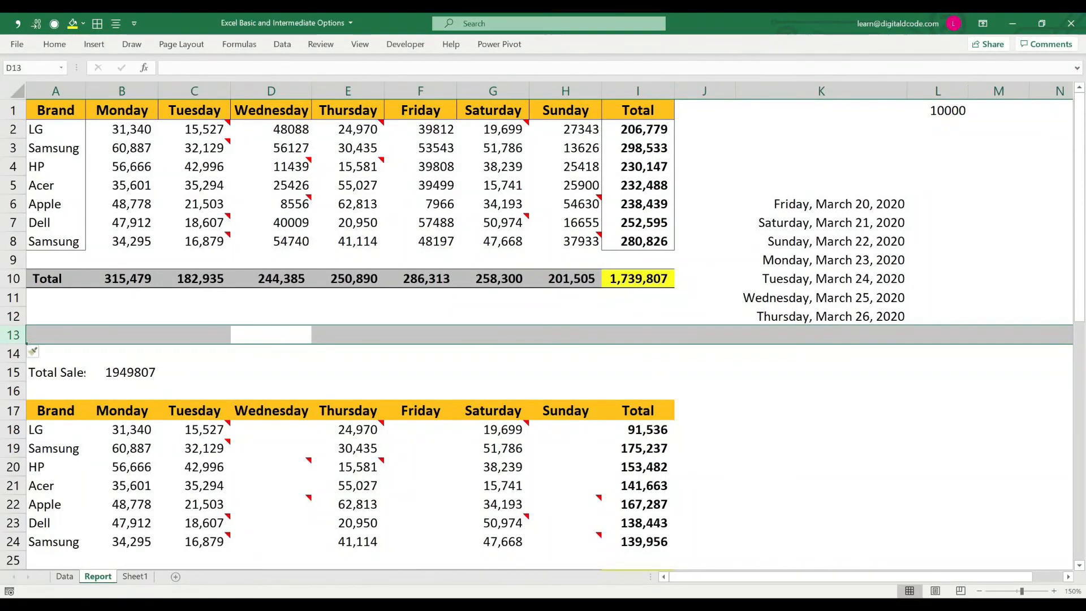
key("ctrl+shift+plus")
key("ctrl+shift+plus")
key("ctrl+shift+plus")
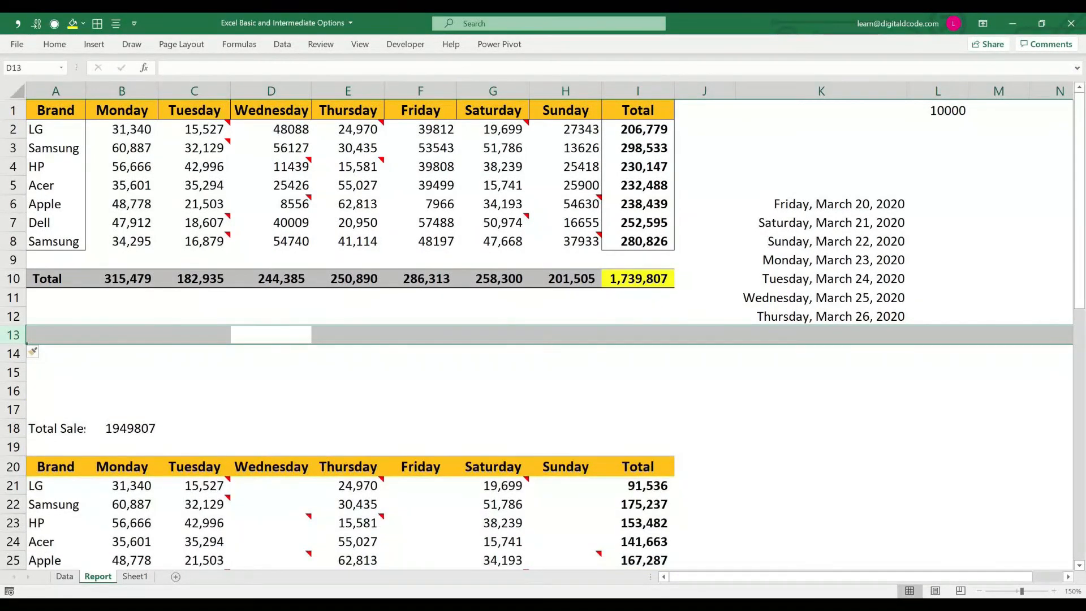
key("ctrl+shift+plus")
key("ctrl+shift+plus")
key("ctrl+shift+plus")
key("ctrl+shift+plus")
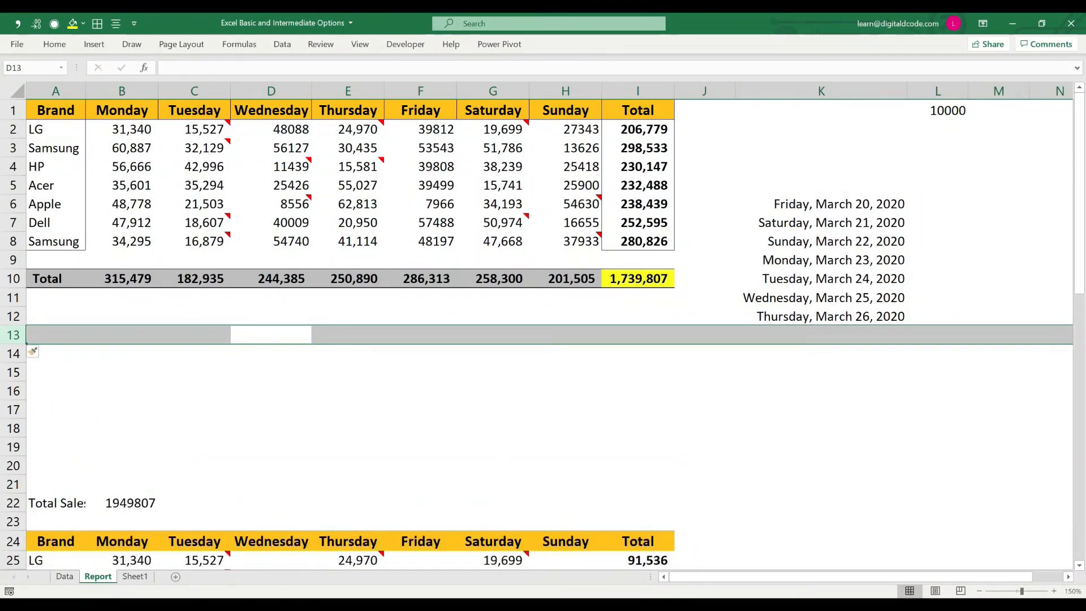
key("ctrl+shift+plus")
key("ctrl+shift+plus")
Step: Copy the weekday headers in B1:H1 and paste them vertically from K14 using Paste Special with Transpose
left_click_drag(122, 110, 566, 111)
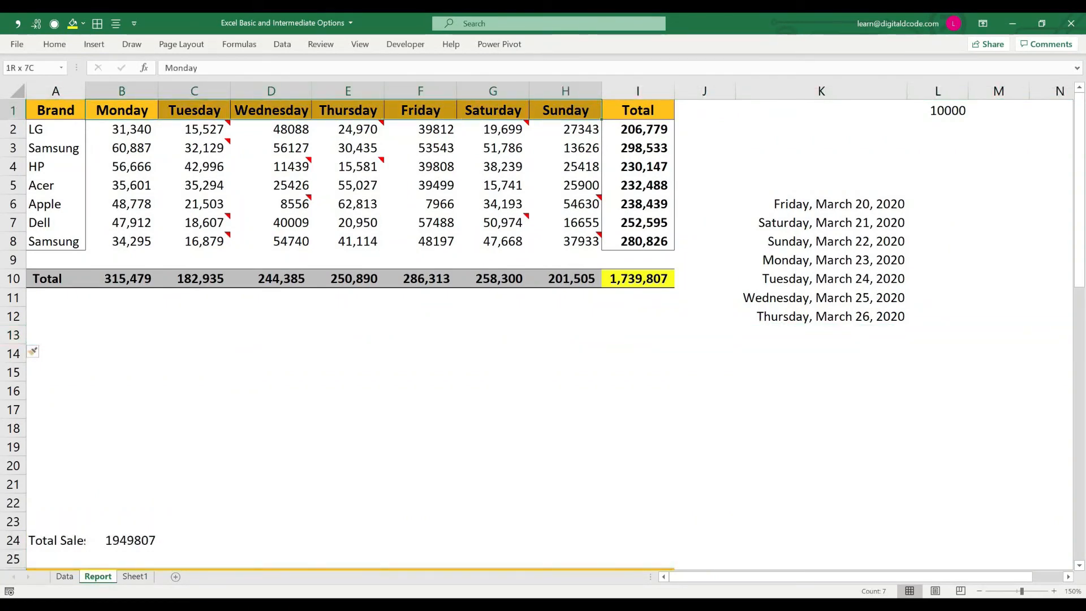
key("ctrl+c")
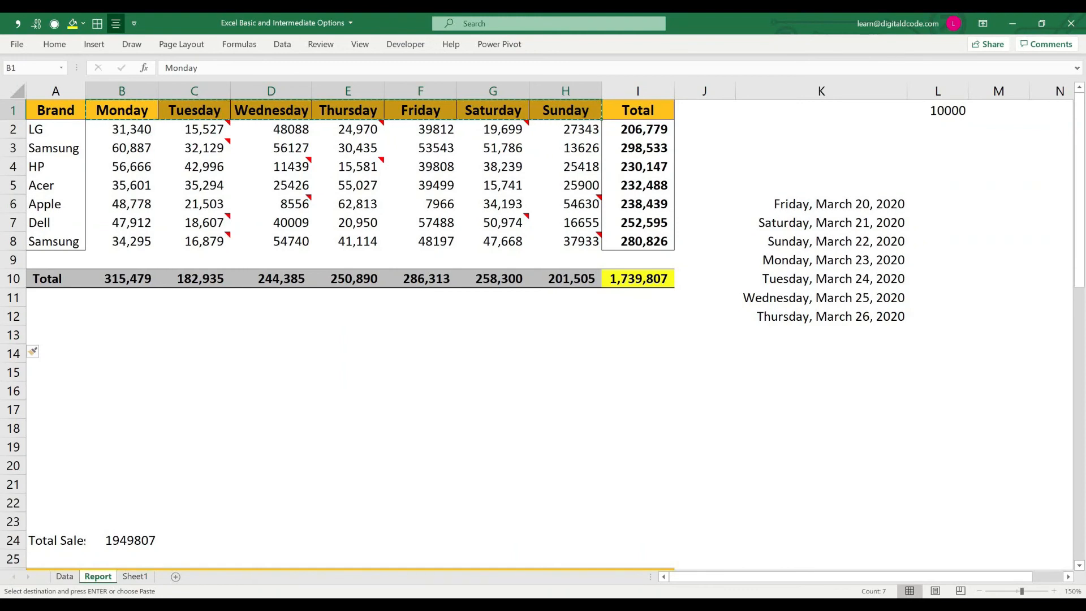
left_click(821, 353)
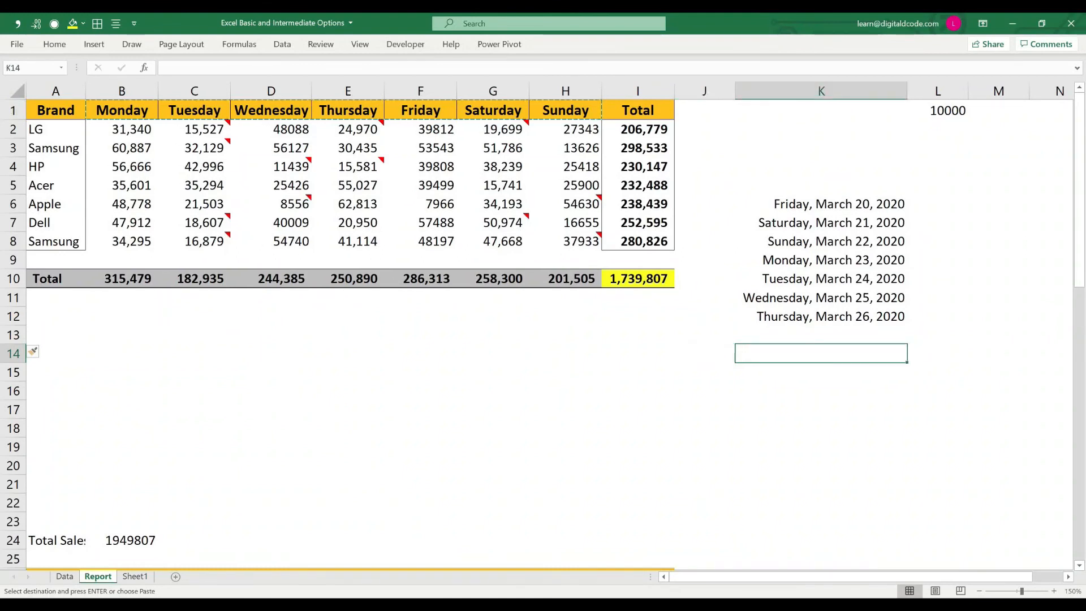
key("ctrl+alt+v")
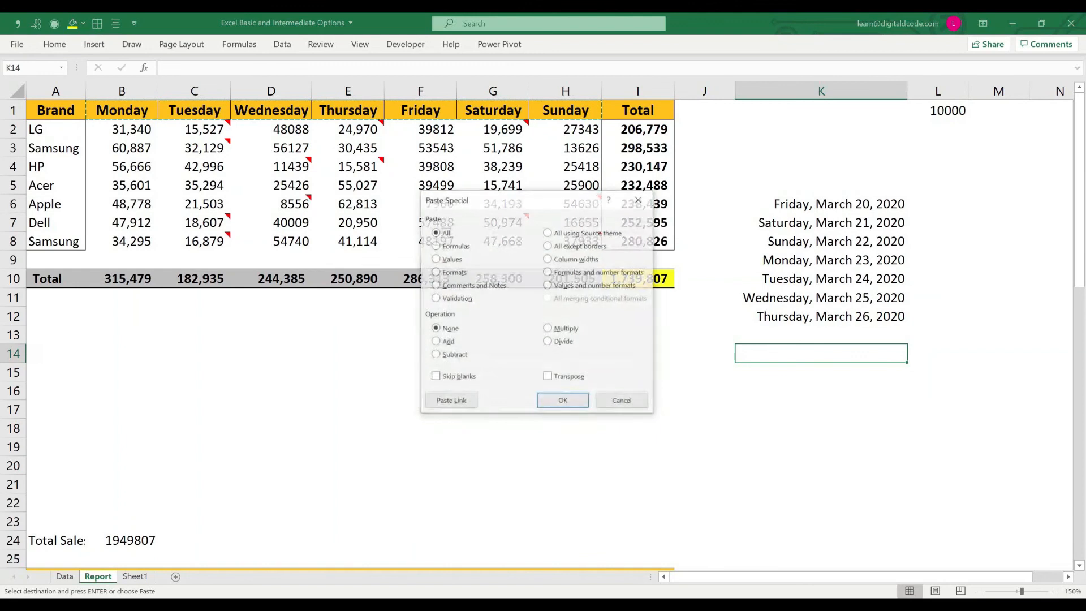
key("alt+e")
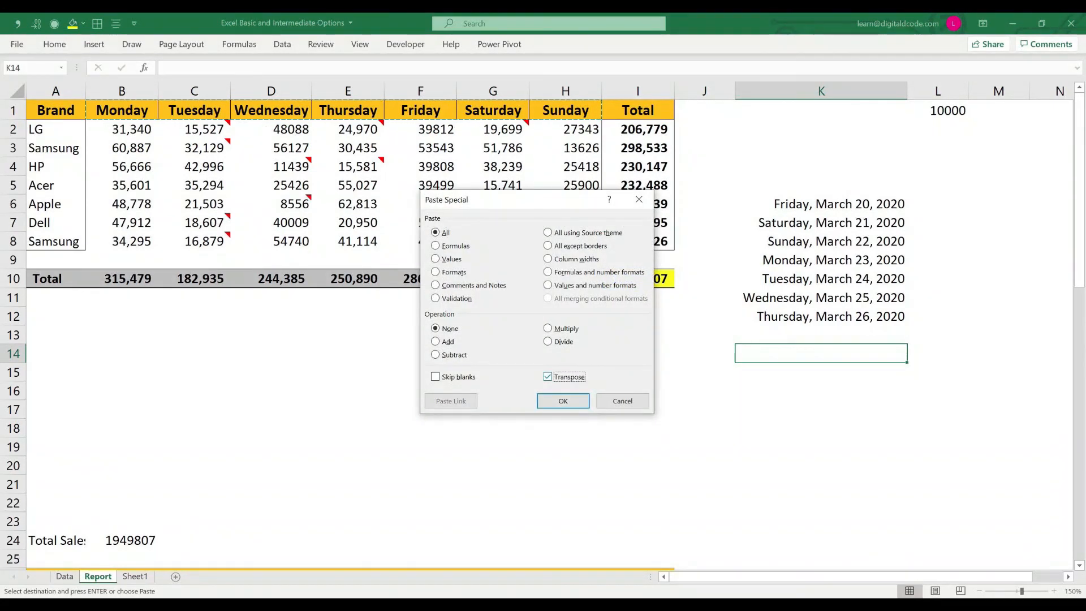
key("Return")
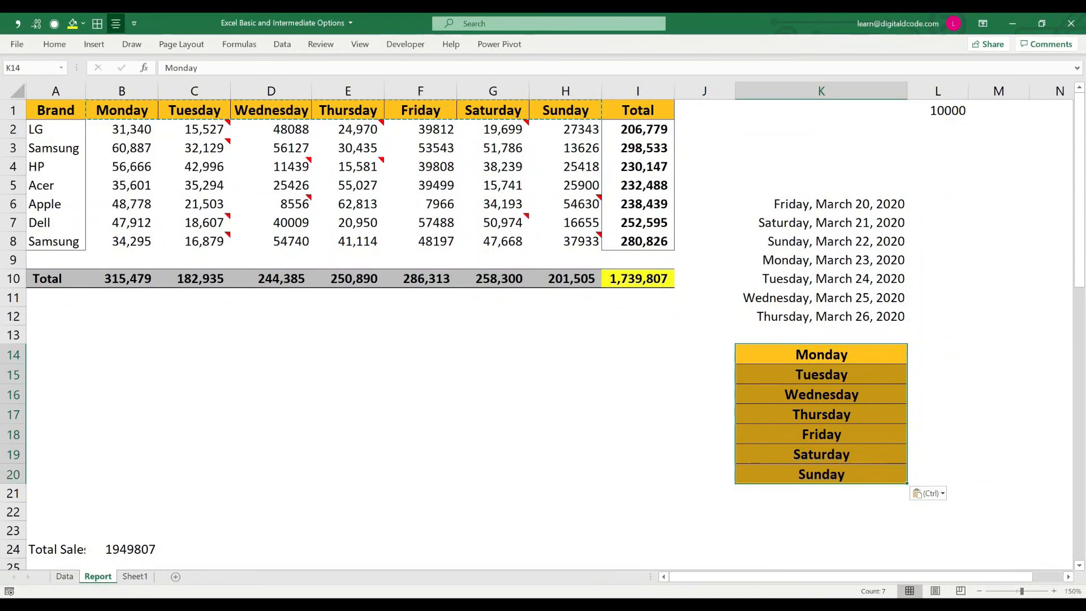
key("Escape")
Step: Try pasting a transposed copy of the A1:I10 table from A12 with Paste Special, and undo it
left_click_drag(55, 110, 637, 278)
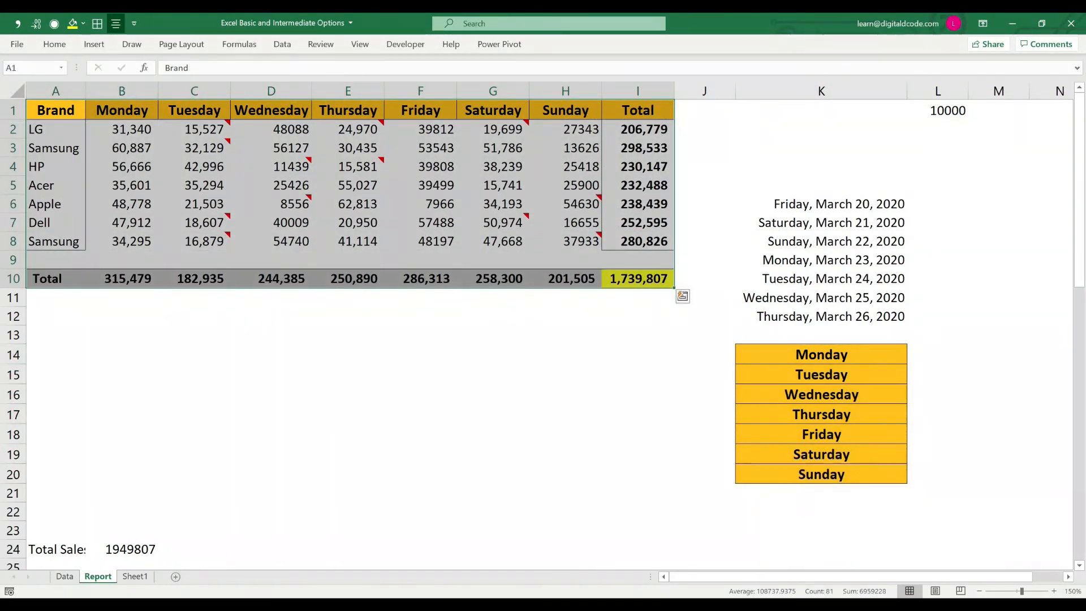
key("ctrl+c")
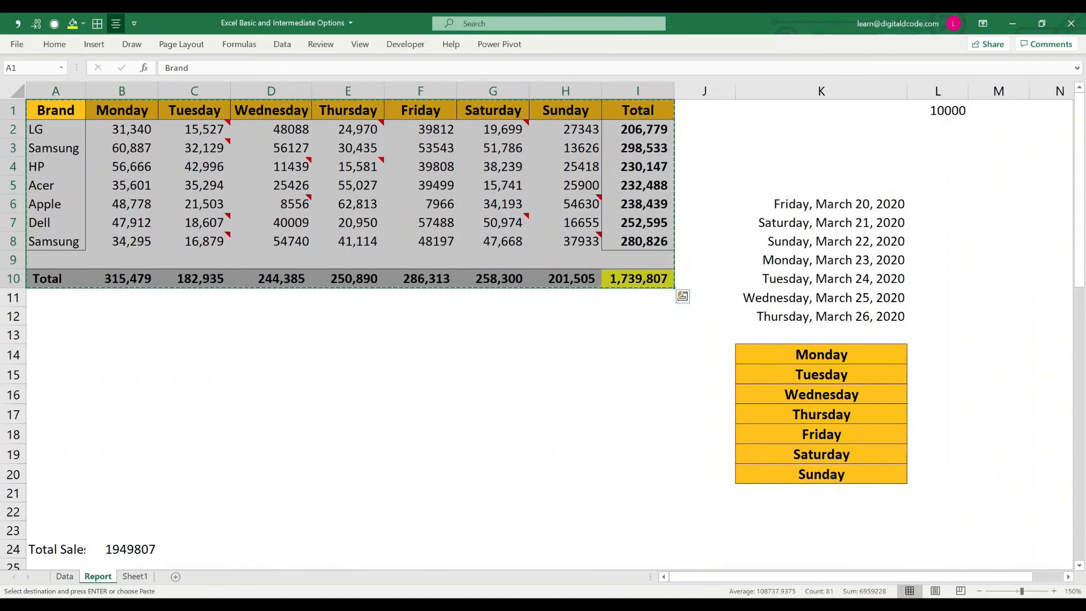
key("Down")
key("Down")
key("Down")
key("Down")
key("Down")
key("Down")
key("Down")
key("Down")
key("Down")
key("Down")
key("Down")
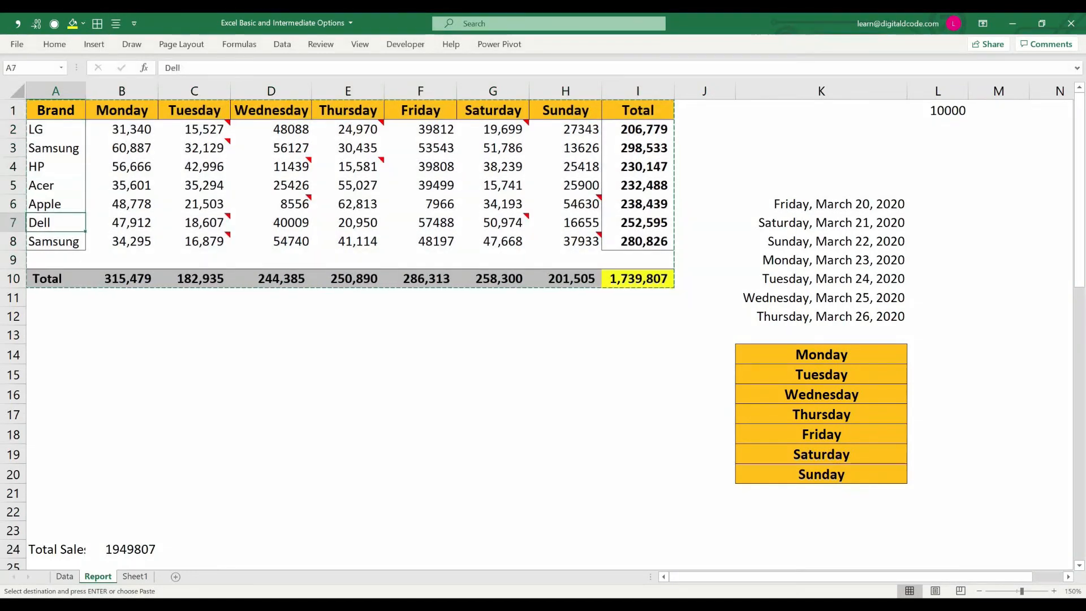
key("ctrl+alt+v")
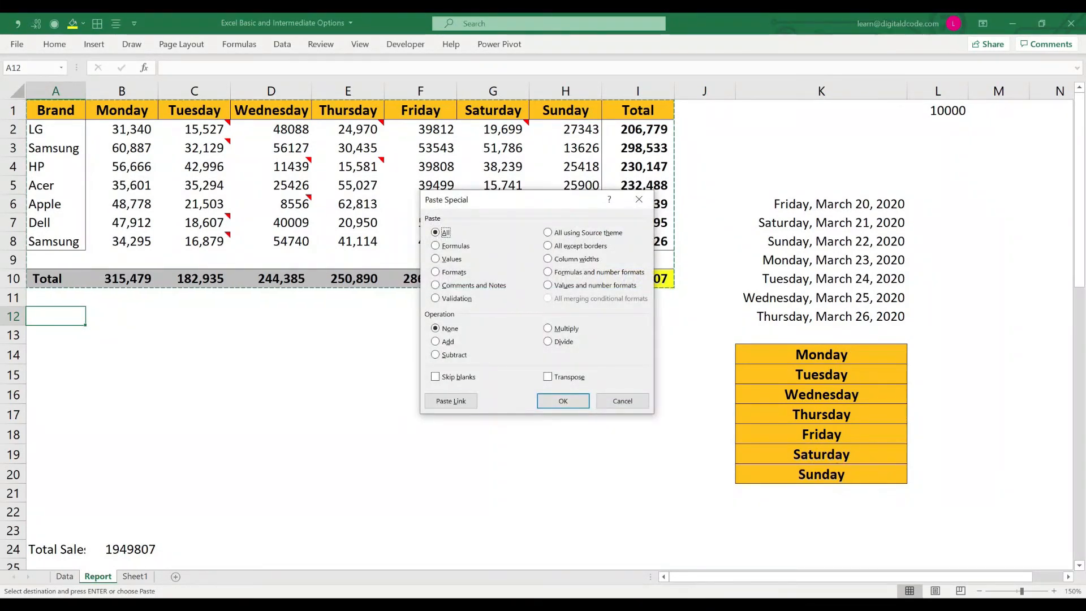
key("Tab")
key("Tab")
key("Tab")
key("Return")
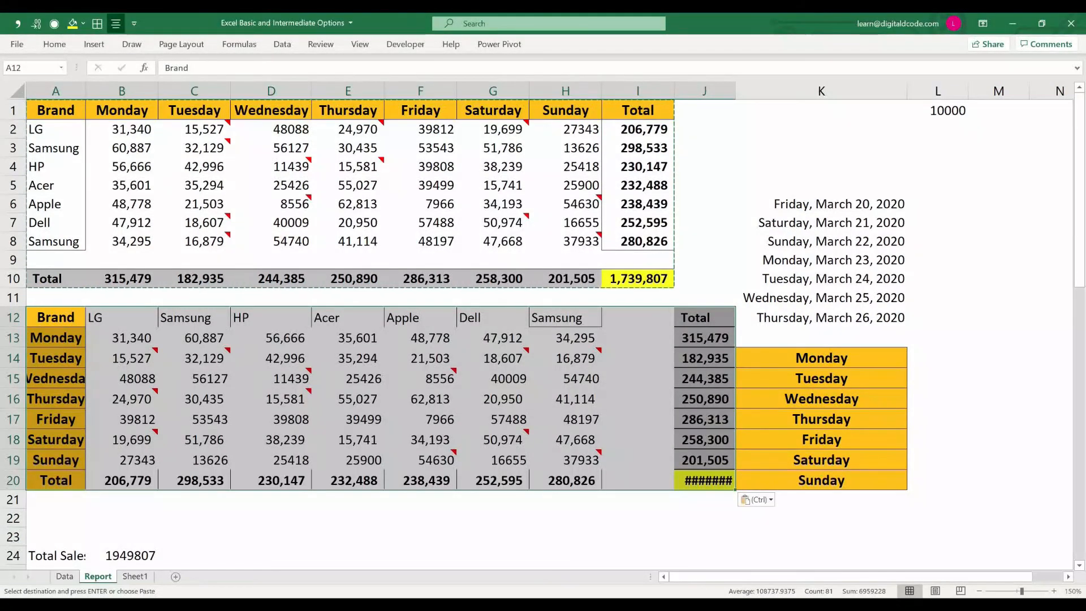
key("ctrl+z")
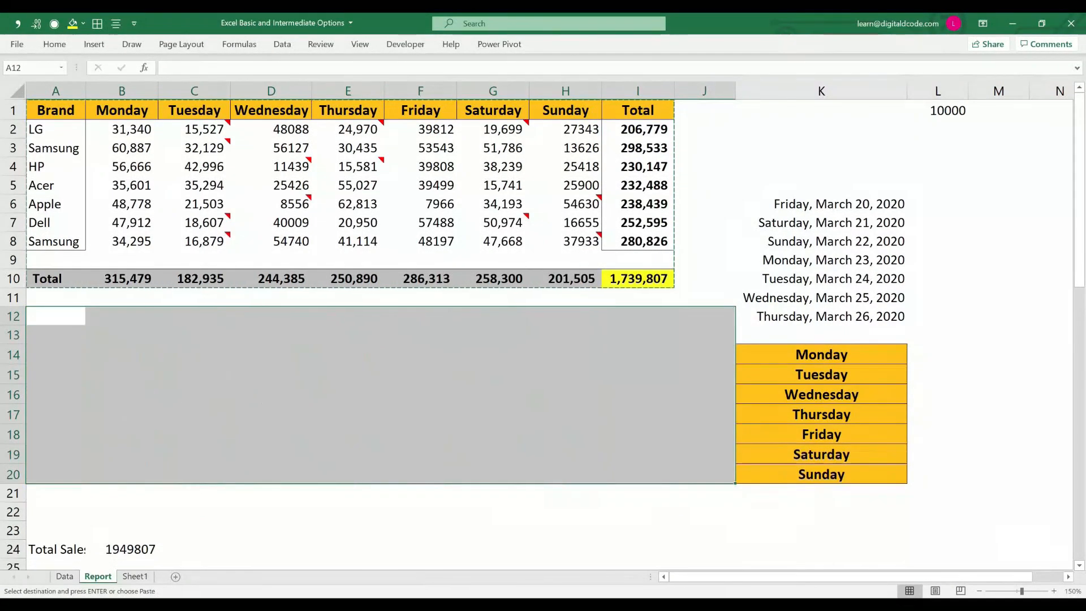
Step: Insert a blank column before column K, which holds the dates and weekday list
left_click(837, 91)
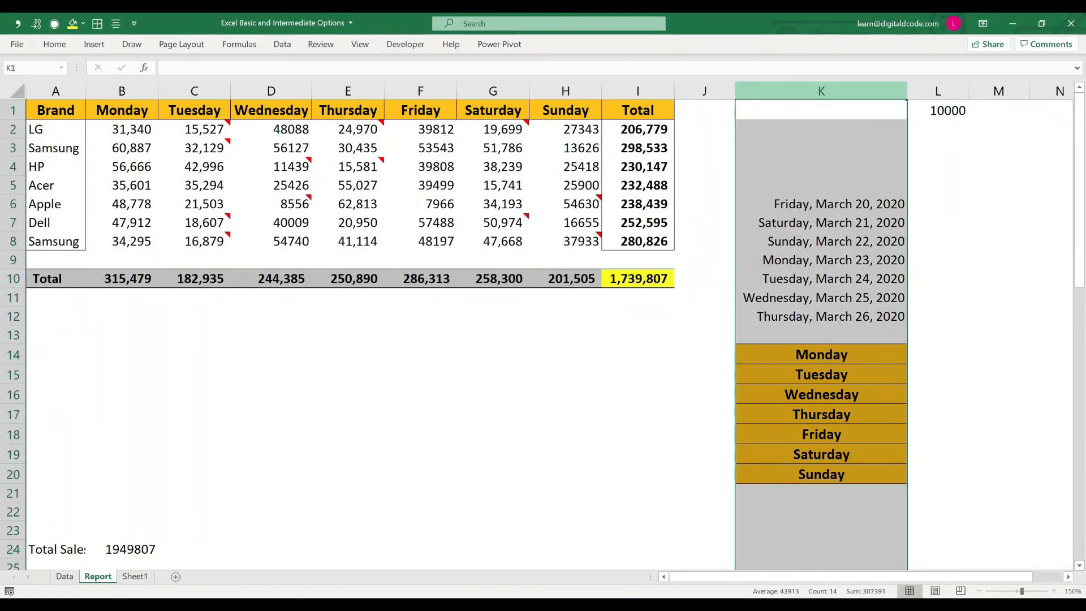
key("ctrl+shift+plus")
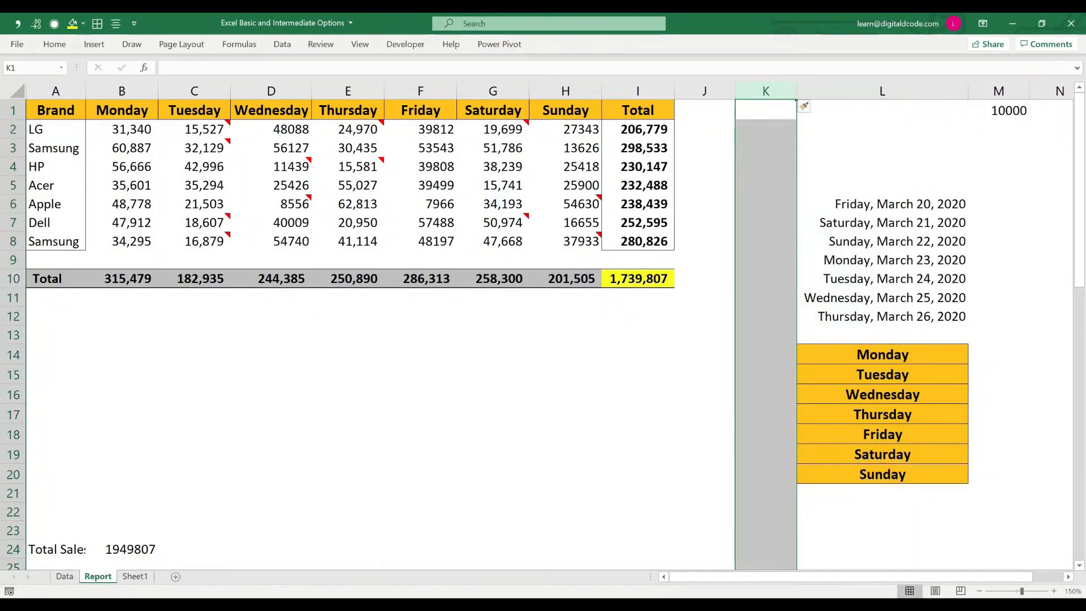
Step: Copy the A1:I10 table, paste it from A13 using Paste Special with Transpose, and autofit column A
left_click_drag(56, 110, 651, 241)
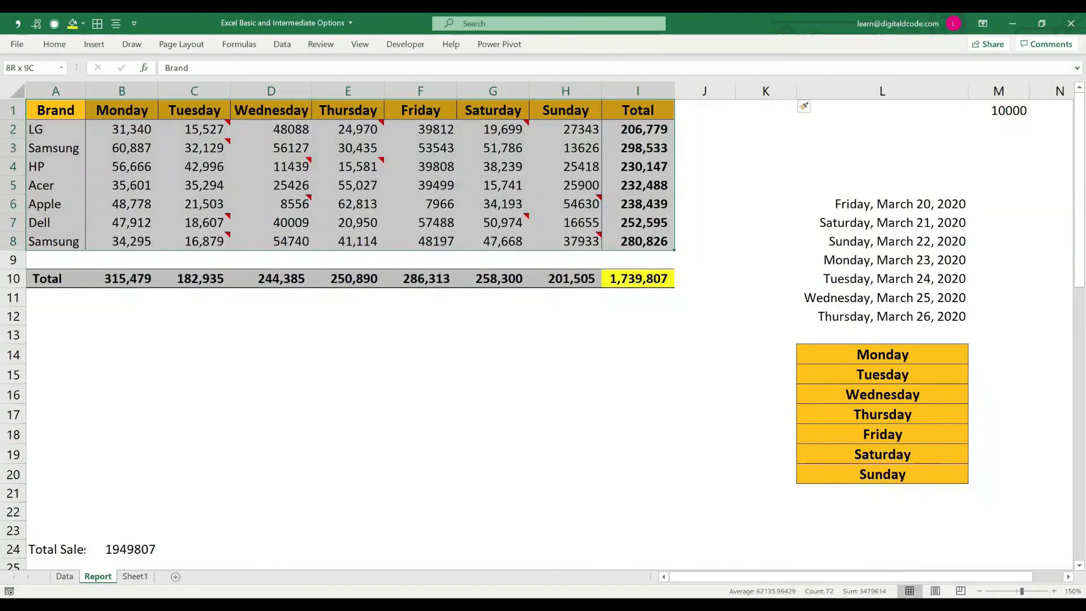
left_click_drag(638, 278, 638, 279)
key("ctrl+c")
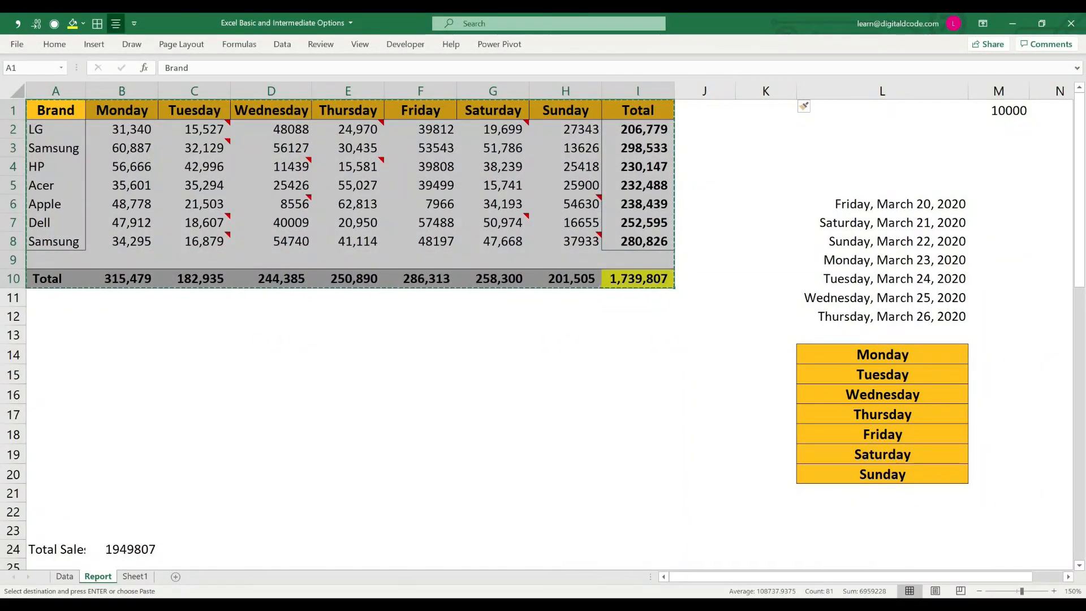
left_click(55, 335)
key("ctrl+alt+v")
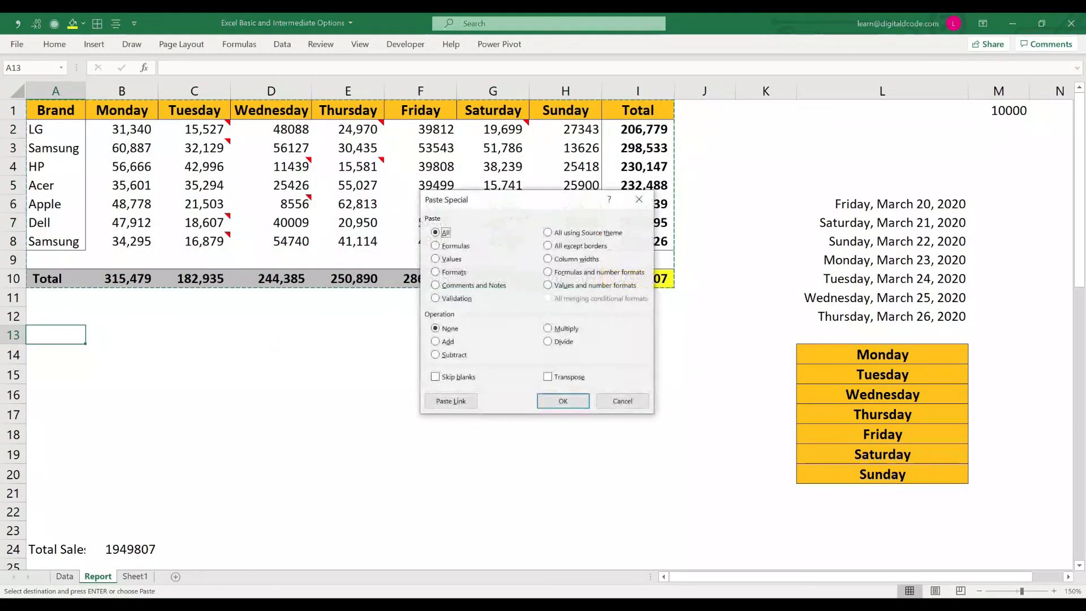
key("e")
key("Tab")
key("Return")
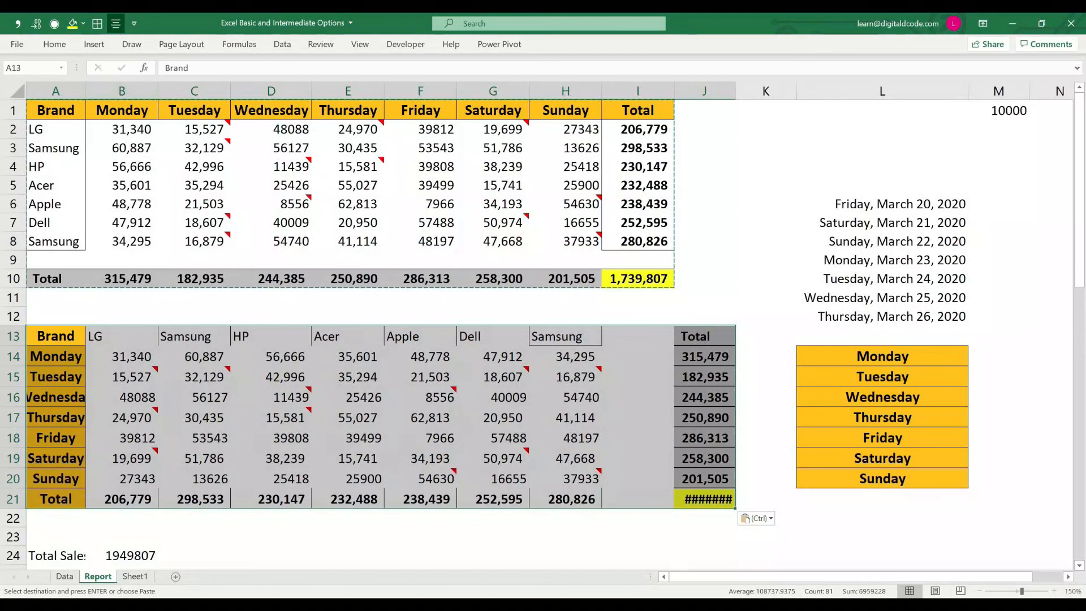
double_click(85, 92)
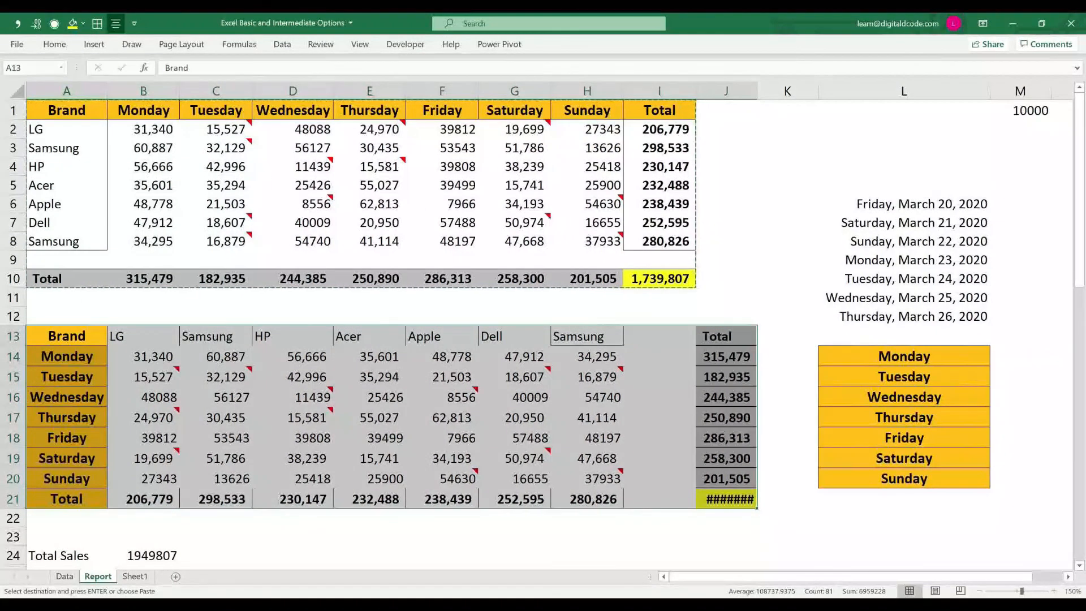
Step: Examine the transposed table's row and column headings and the total formulas in H21, G21, J14 and J15
left_click_drag(67, 336, 67, 499)
left_click_drag(67, 110, 67, 242)
left_click_drag(144, 336, 587, 336)
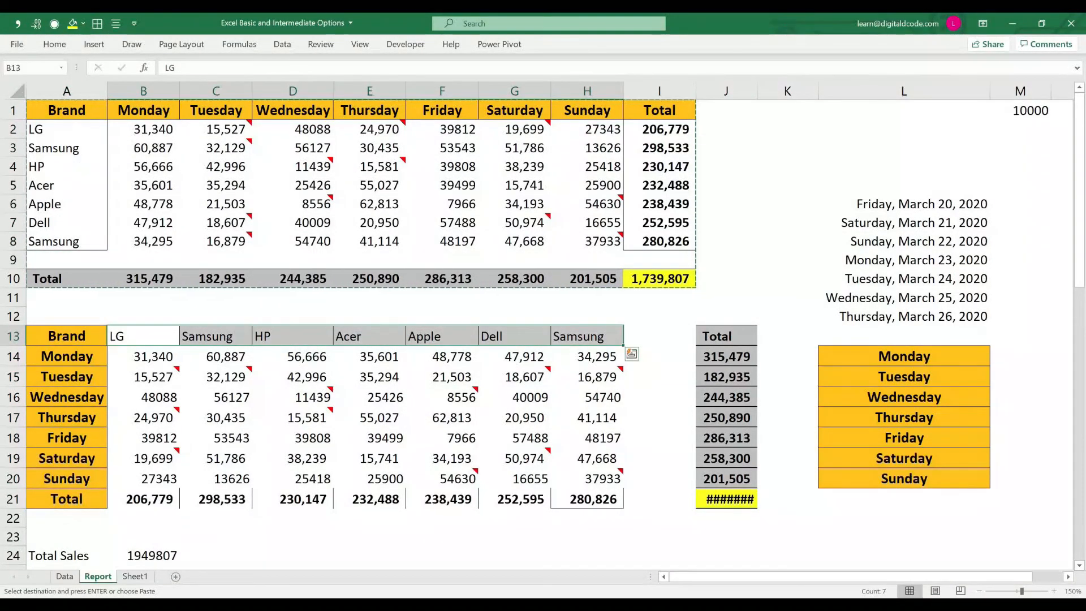
left_click(587, 499)
key("F2")
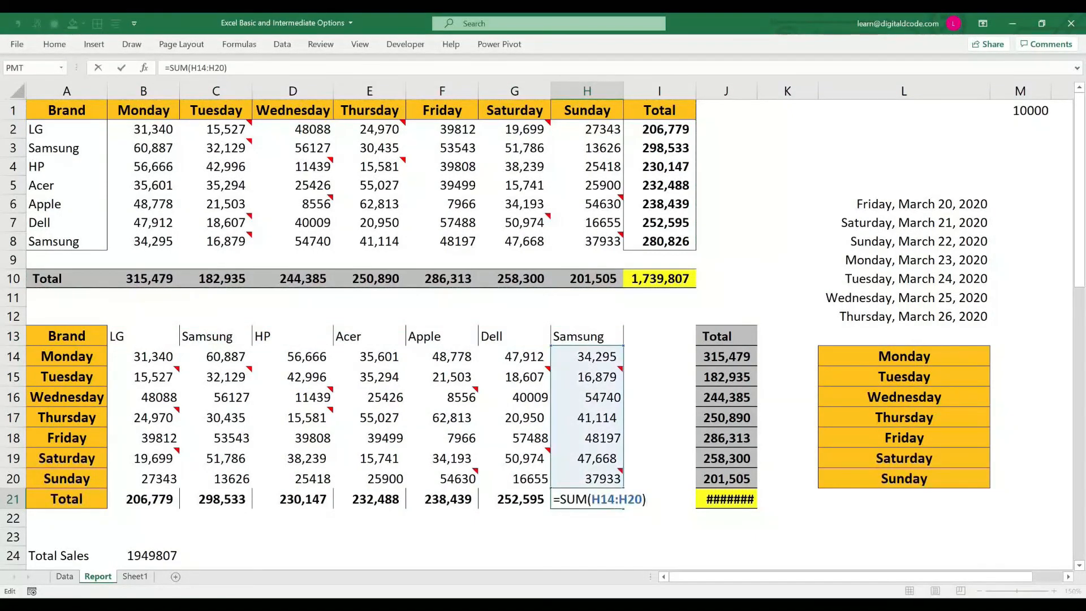
key("Escape")
key("Left")
key("F2")
key("Escape")
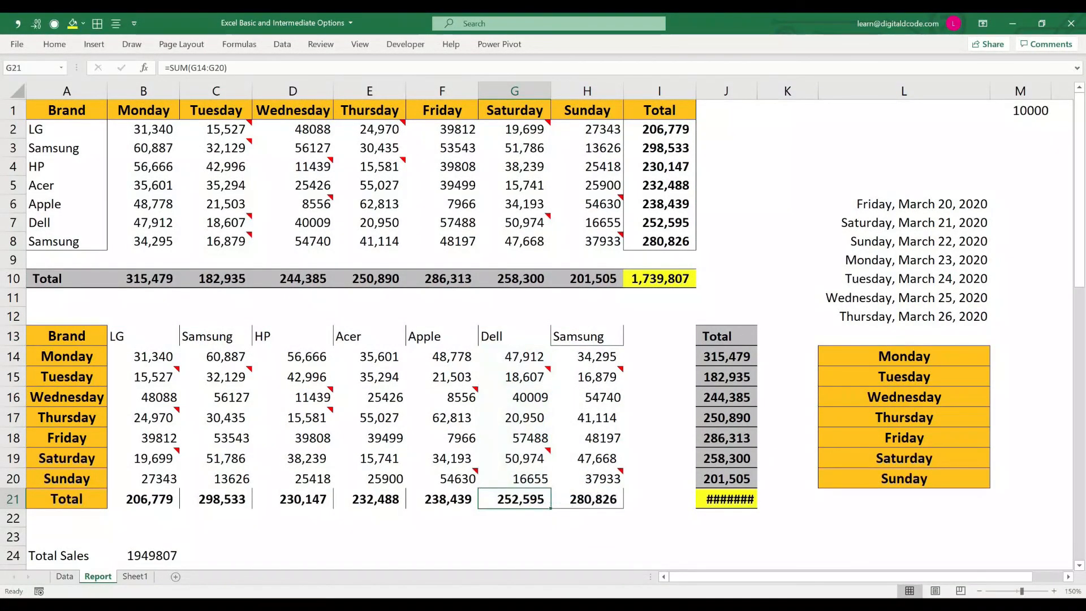
left_click(726, 356)
key("F2")
key("Escape")
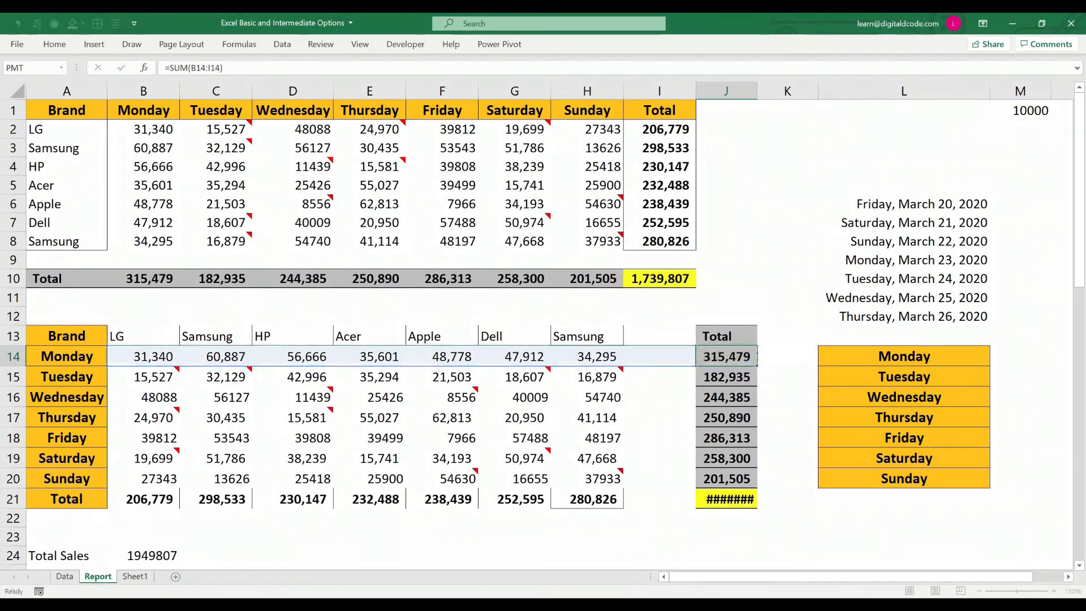
key("Down")
key("F2")
key("Escape")
Step: Autofit column J's width to the grand total in J21 of the transposed table
key("ctrl+Down")
key("alt")
key("o")
key("c")
key("a")
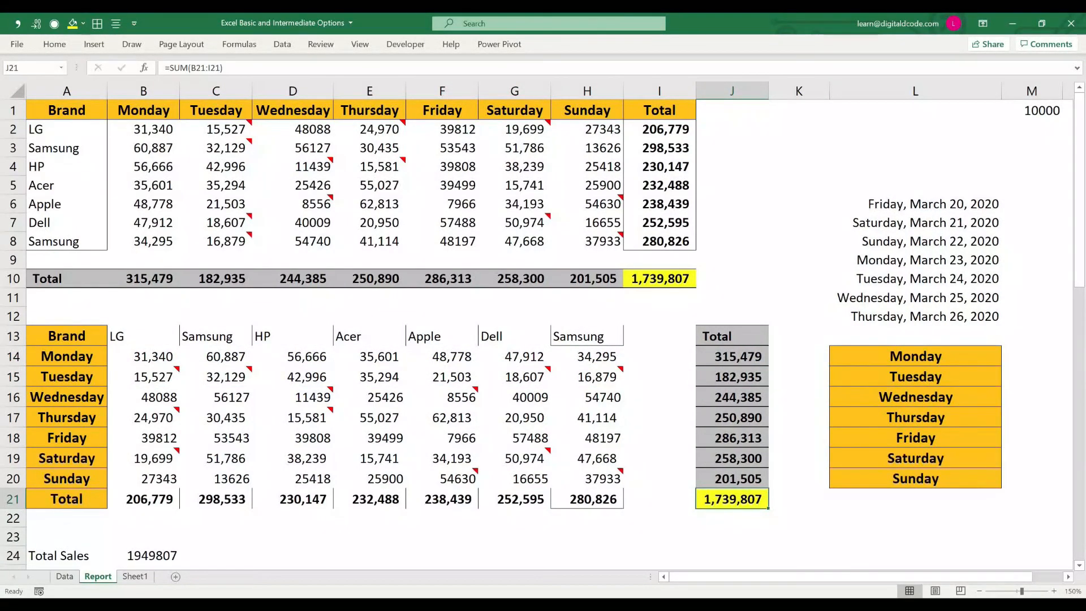